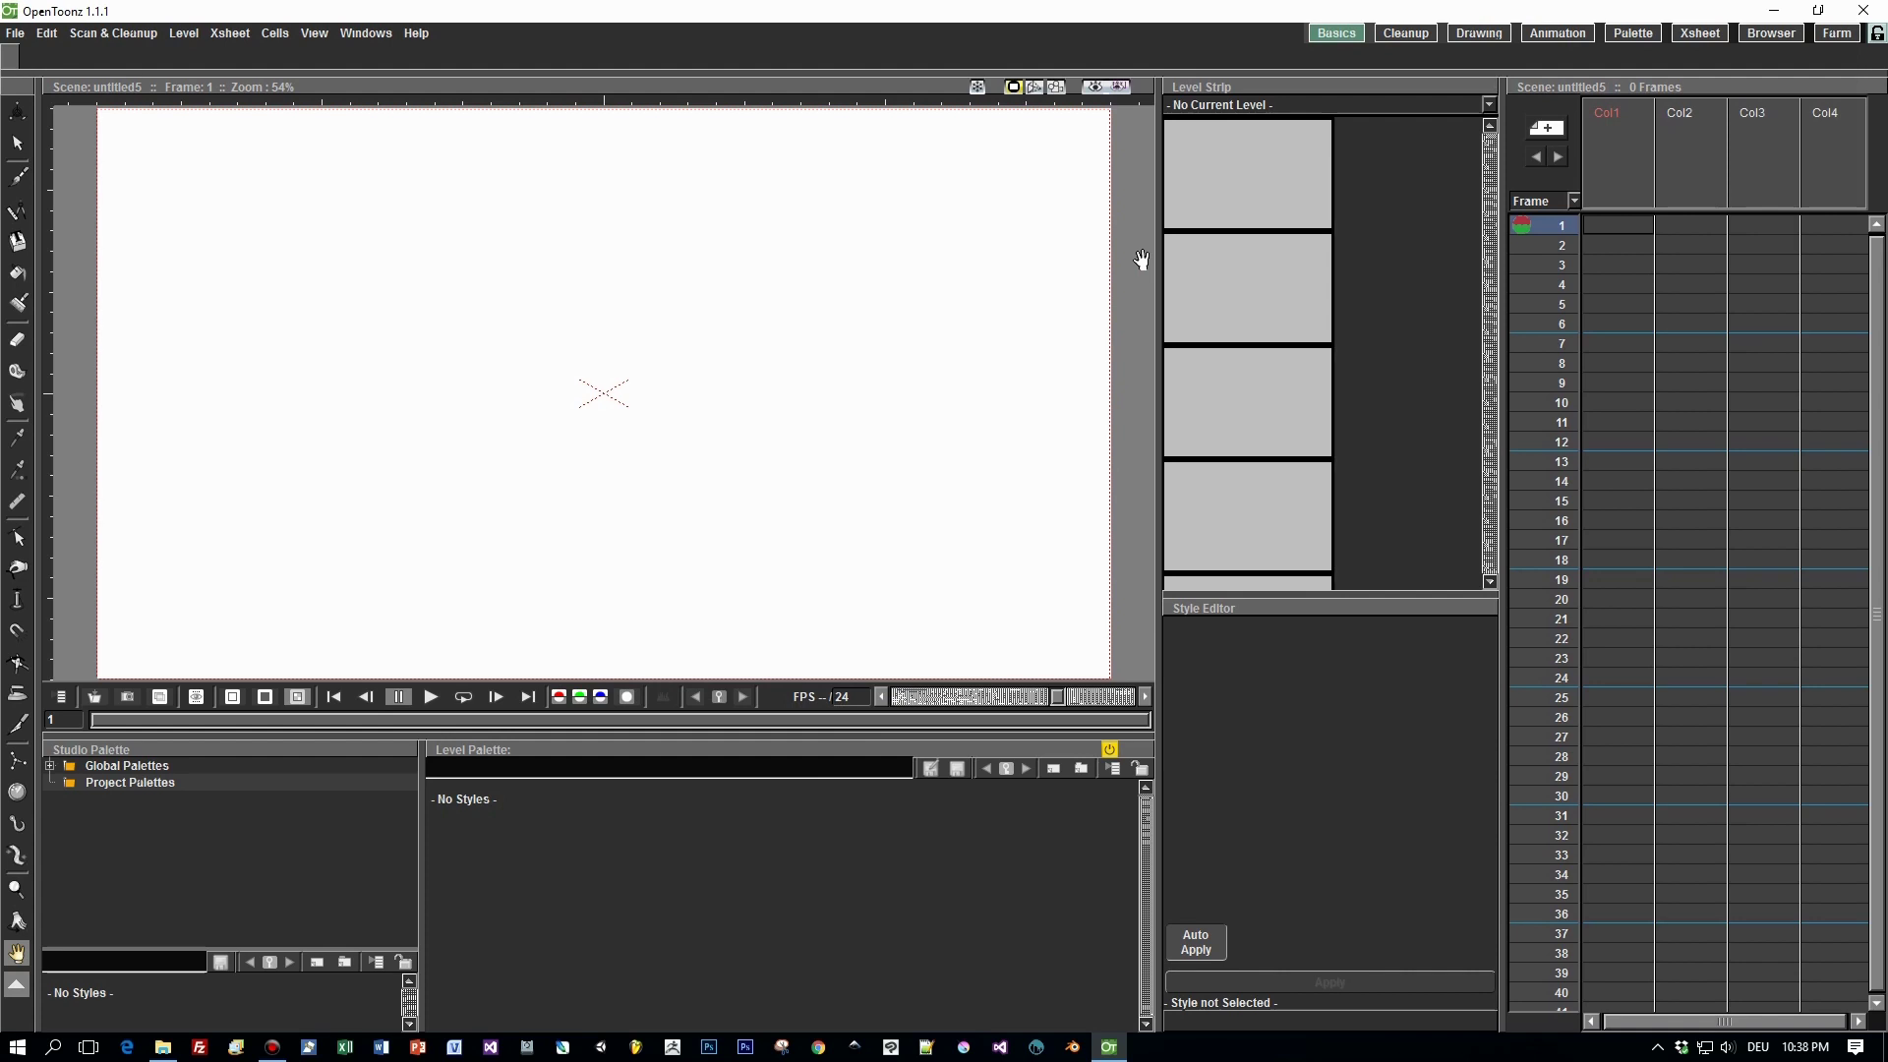
# Import GuyEaterBlue.png from the Temp folder in File Explorer into frame 1 of Col1, and minimize the folder window.
pyautogui.click(163, 1046)
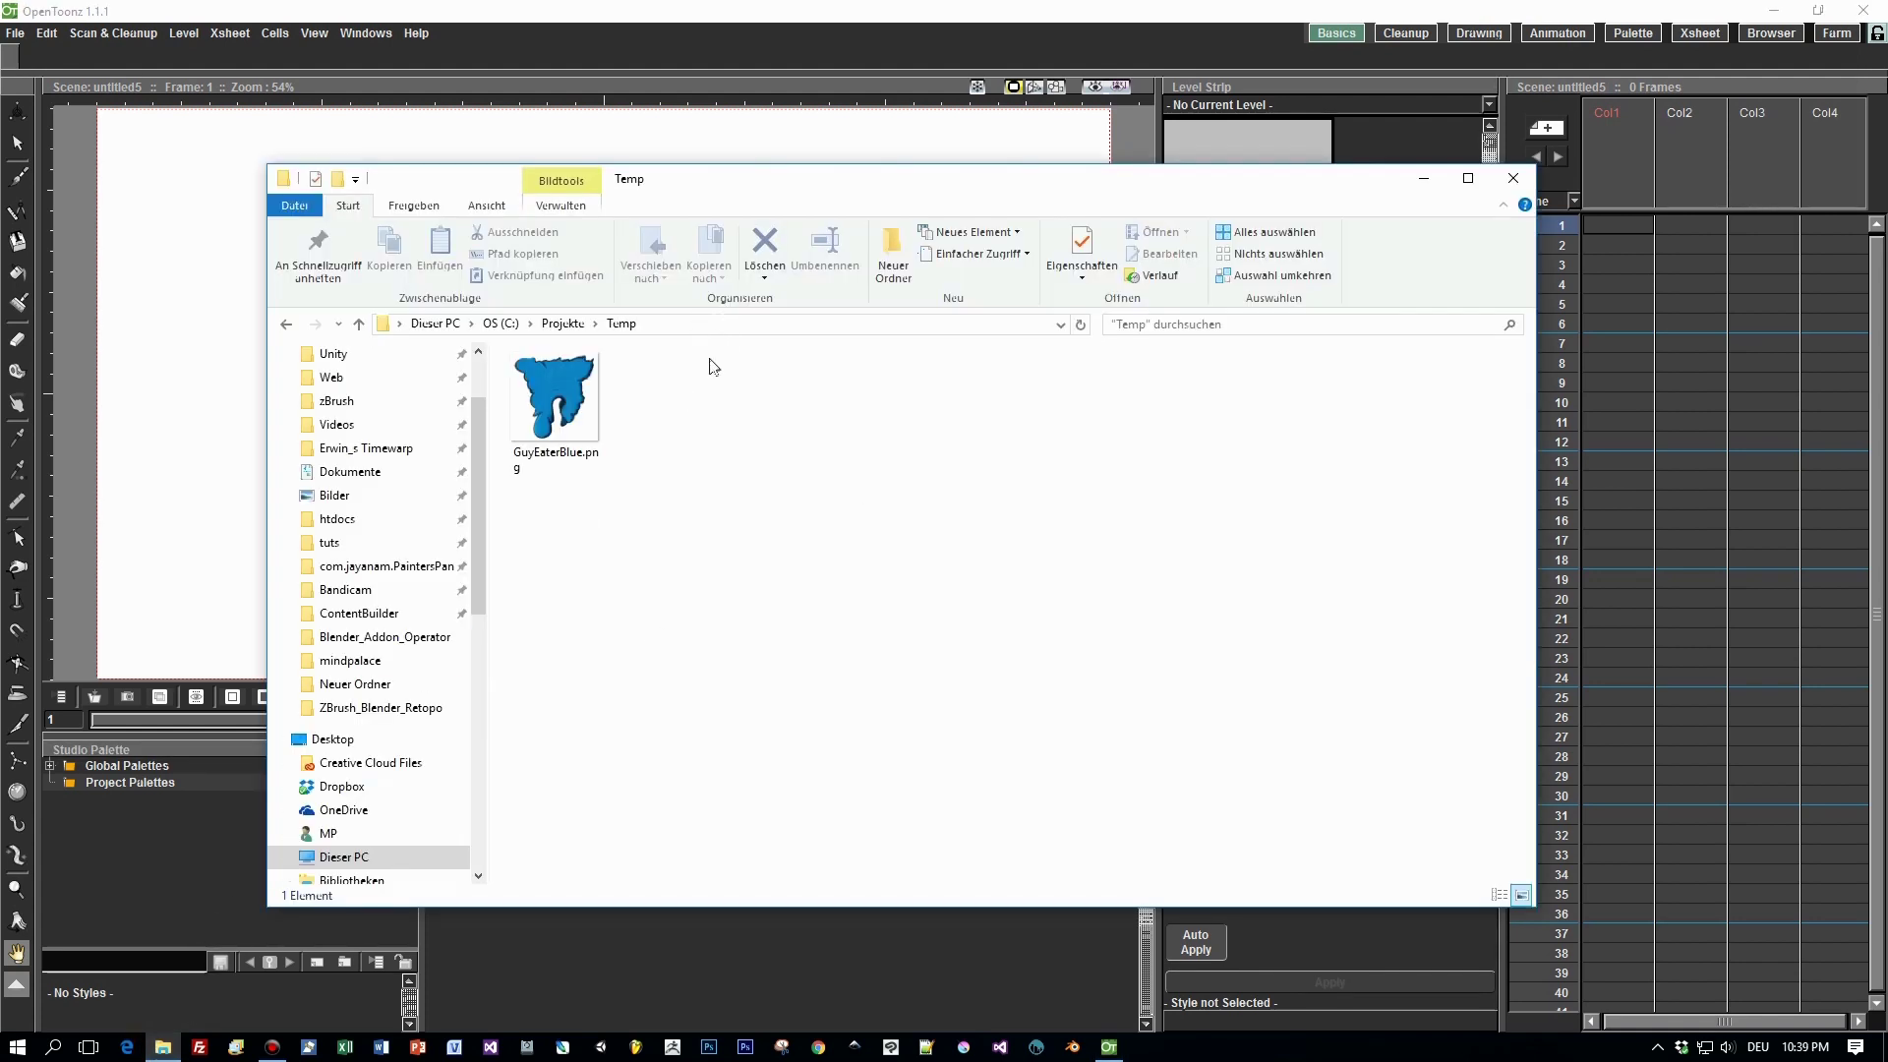
pyautogui.moveTo(719, 180); pyautogui.dragTo(594, 301)
pyautogui.moveTo(432, 511); pyautogui.dragTo(1614, 226)
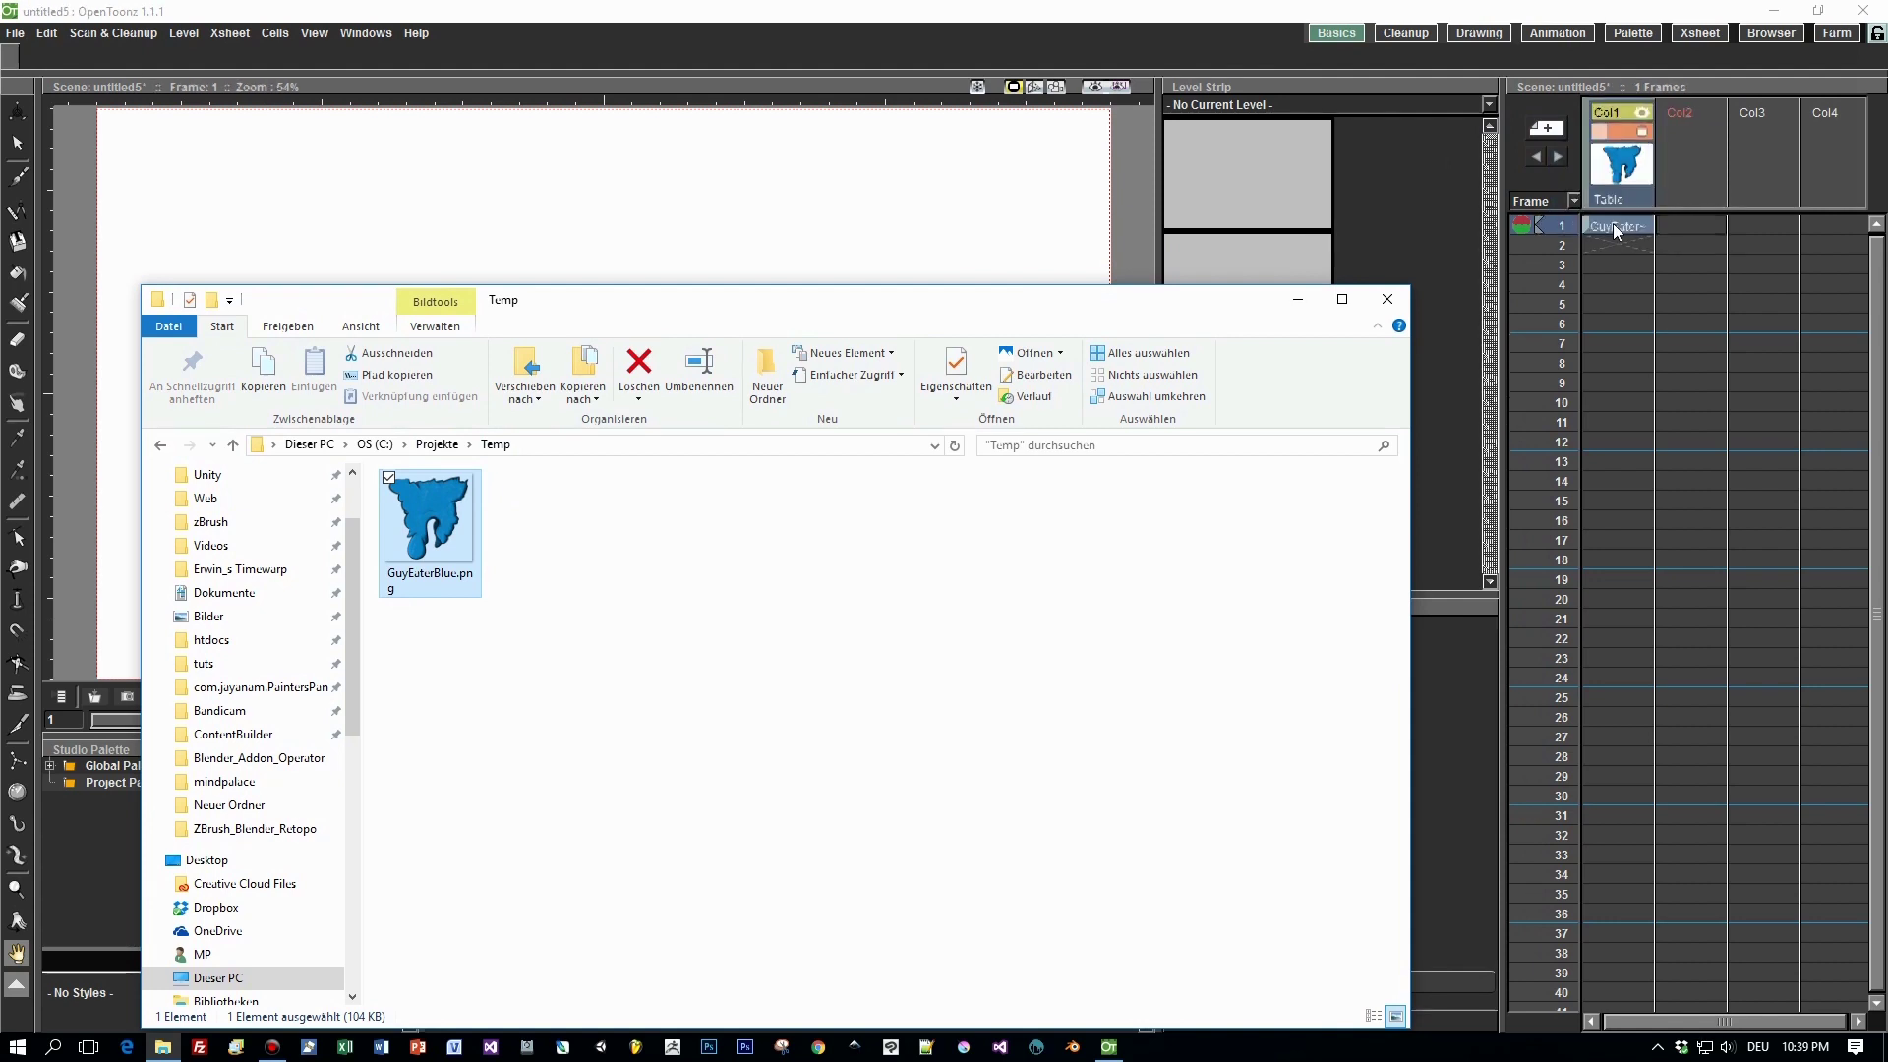
pyautogui.click(1298, 308)
# Extend the GuyEaterBlue drawing's exposure in Col1 through frame 12.
pyautogui.scroll(5, 515, 371)
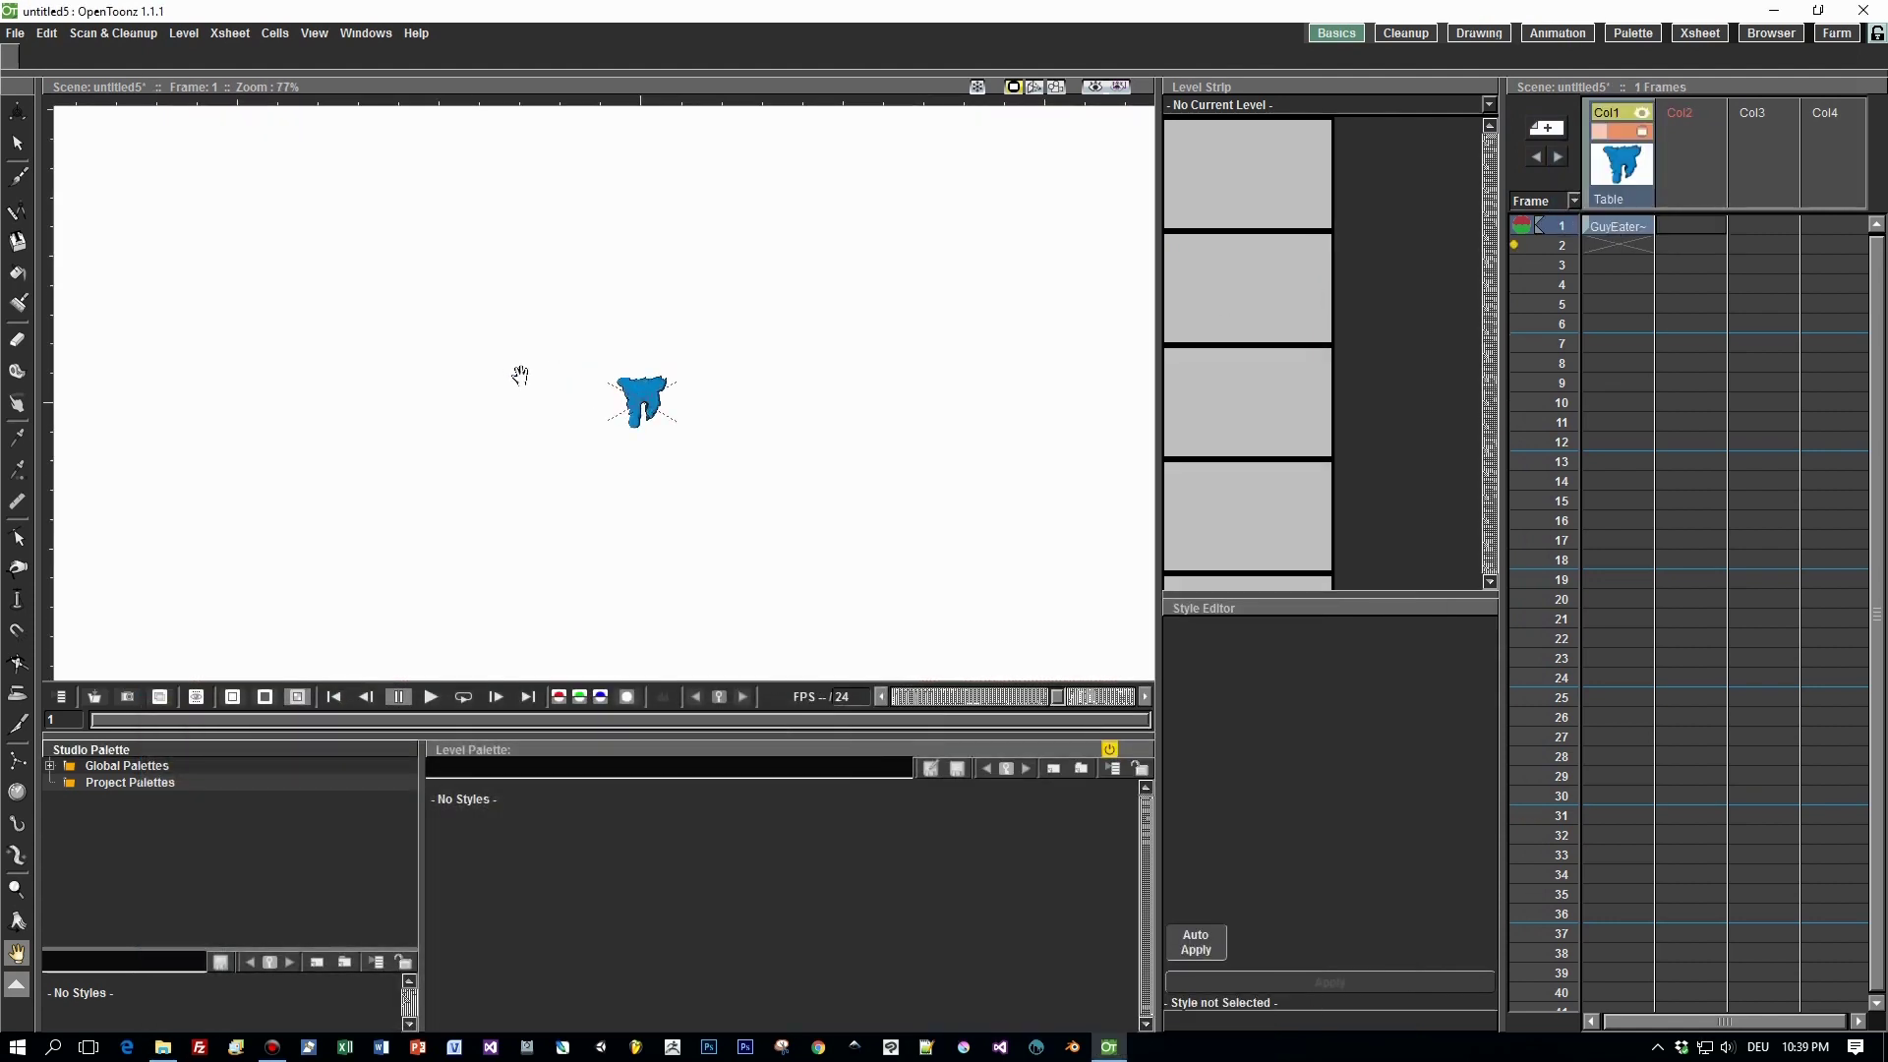
pyautogui.scroll(4, 706, 407)
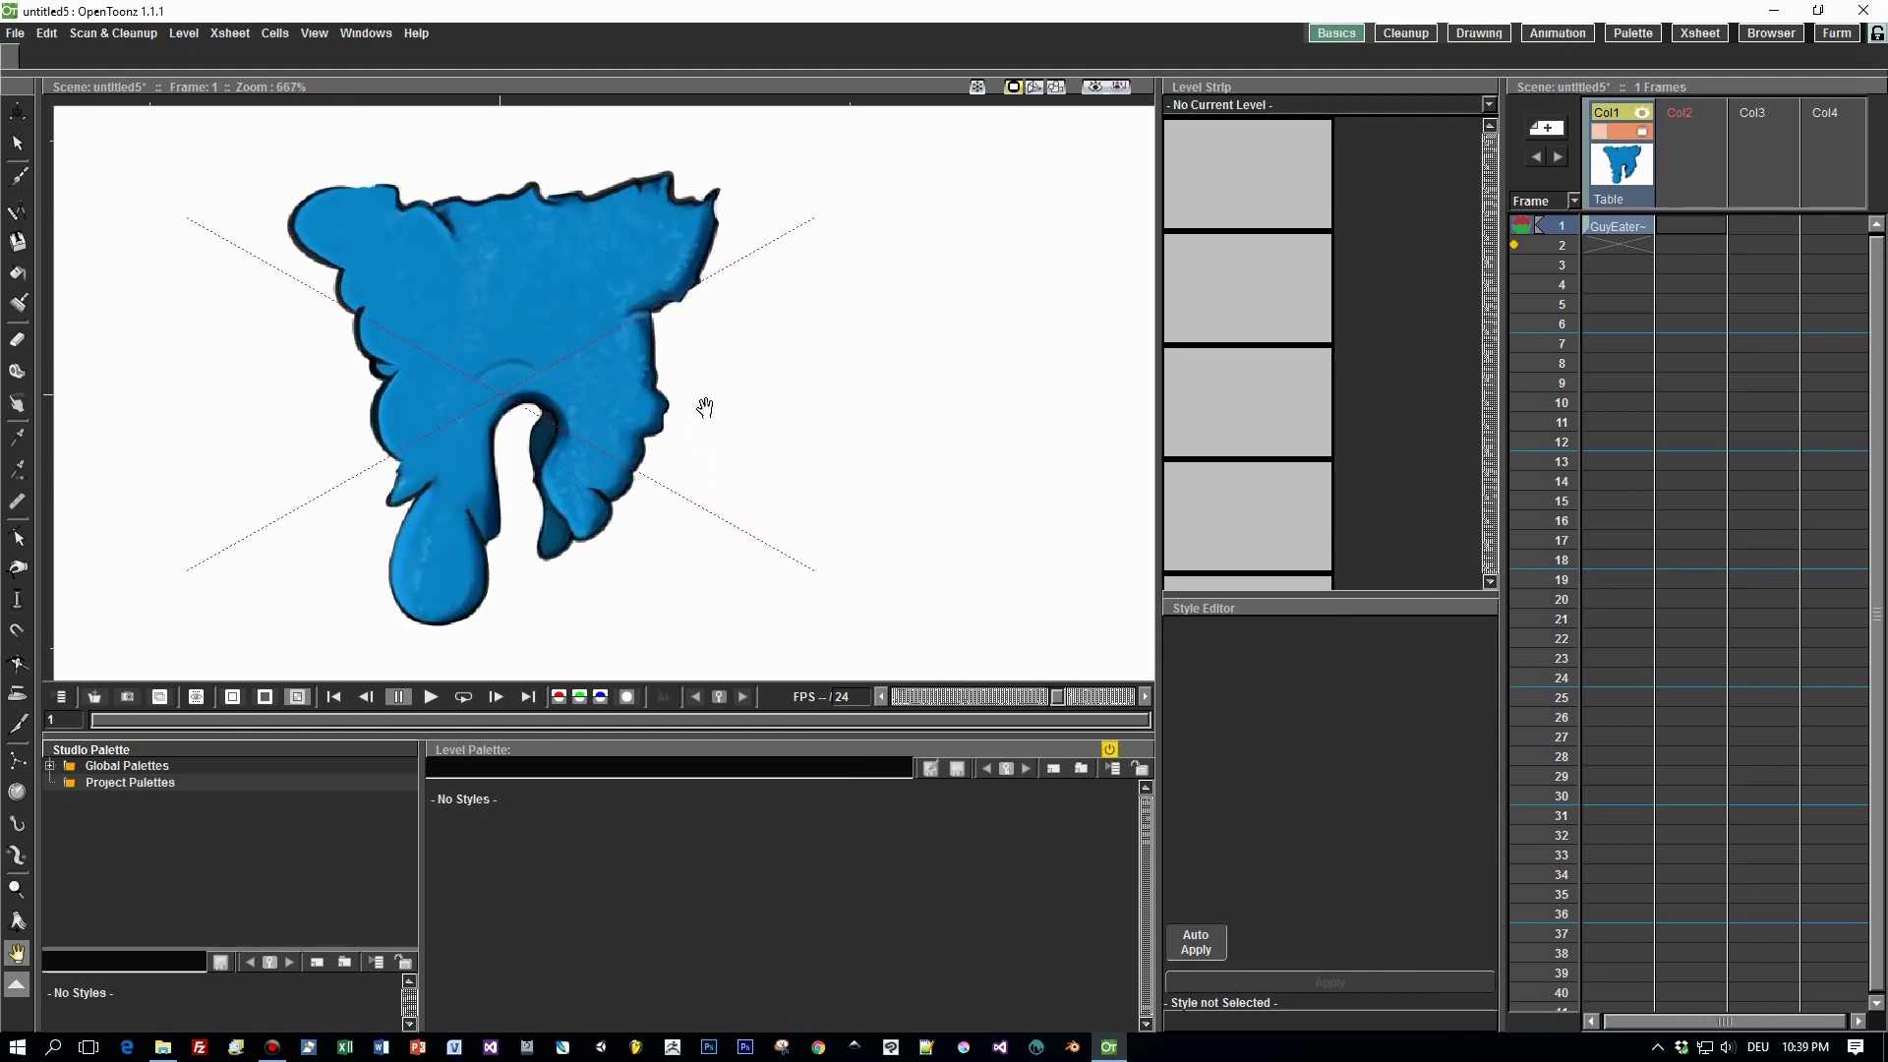
pyautogui.scroll(-3, 814, 415)
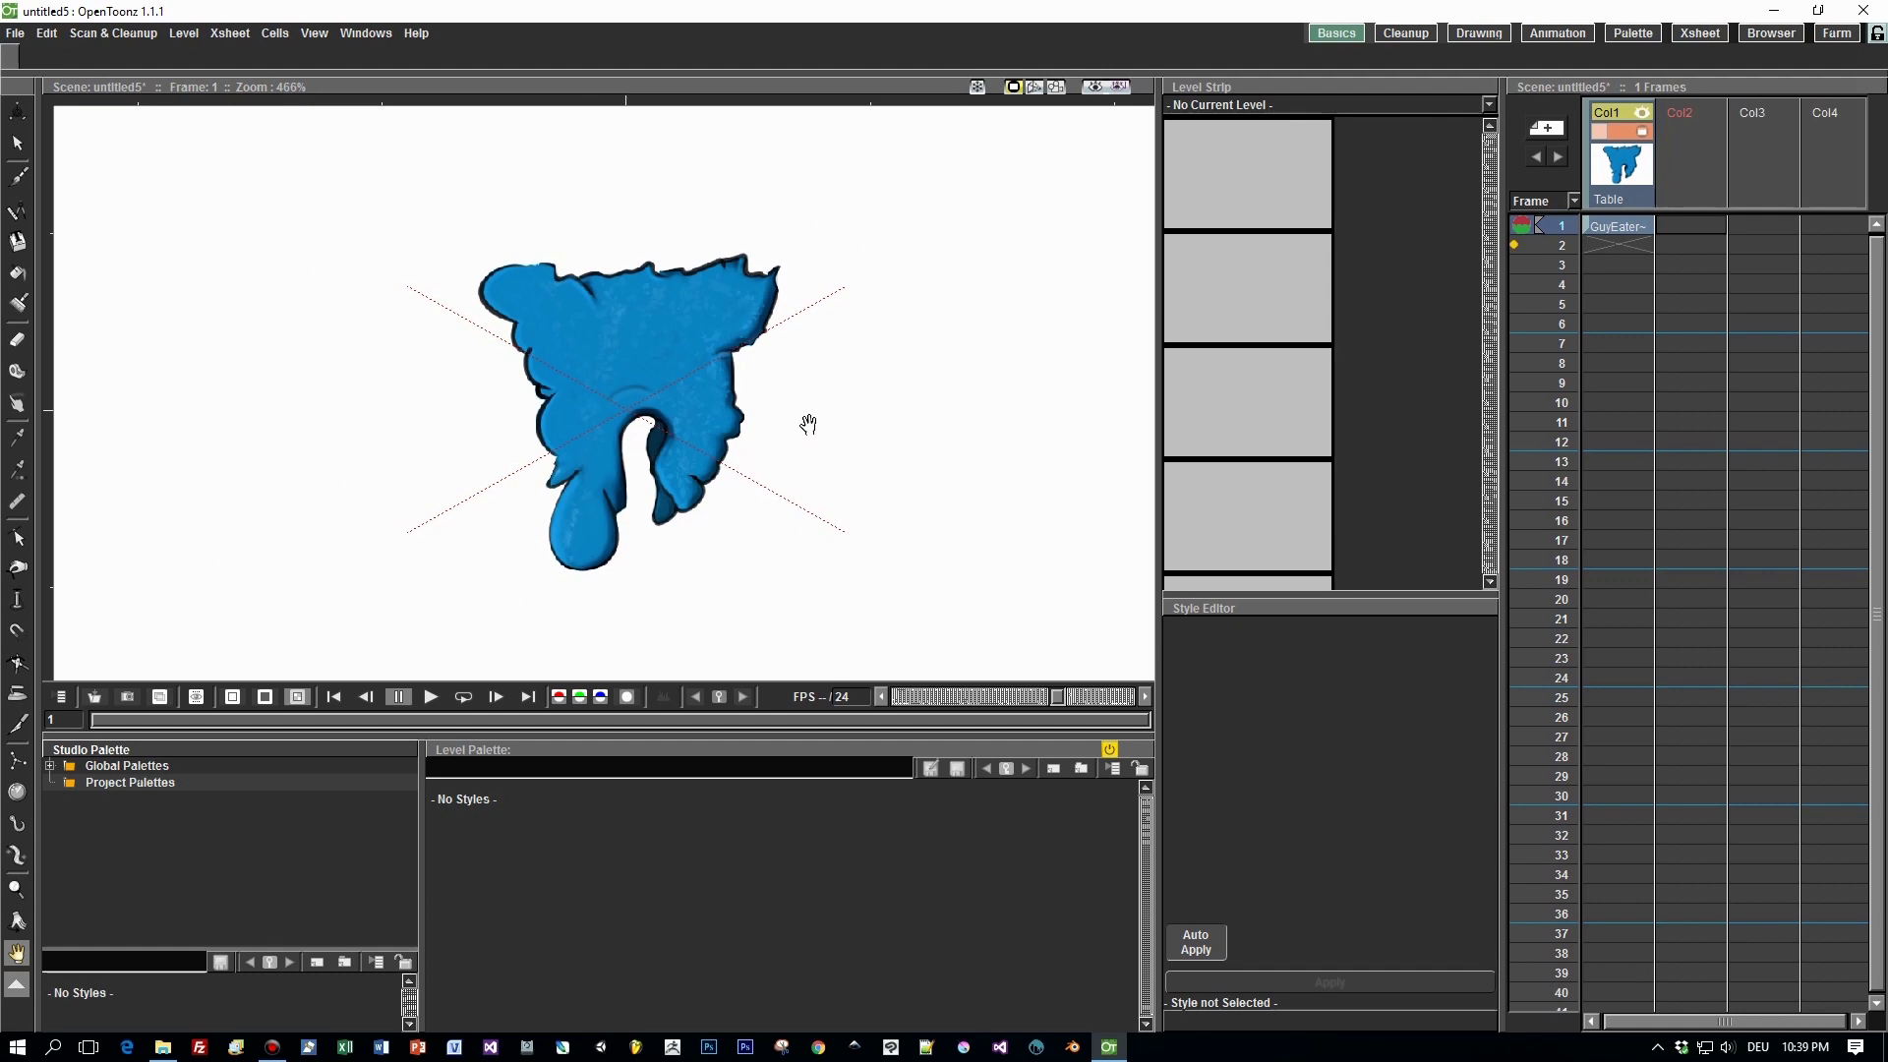
pyautogui.scroll(1, 808, 423)
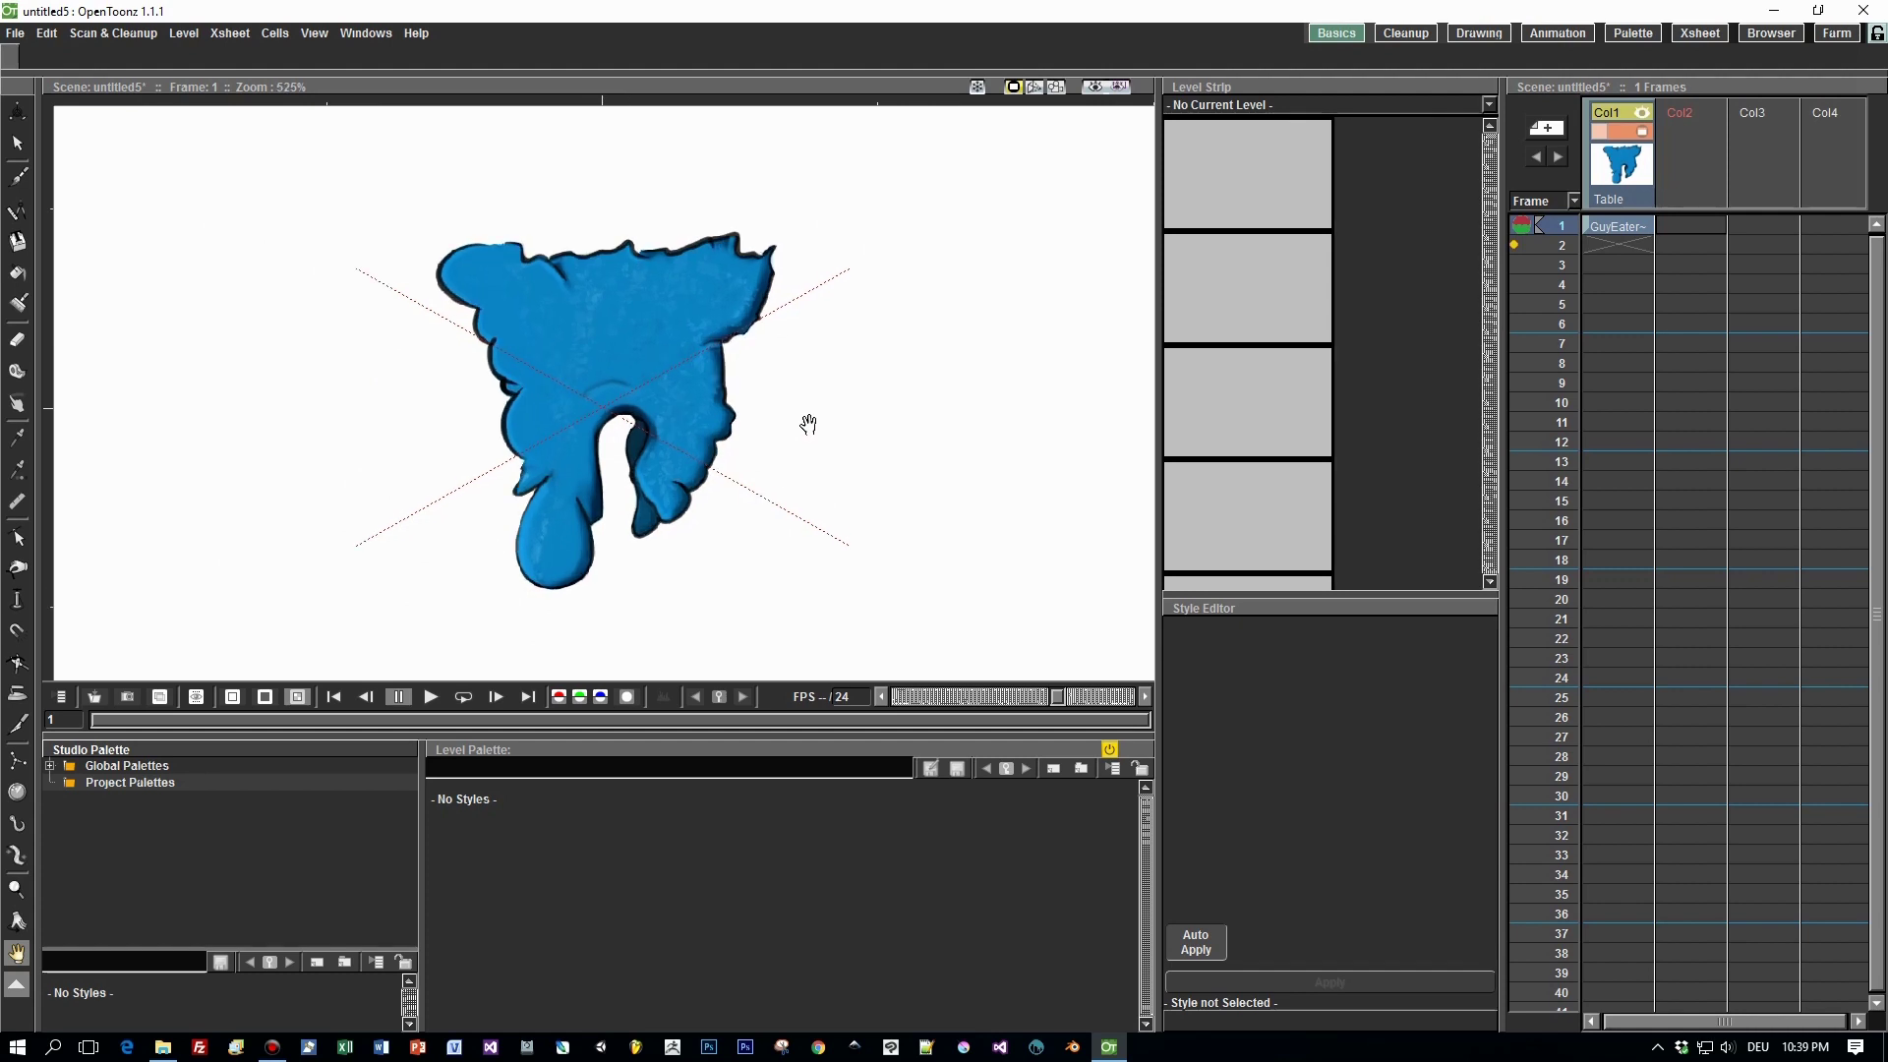
pyautogui.click(1632, 229)
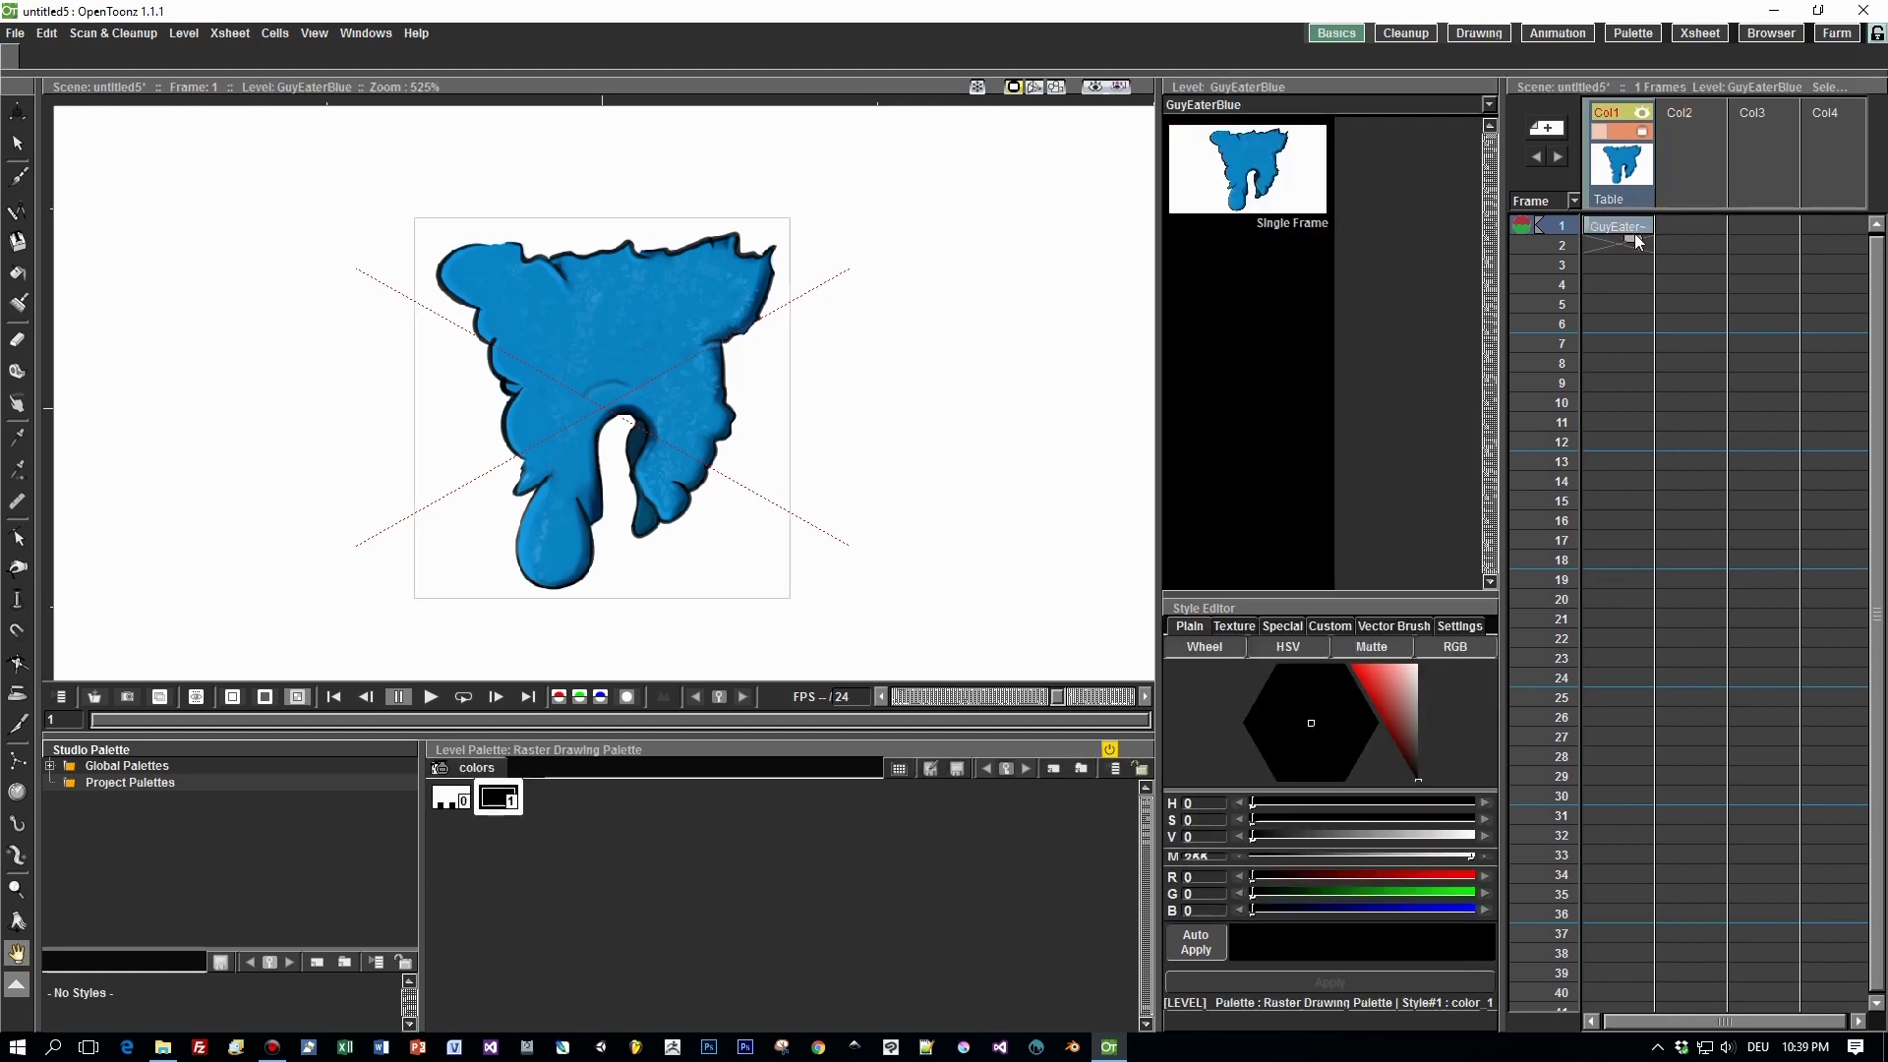
pyautogui.moveTo(1634, 239); pyautogui.dragTo(1633, 455)
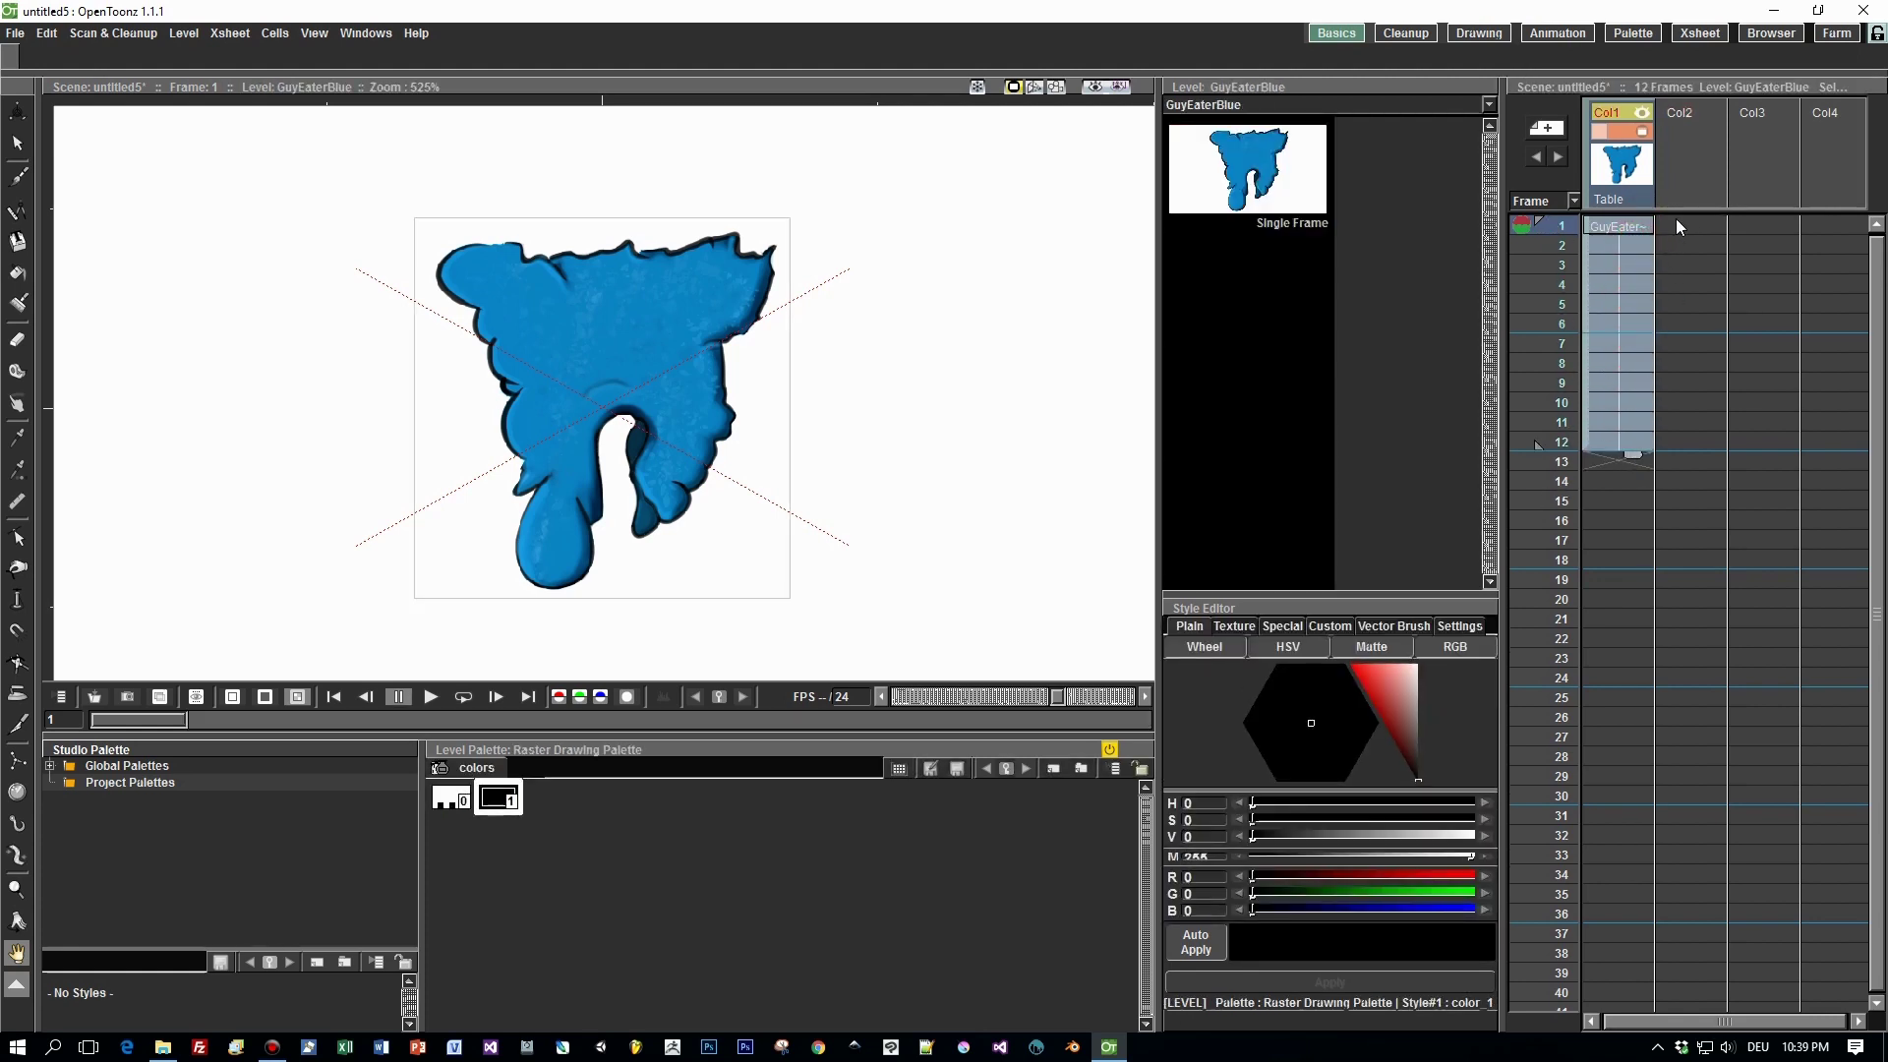
# Create a plastic mesh for the GuyEaterBlue column with a mesh edge length of 0.5958942 mm and a 2-pixel margin.
pyautogui.click(1633, 228)
pyautogui.click(1624, 175)
pyautogui.click(16, 859)
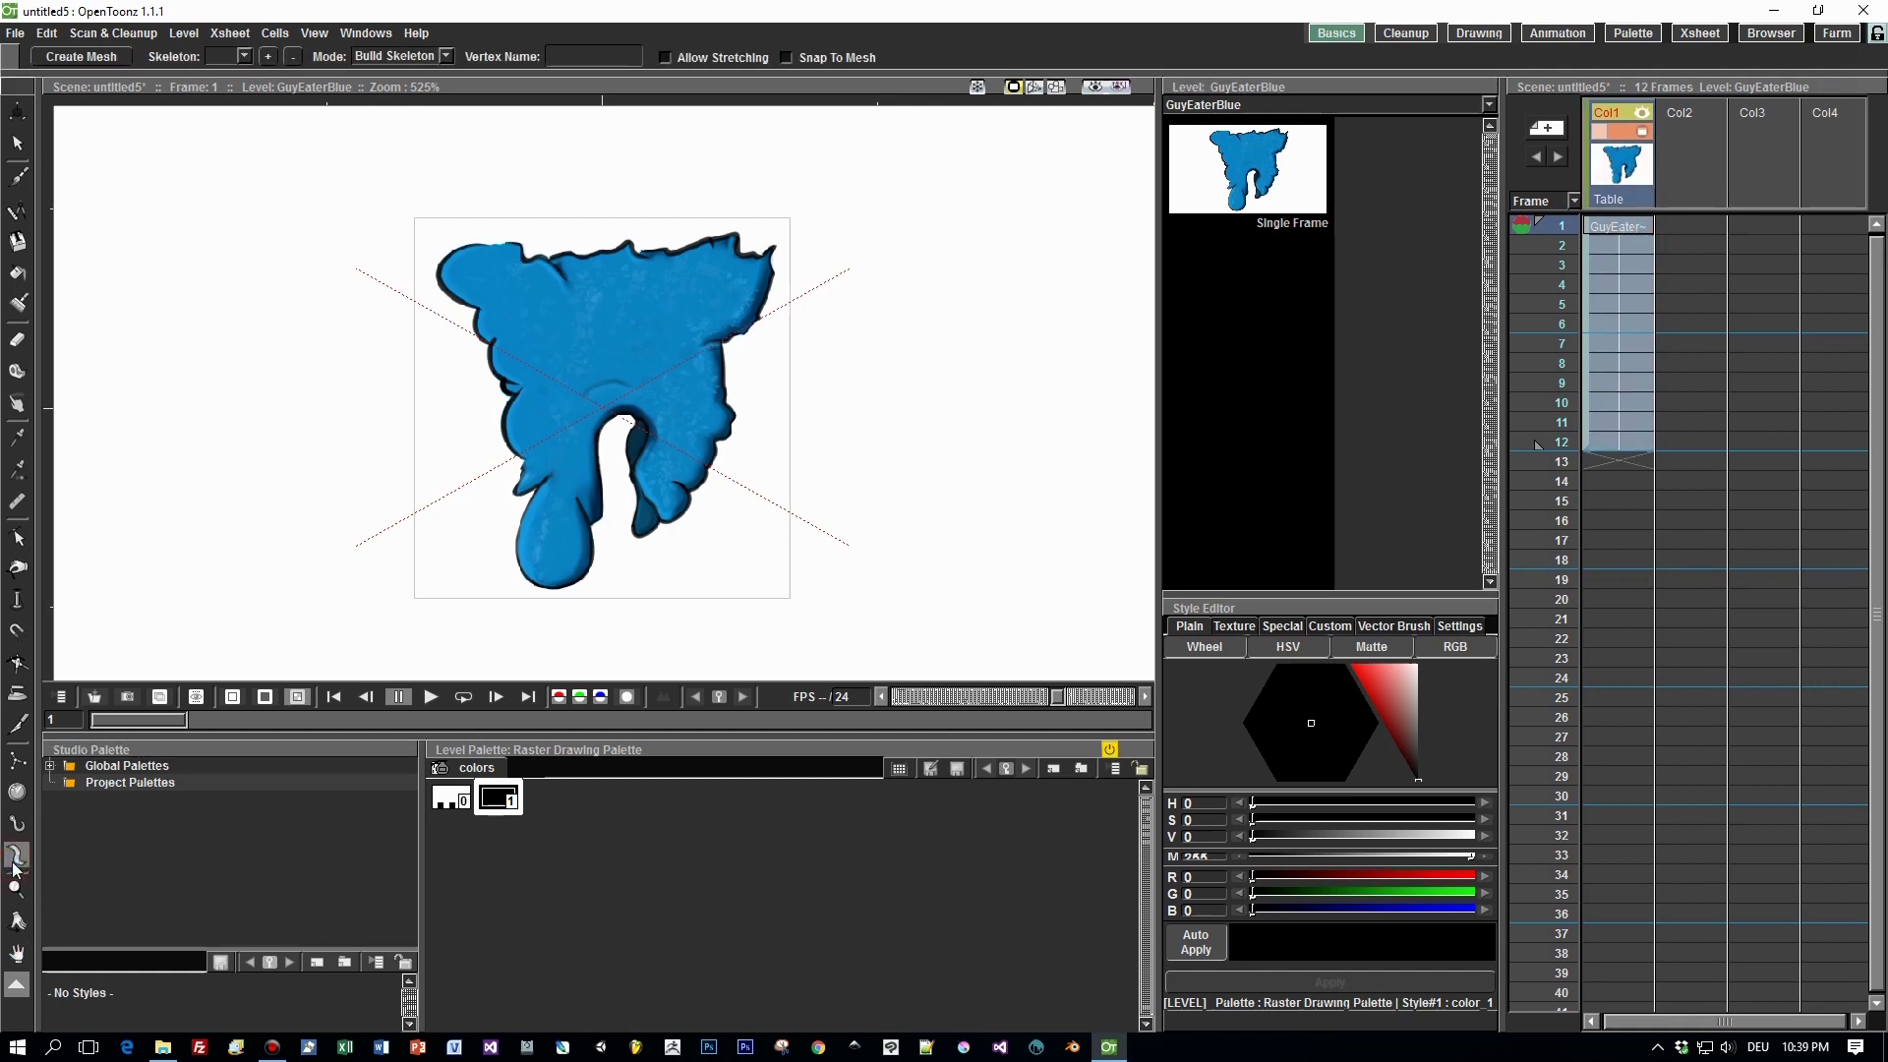
pyautogui.click(83, 57)
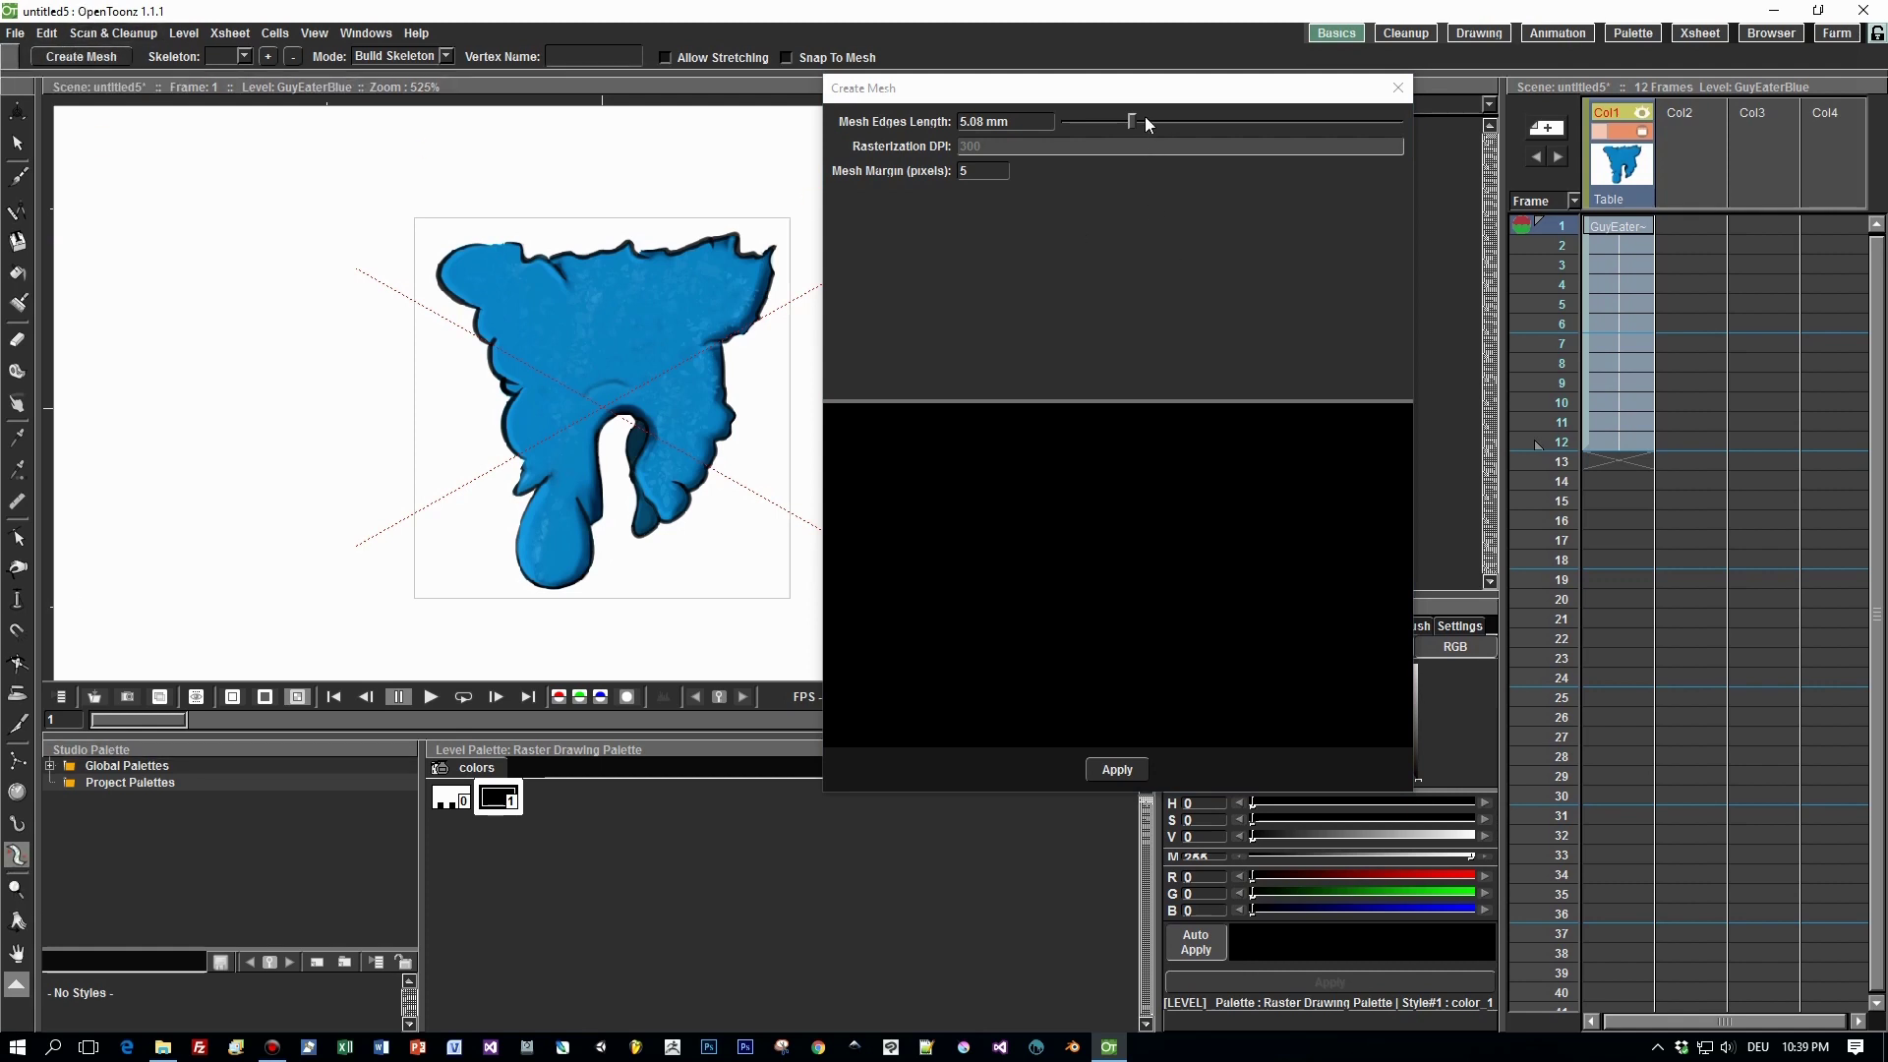
pyautogui.moveTo(1131, 119); pyautogui.dragTo(1072, 126)
pyautogui.click(970, 175)
pyautogui.moveTo(971, 175); pyautogui.dragTo(959, 174)
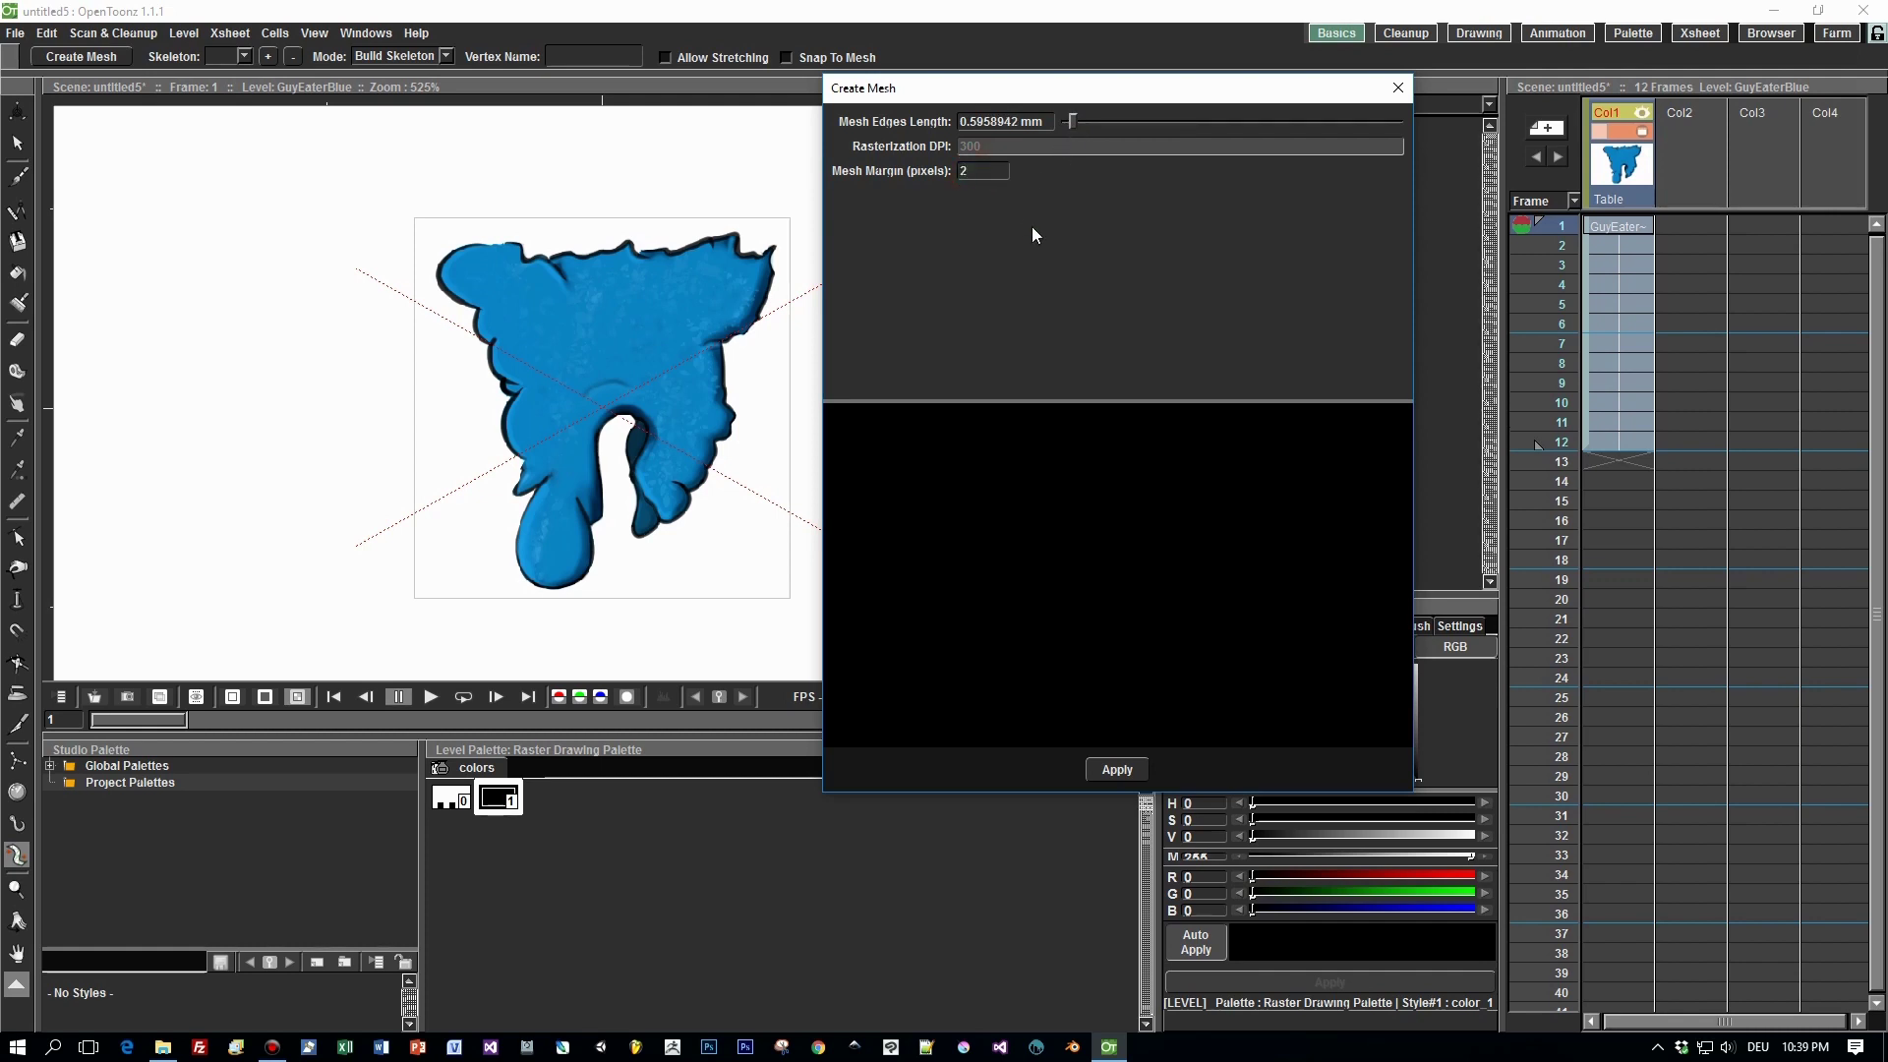
pyautogui.click(1112, 769)
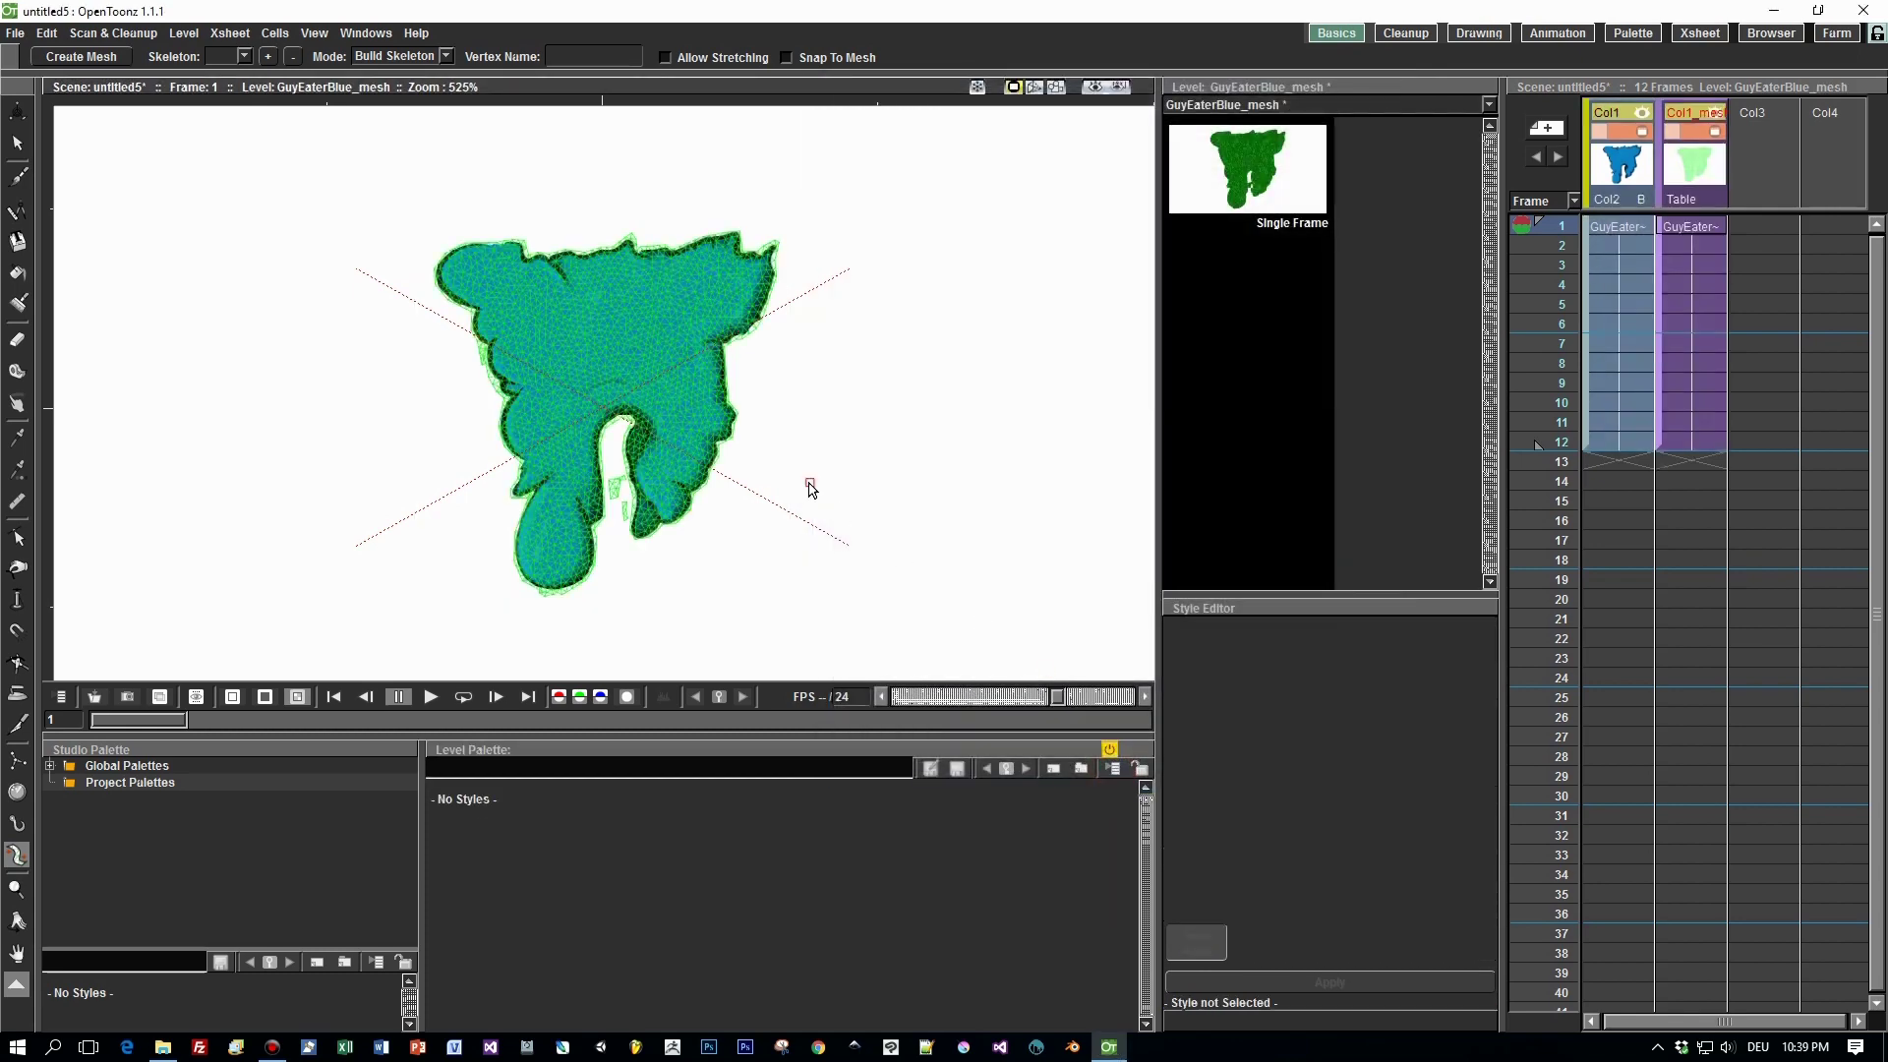
# In Build Skeleton mode, place the root in the upper middle of the body and chain five vertices down the right leg.
pyautogui.scroll(2, 809, 485)
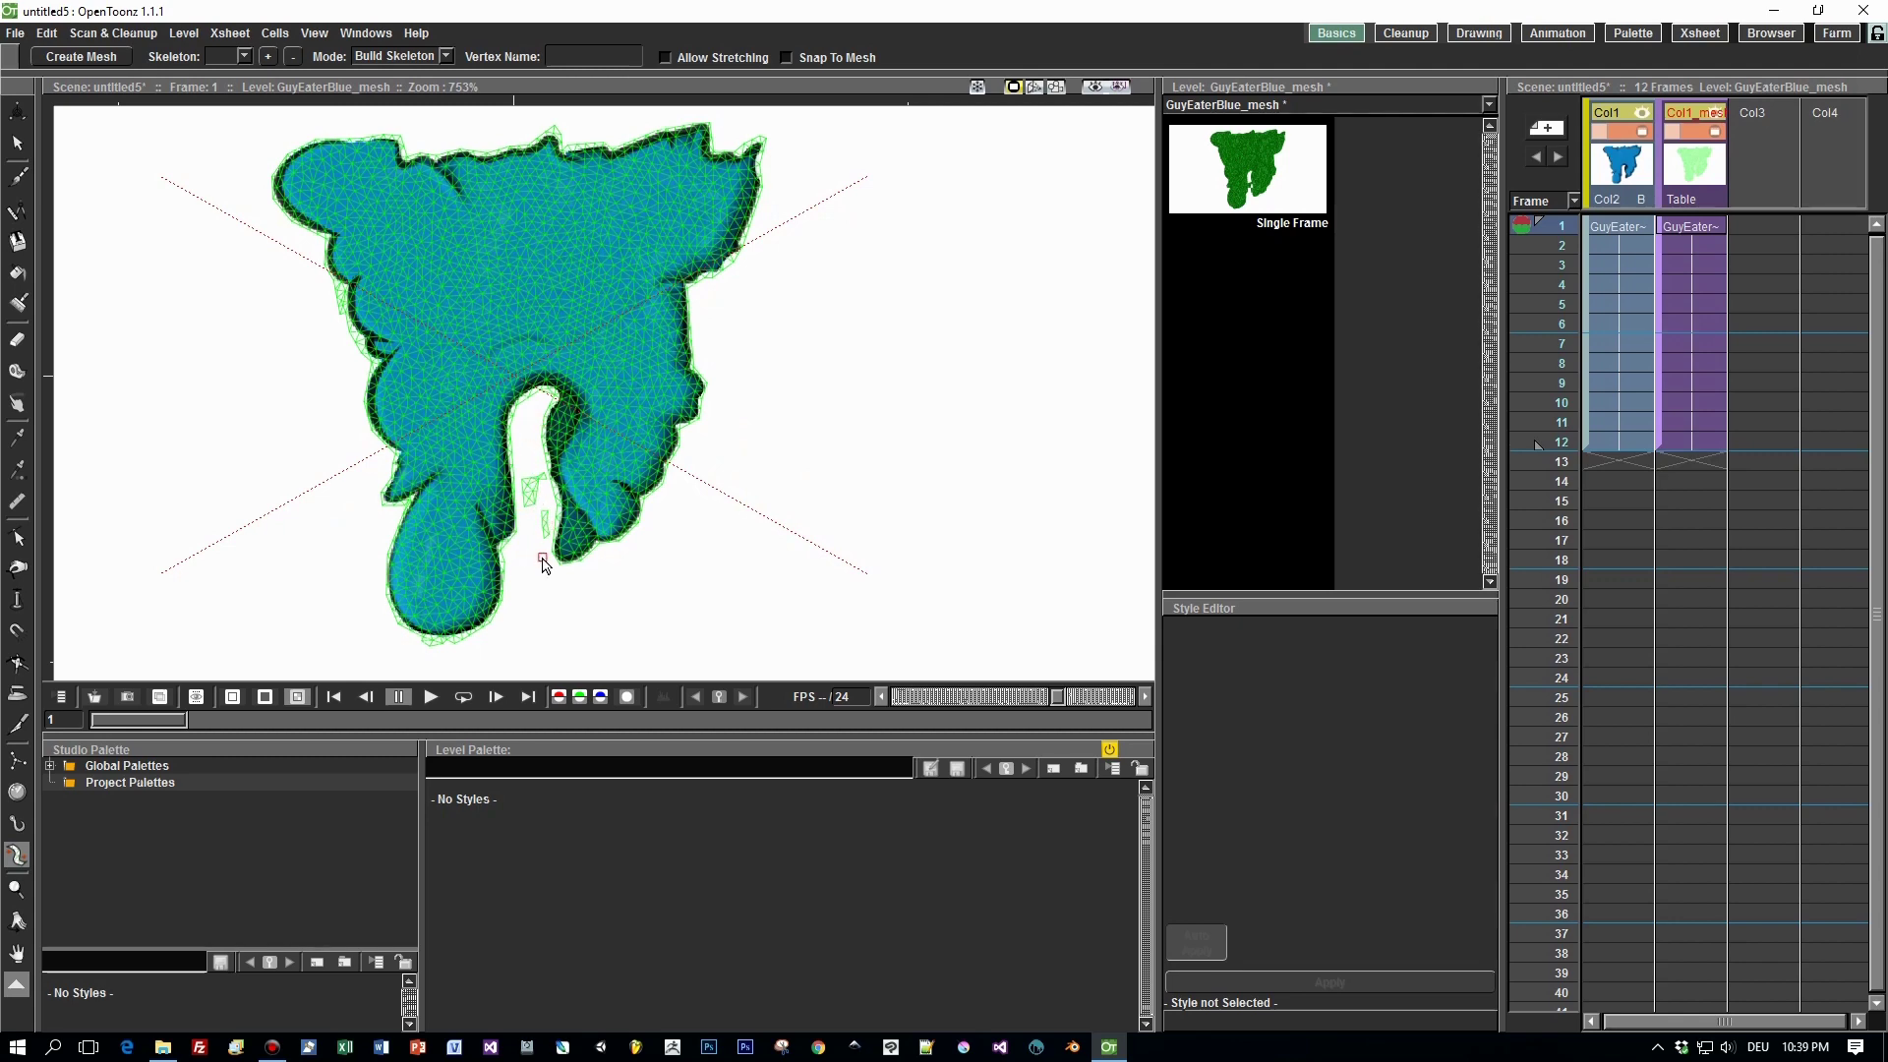
pyautogui.scroll(2, 542, 564)
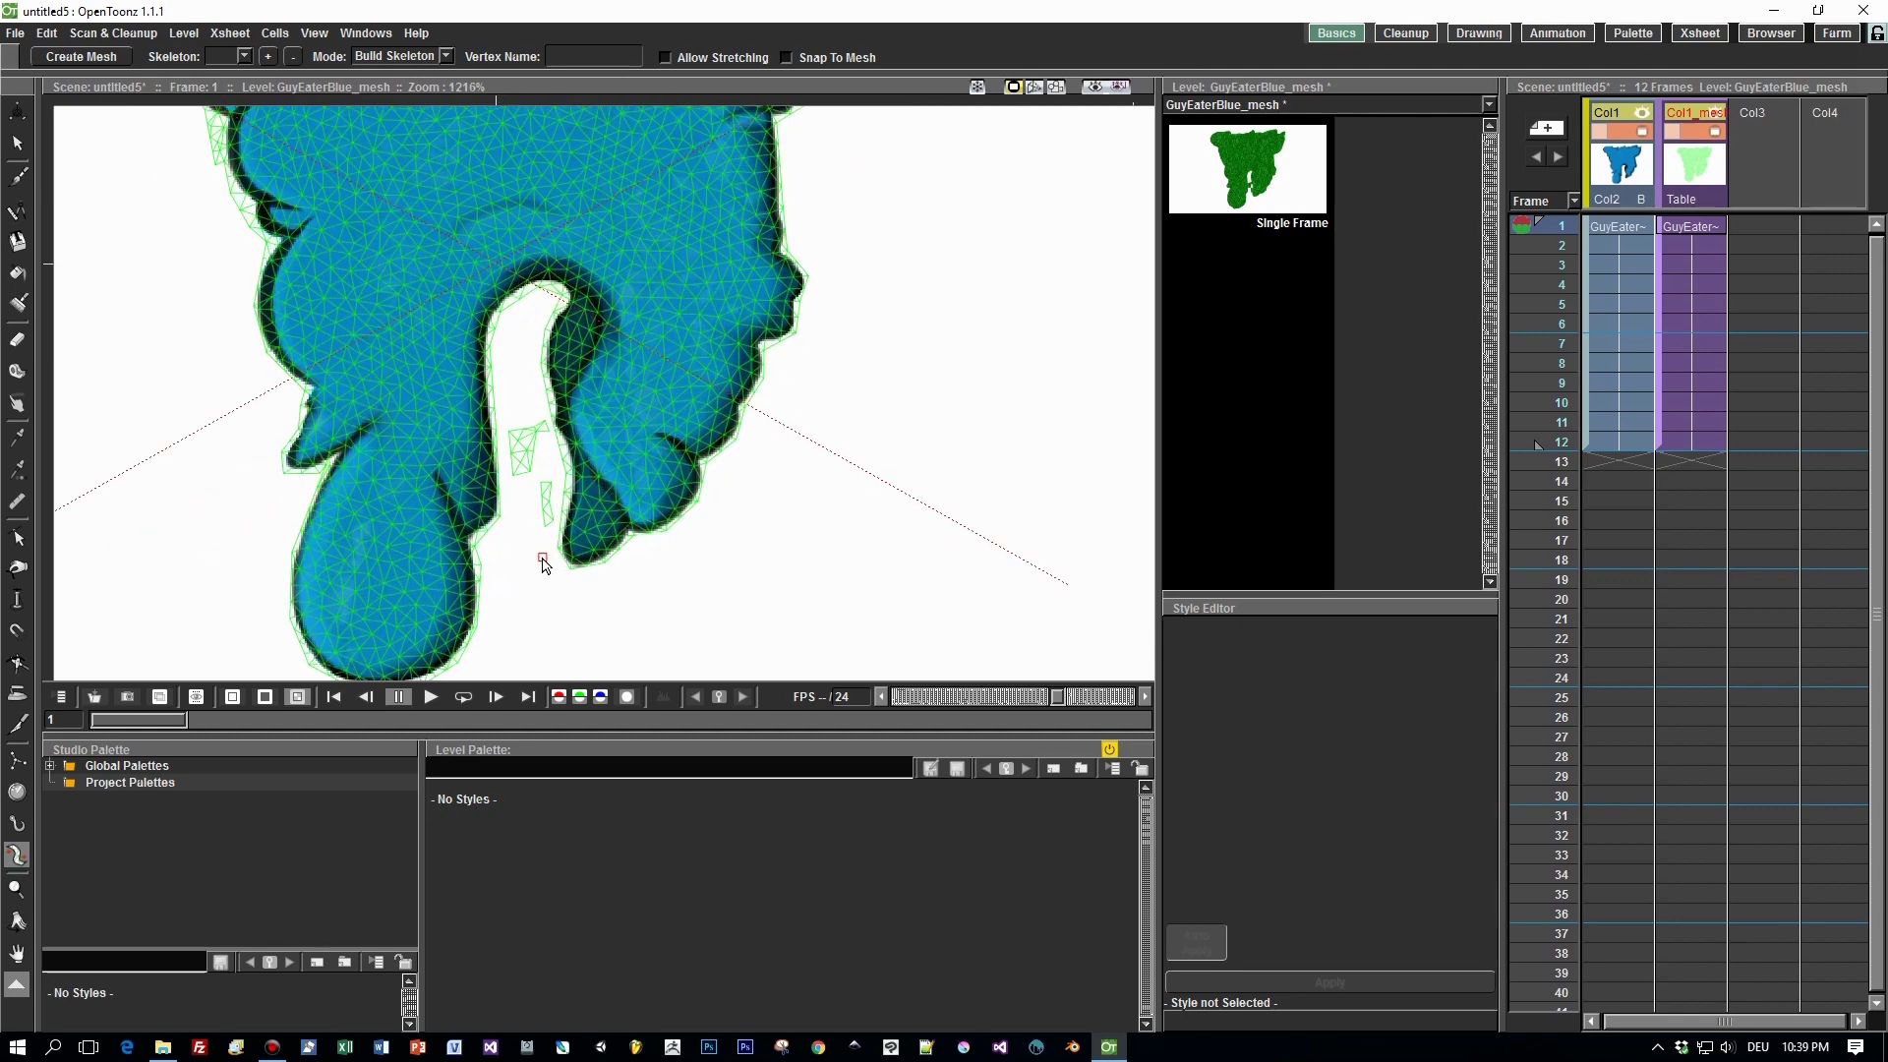
pyautogui.scroll(-1, 543, 563)
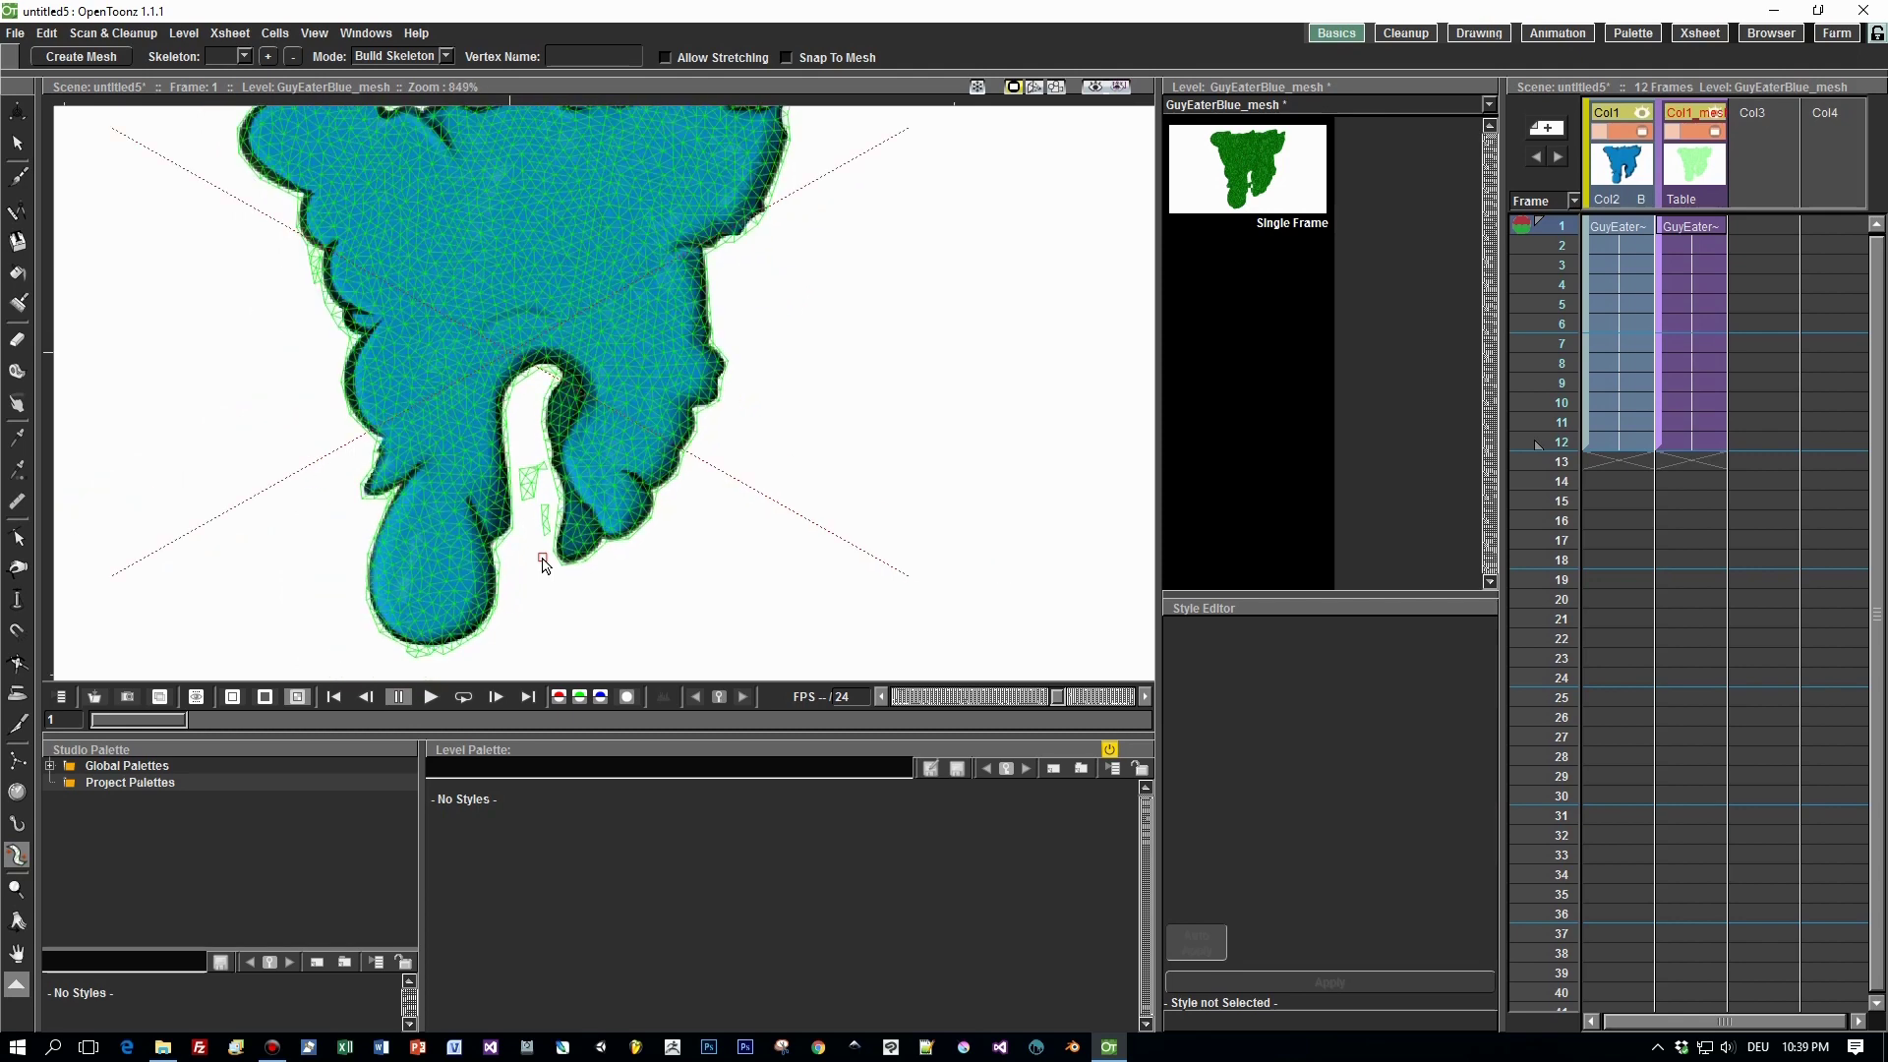
pyautogui.scroll(-2, 543, 563)
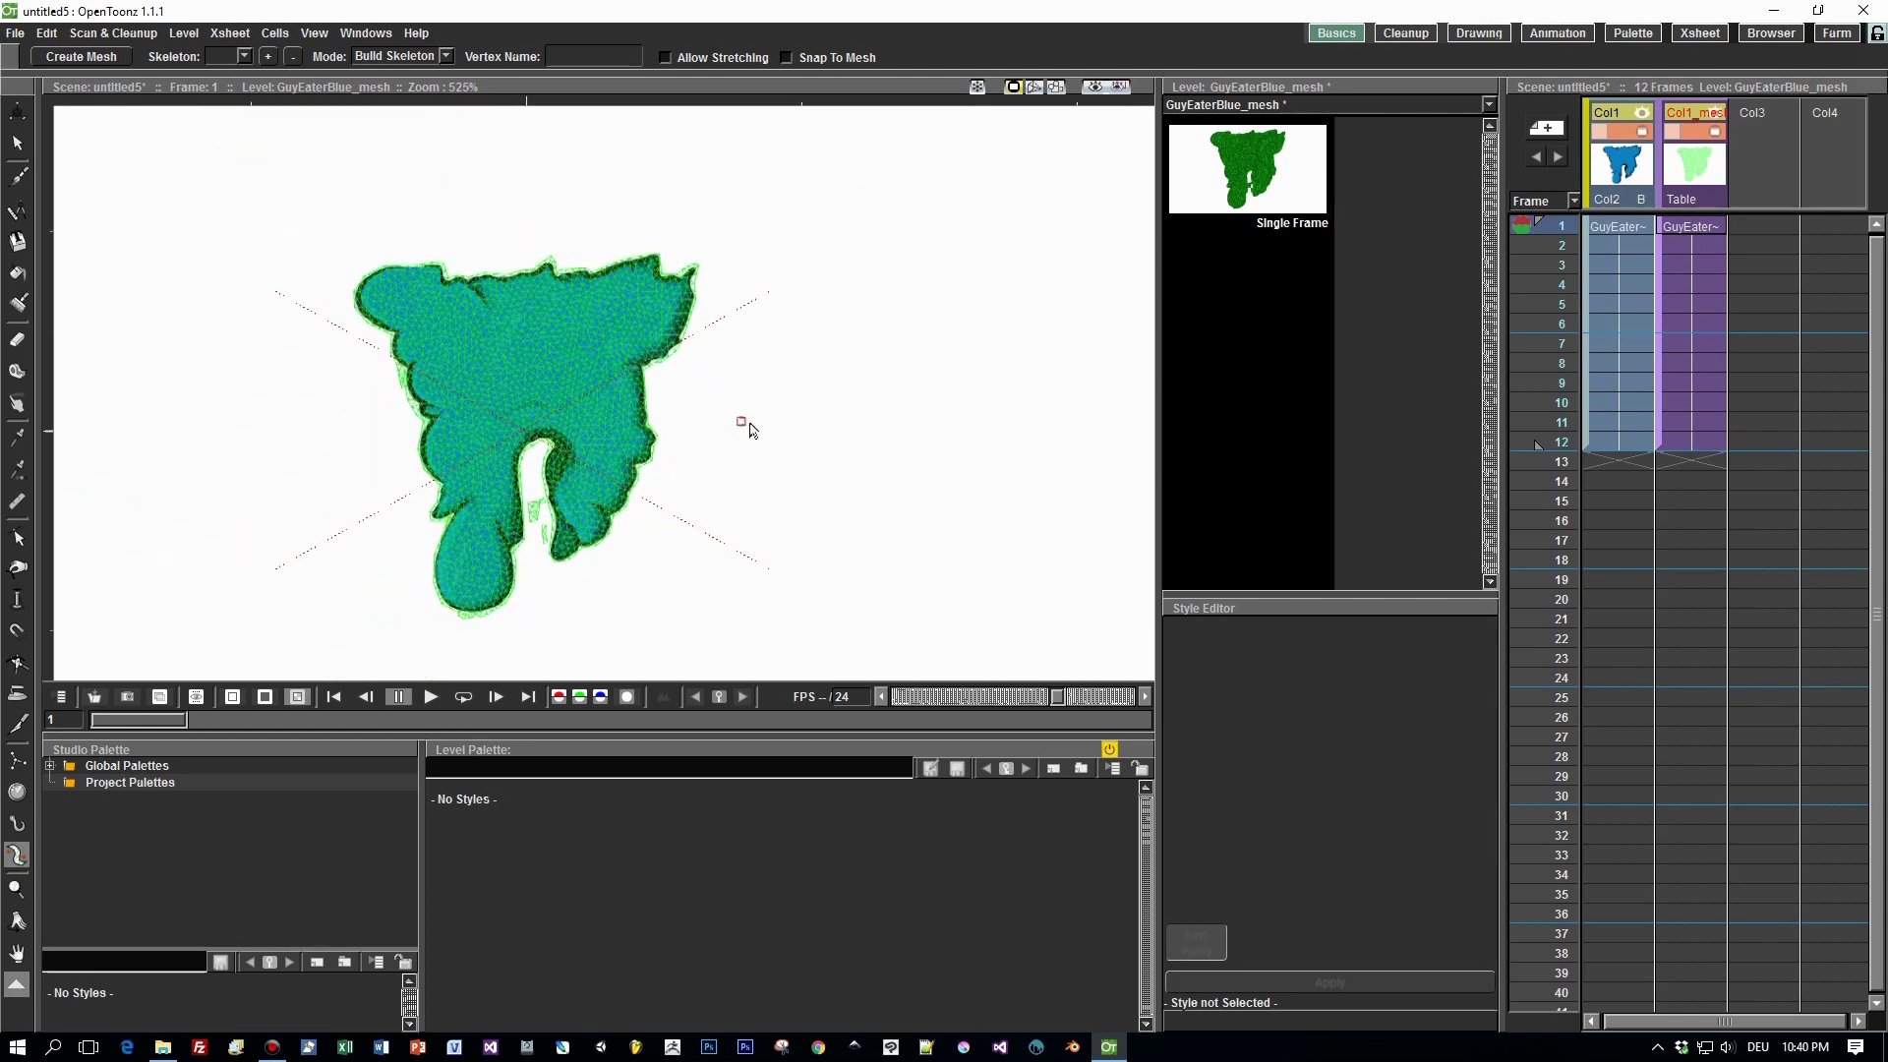
pyautogui.scroll(-1, 864, 410)
pyautogui.scroll(1, 855, 411)
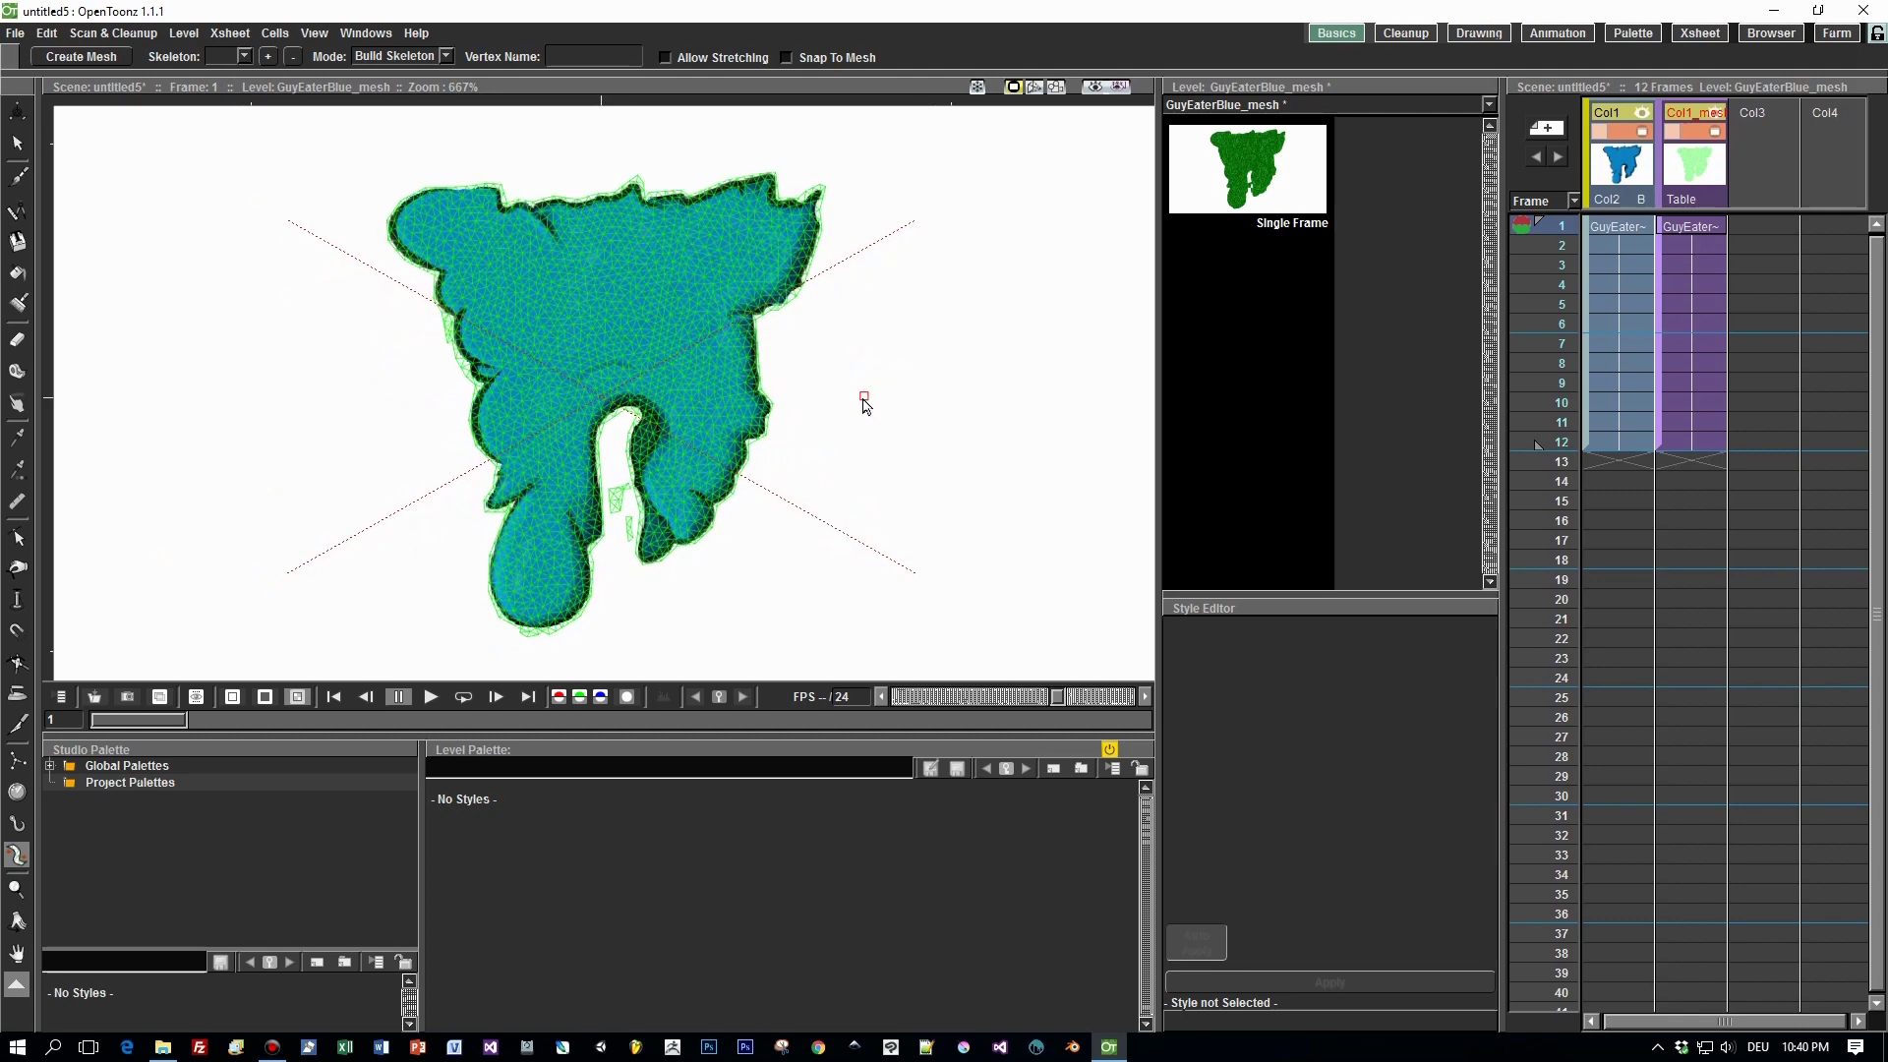
pyautogui.click(447, 55)
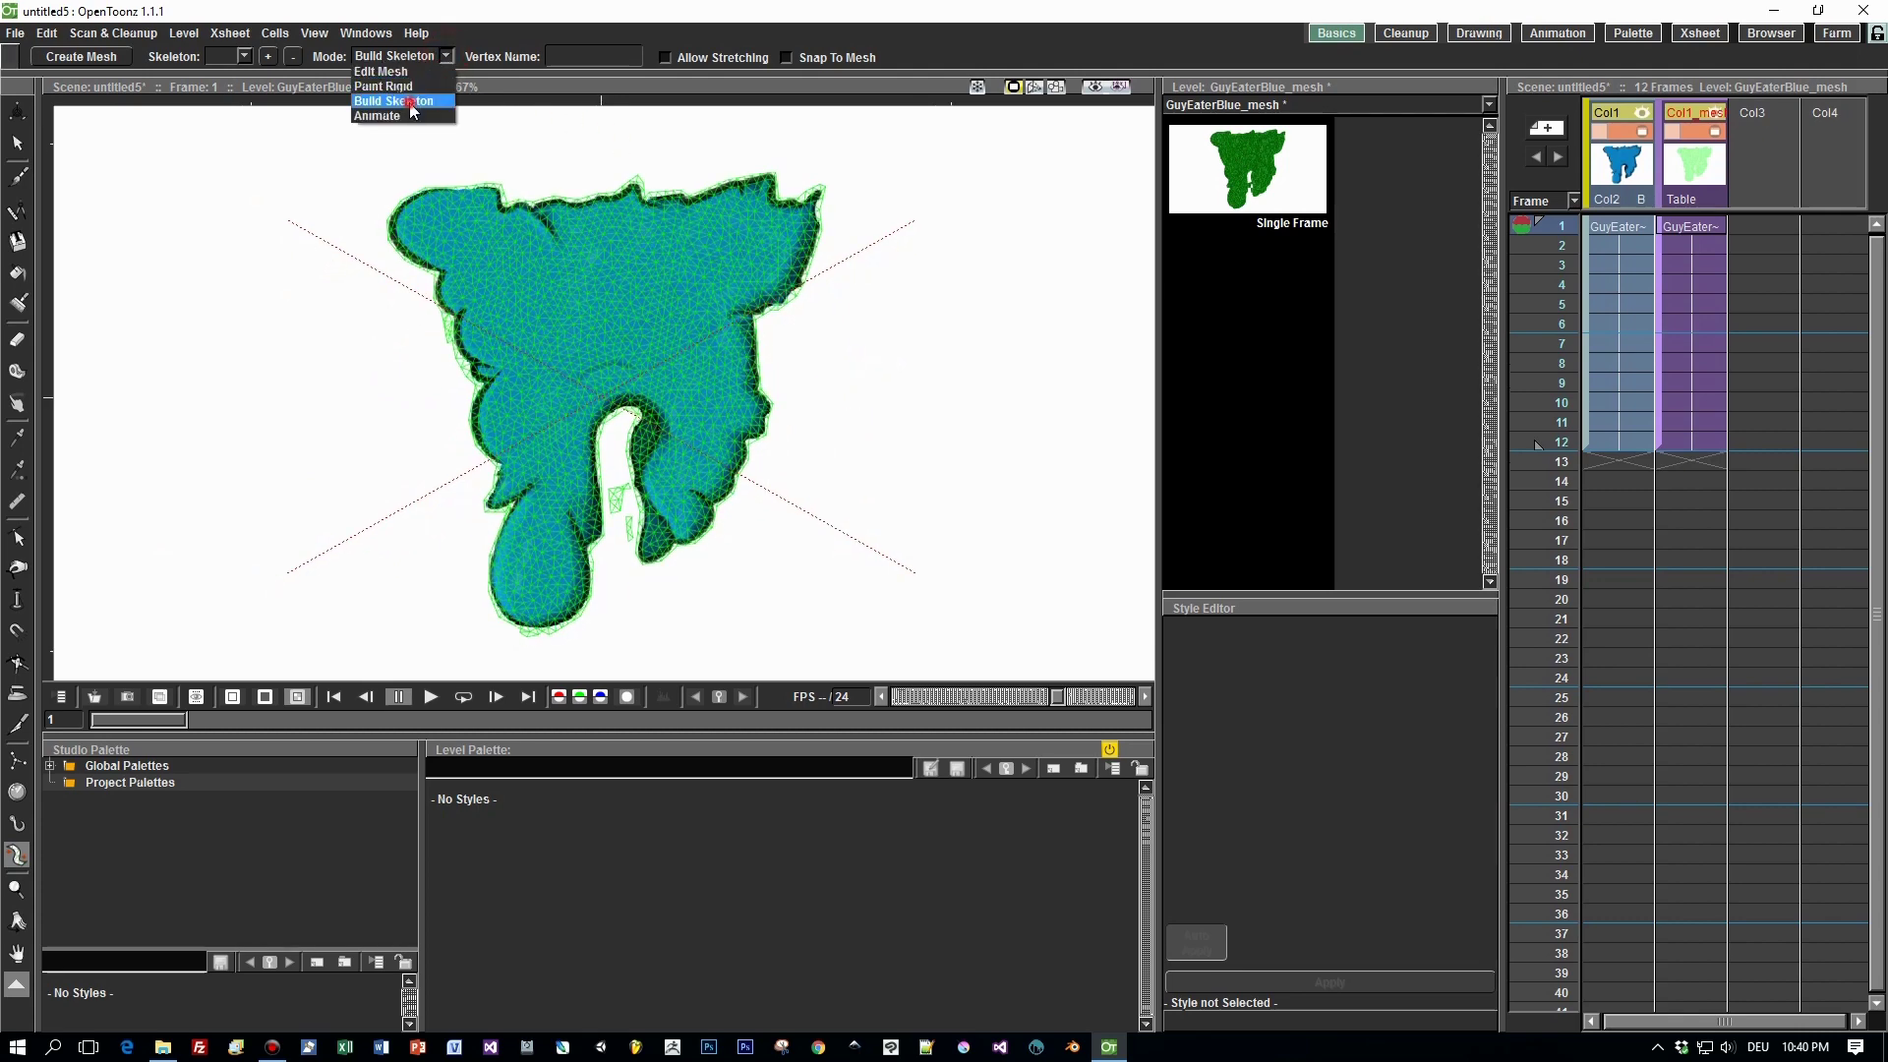
pyautogui.click(411, 101)
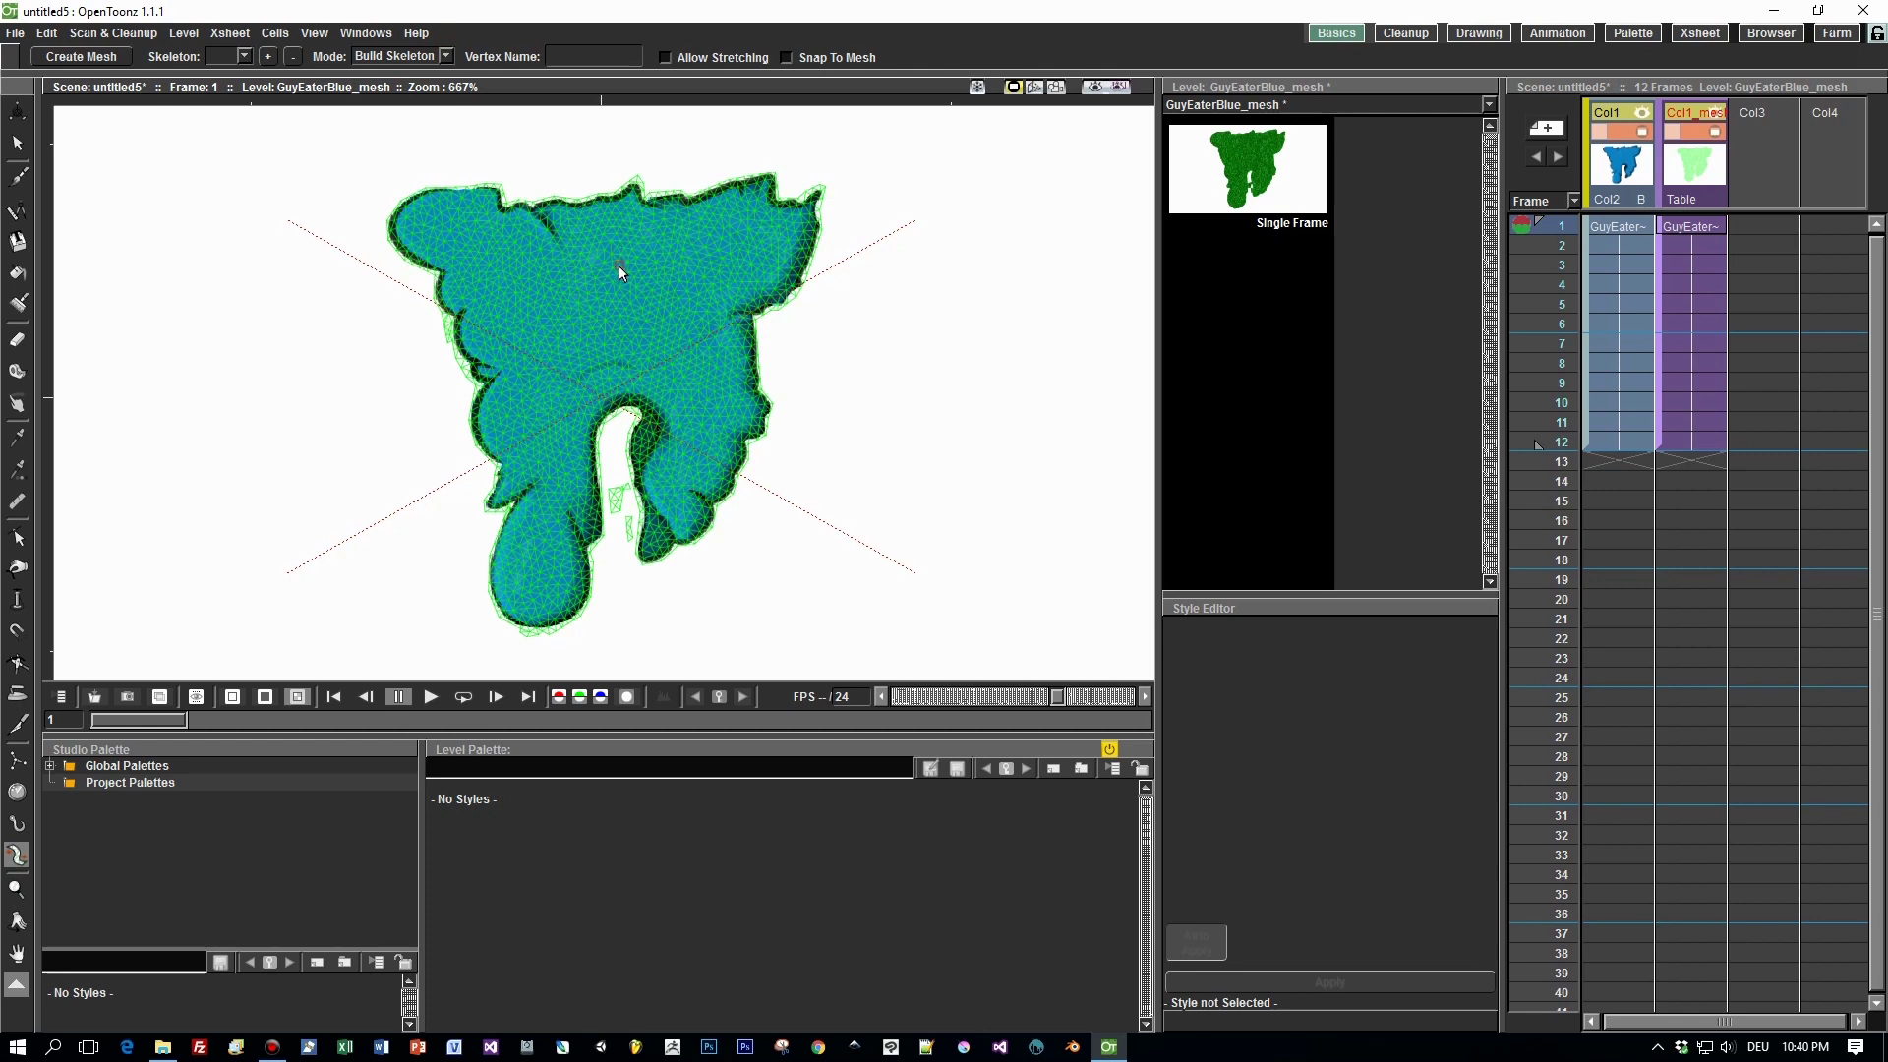
pyautogui.click(617, 266)
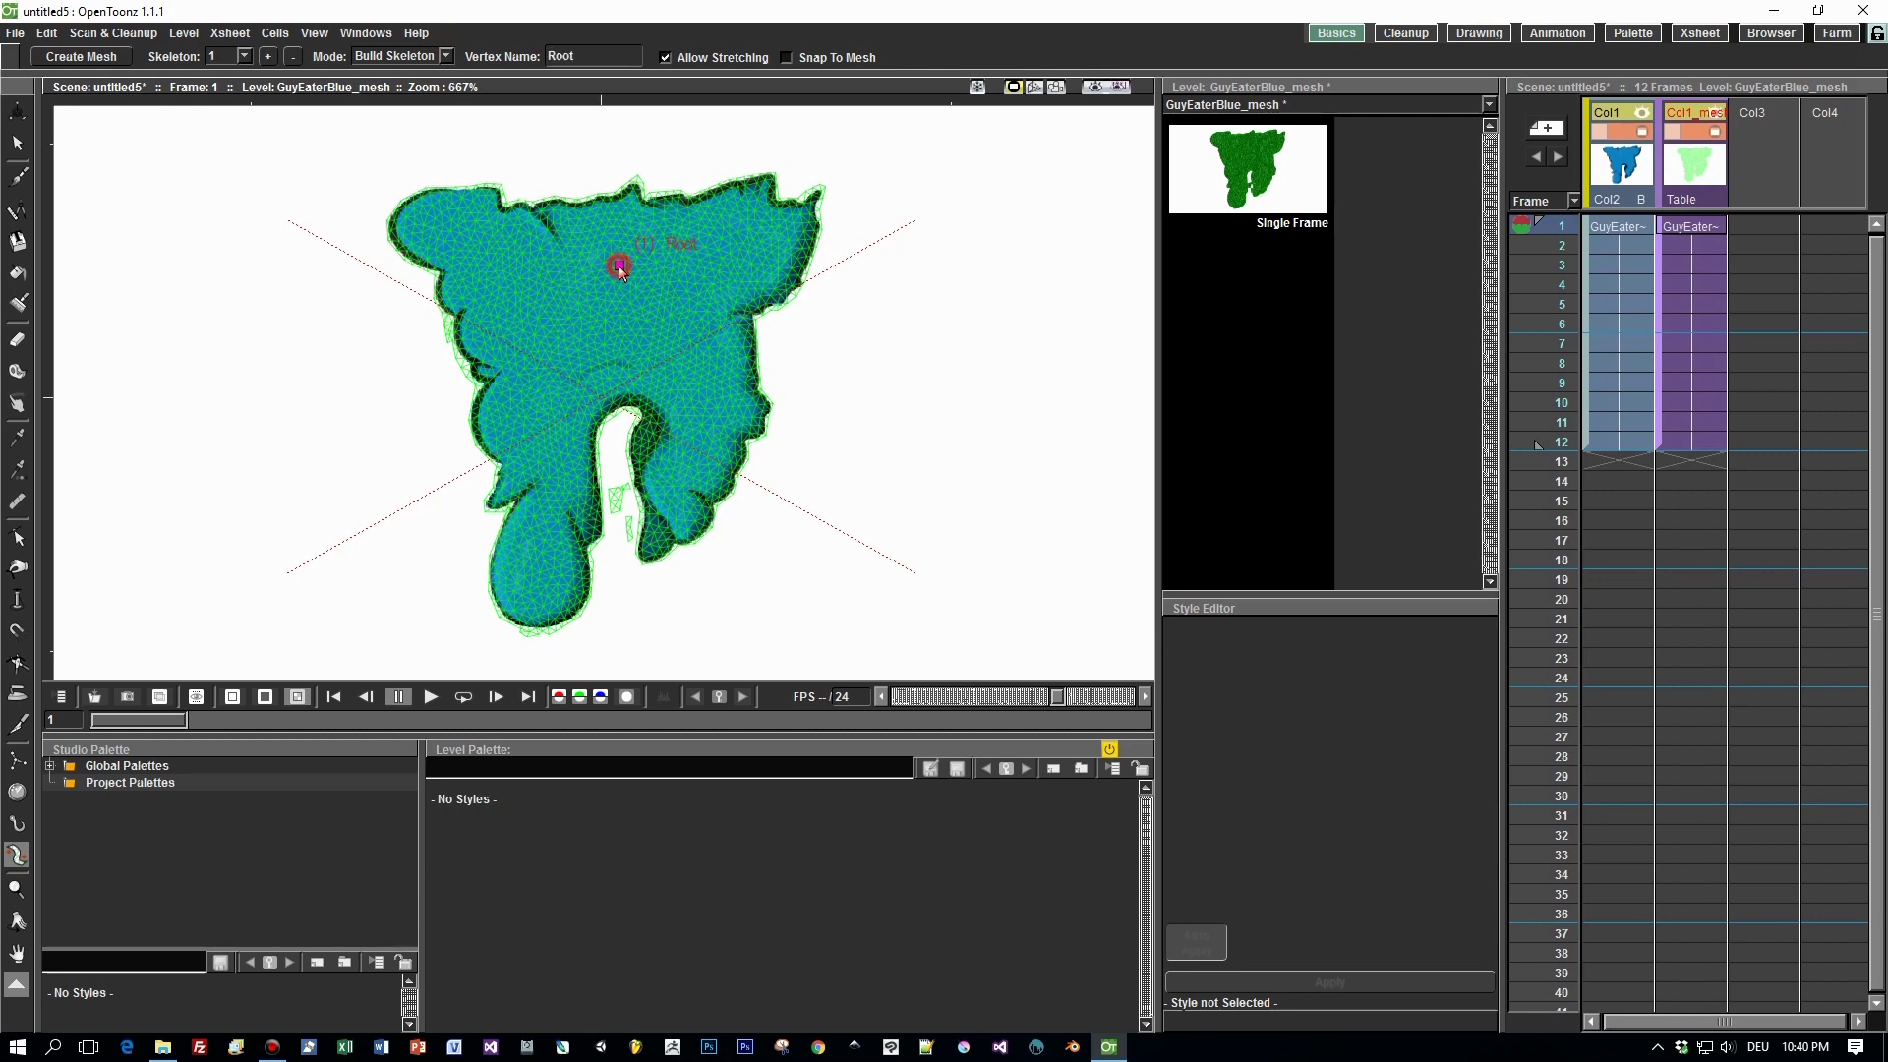
pyautogui.click(683, 307)
pyautogui.click(715, 397)
pyautogui.click(699, 459)
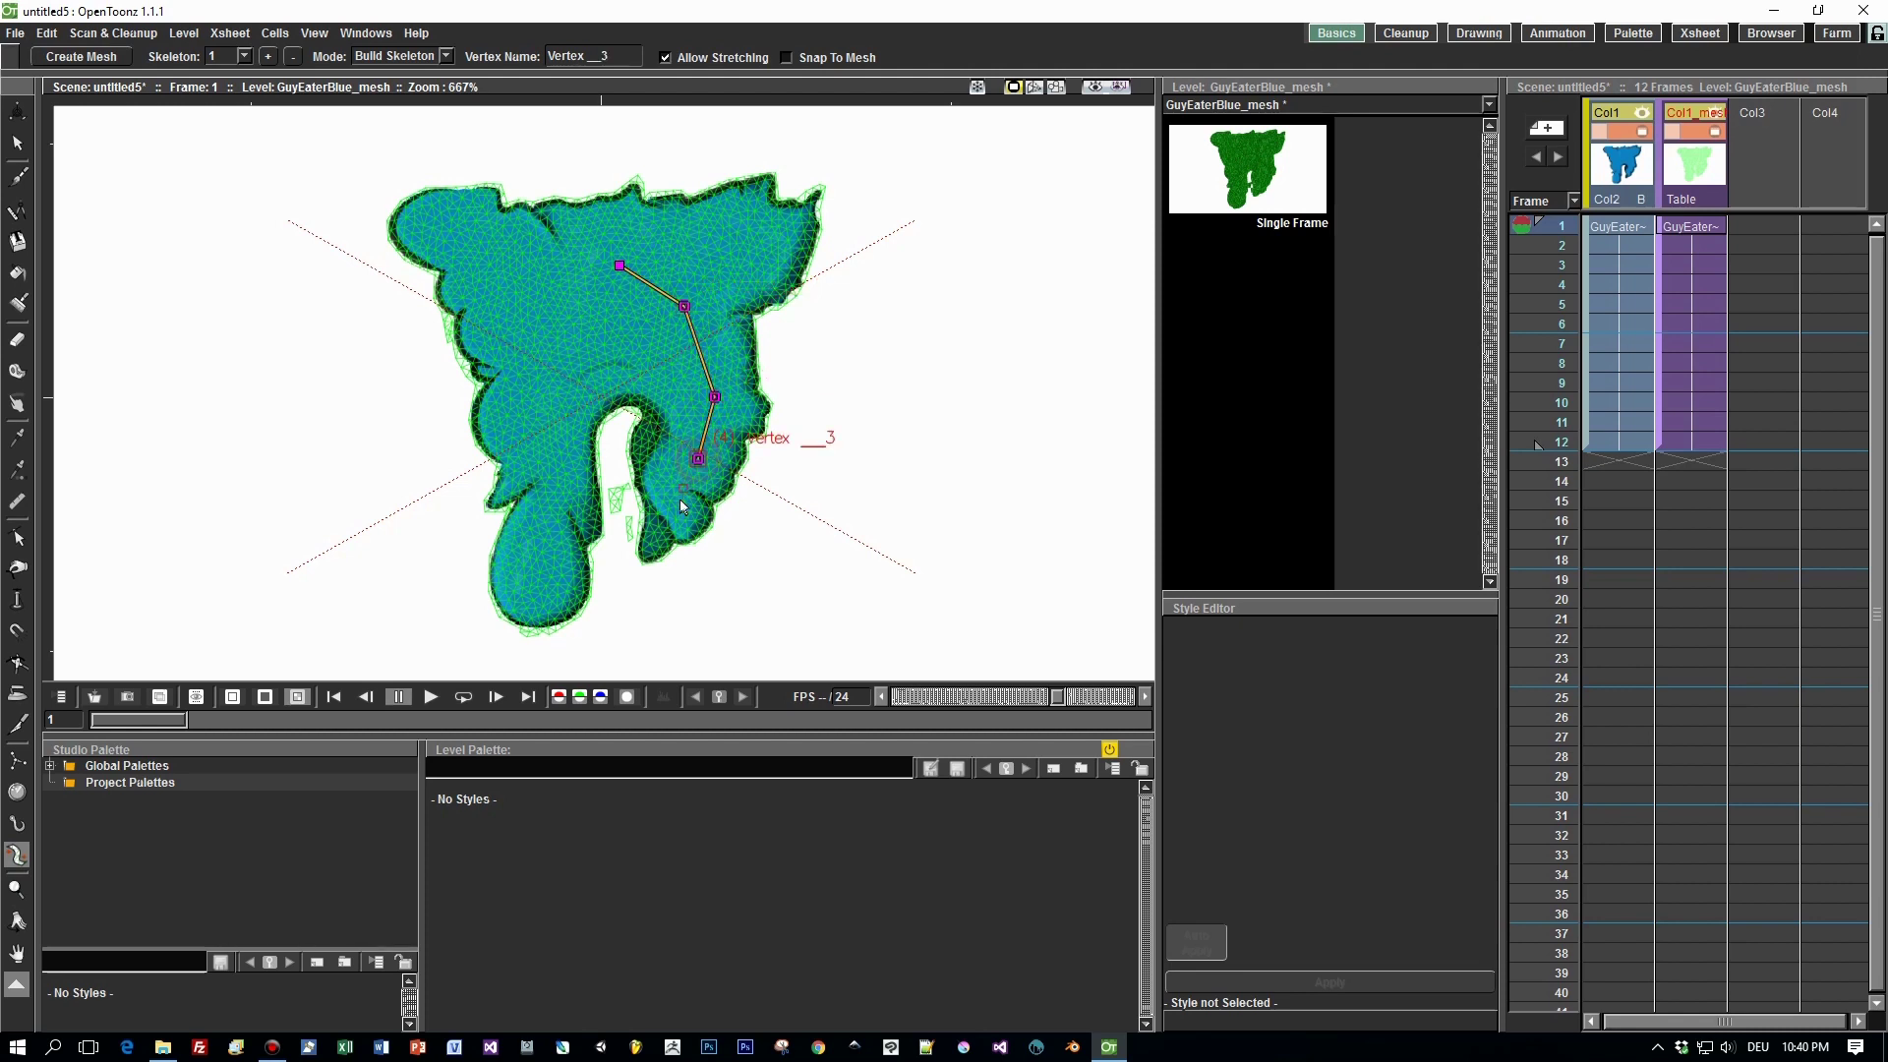
pyautogui.click(673, 508)
pyautogui.click(653, 539)
# Branch a second chain of five vertices from the root down the left leg to the foot.
pyautogui.click(620, 267)
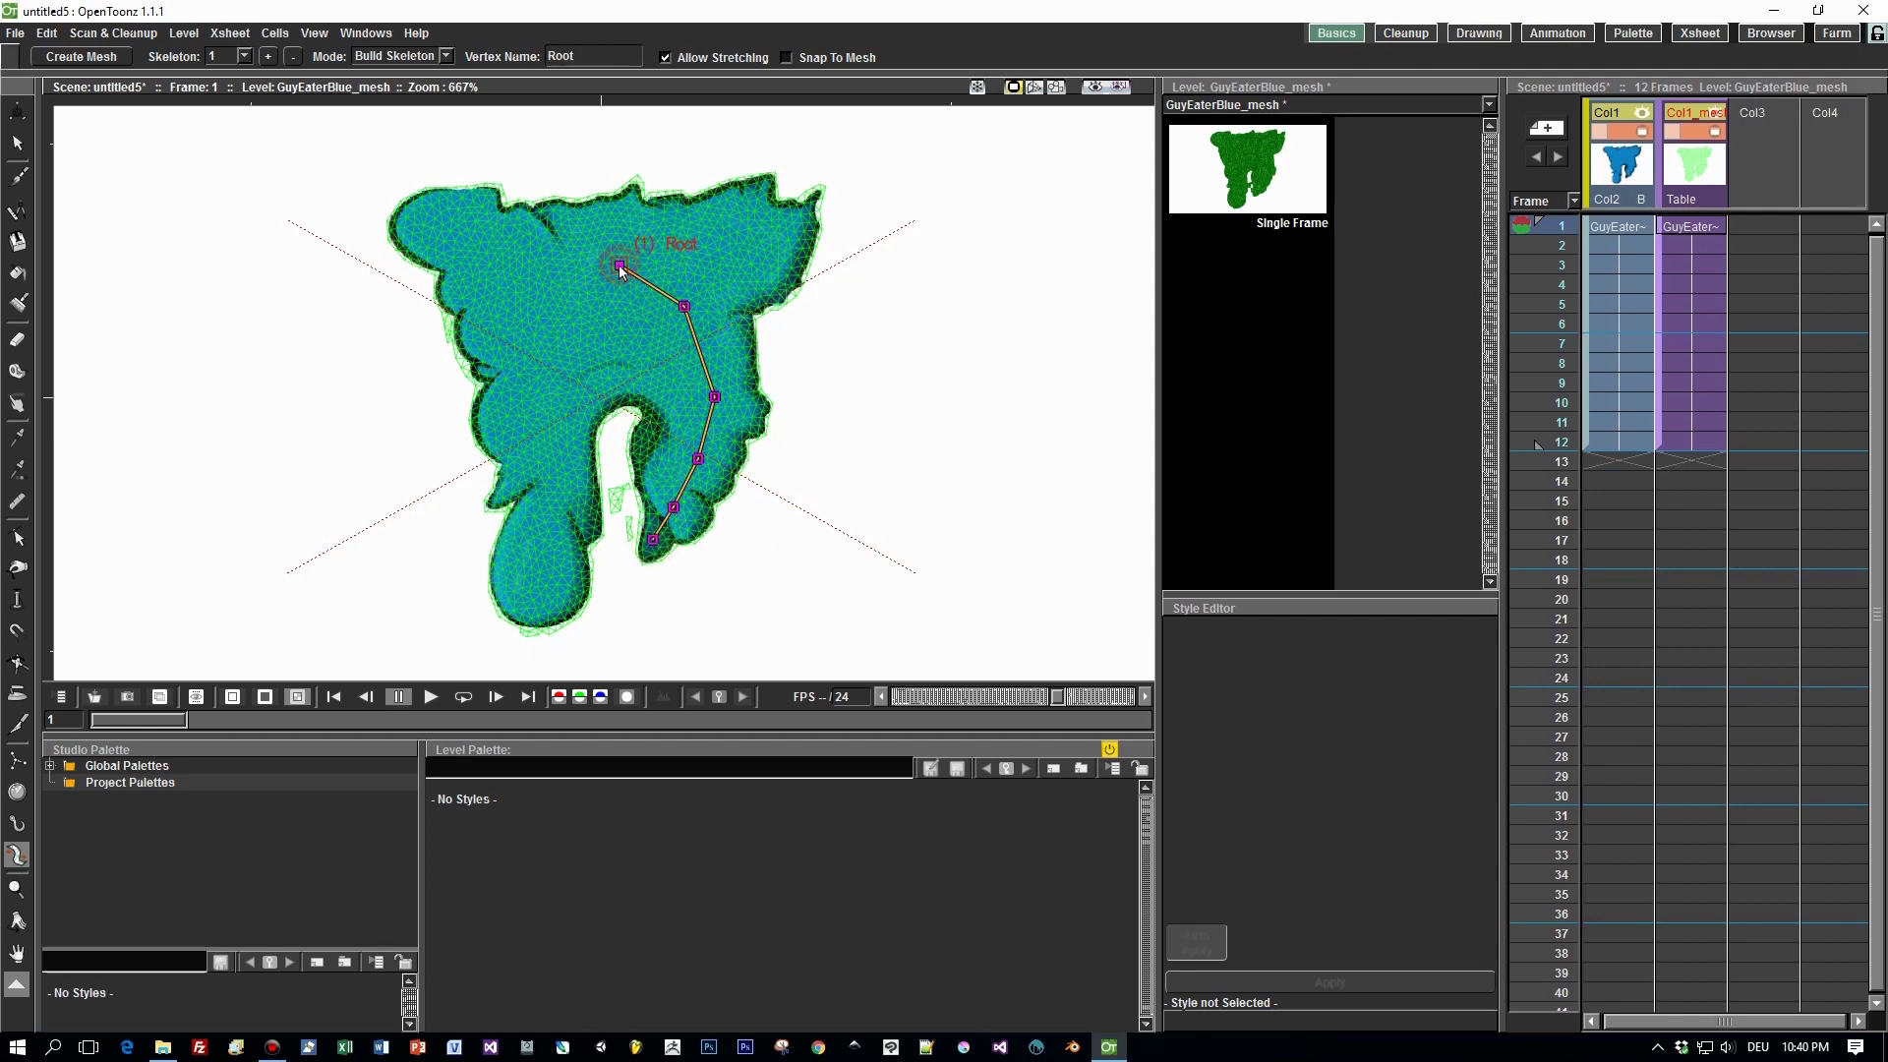
pyautogui.click(562, 311)
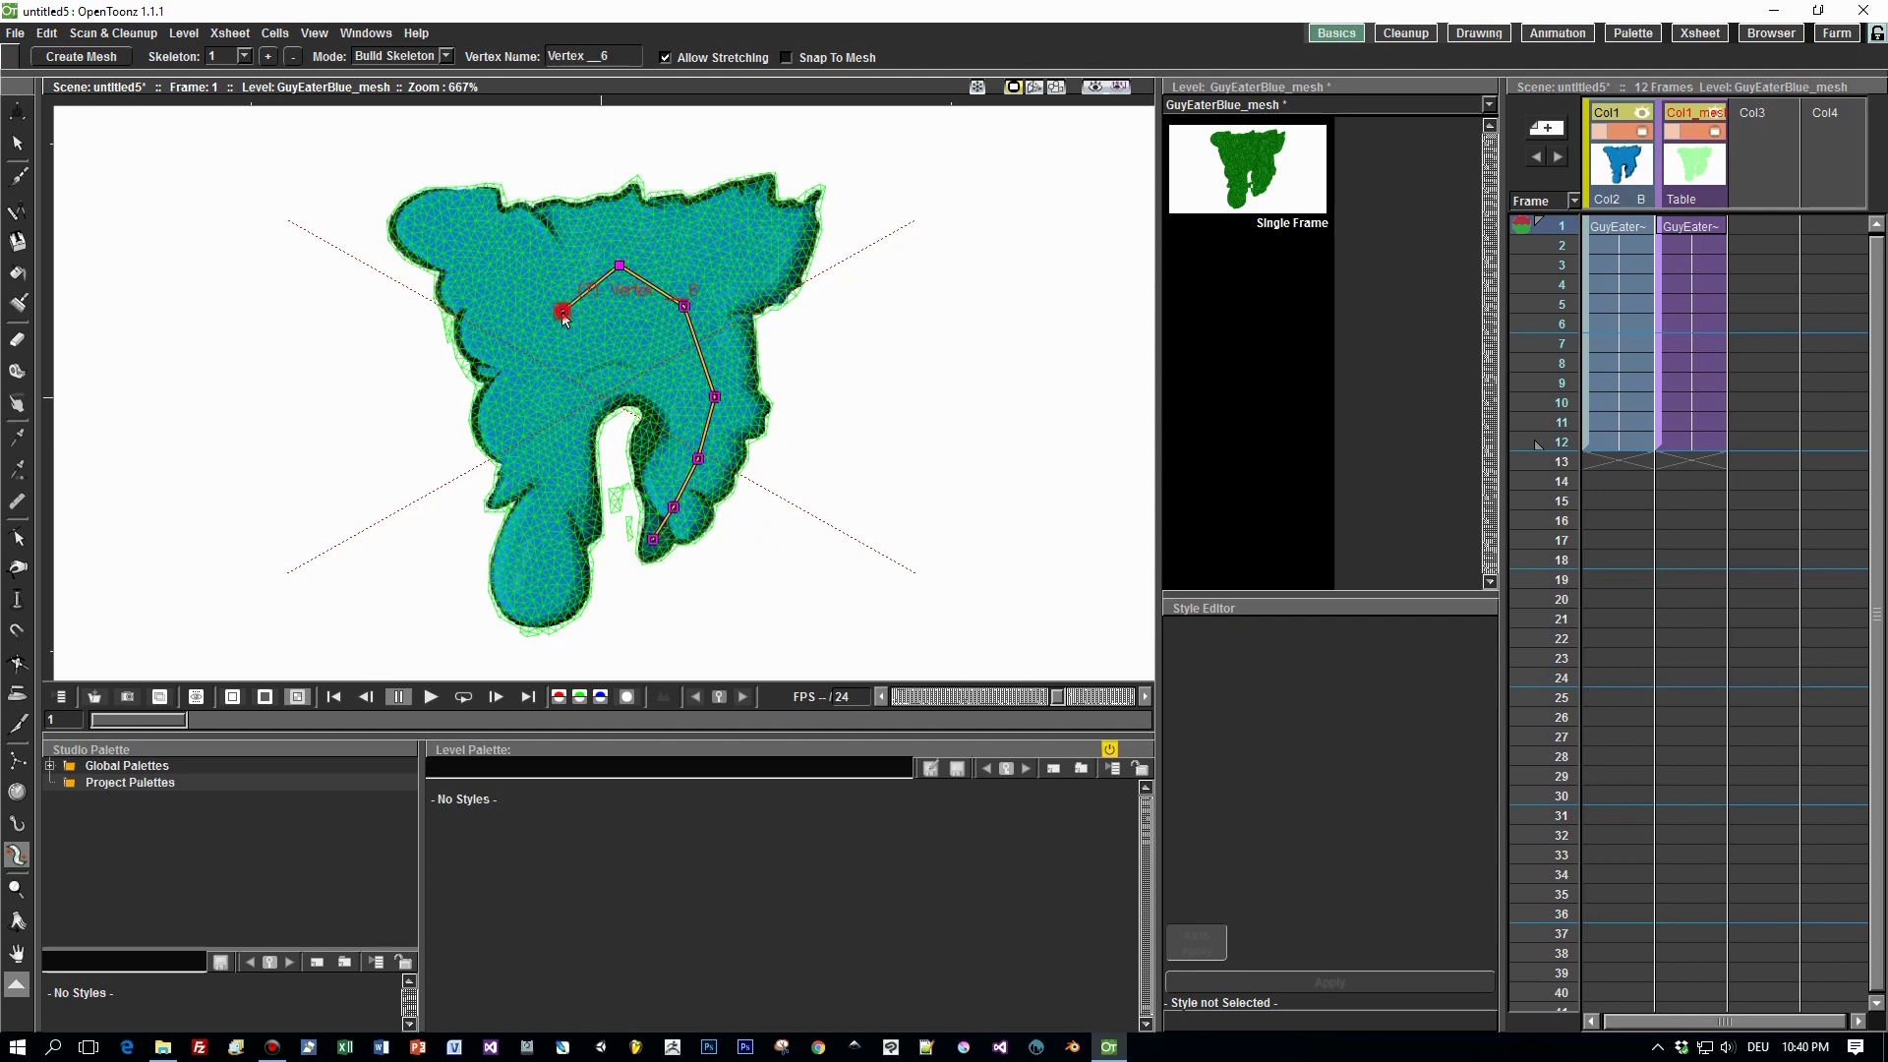
pyautogui.click(548, 371)
pyautogui.click(538, 433)
pyautogui.click(544, 498)
pyautogui.click(537, 574)
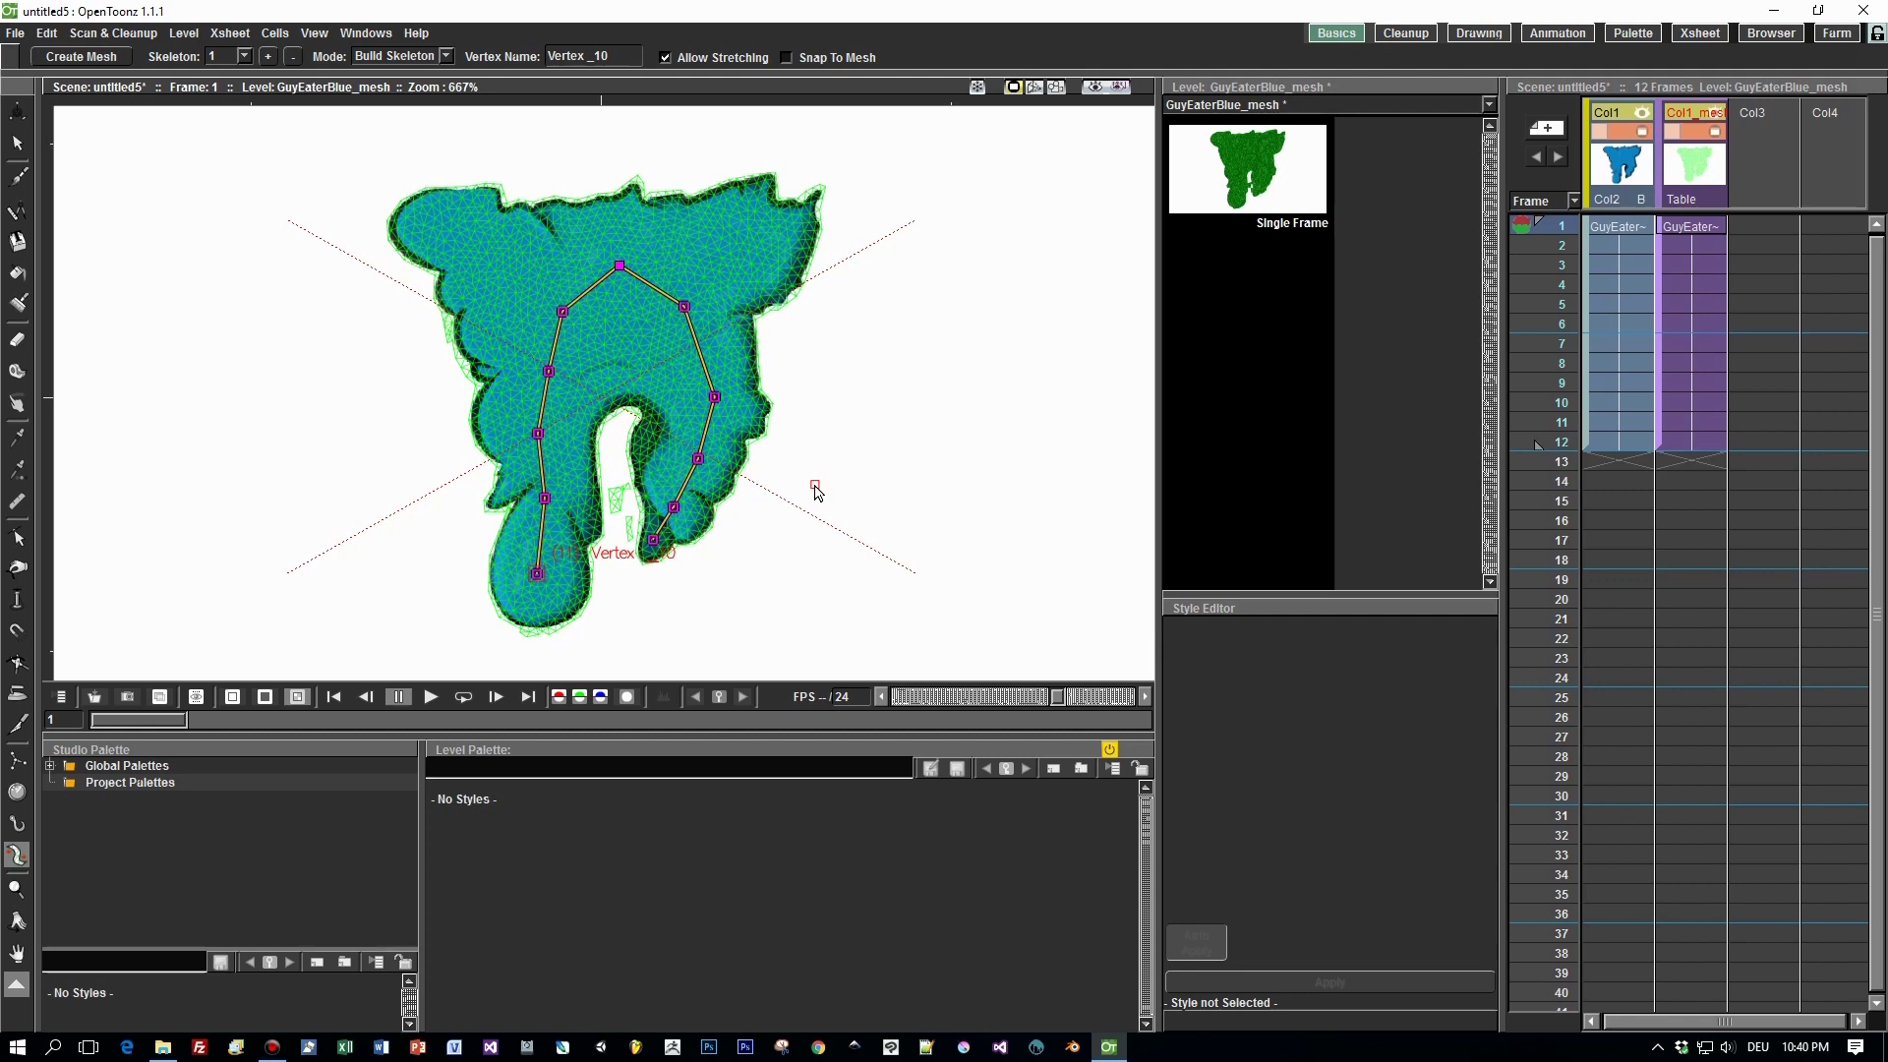
# Set the skeleton mode to Animate and rotate the right leg's Vertex __2 outward by 2° on frame 1.
pyautogui.click(447, 56)
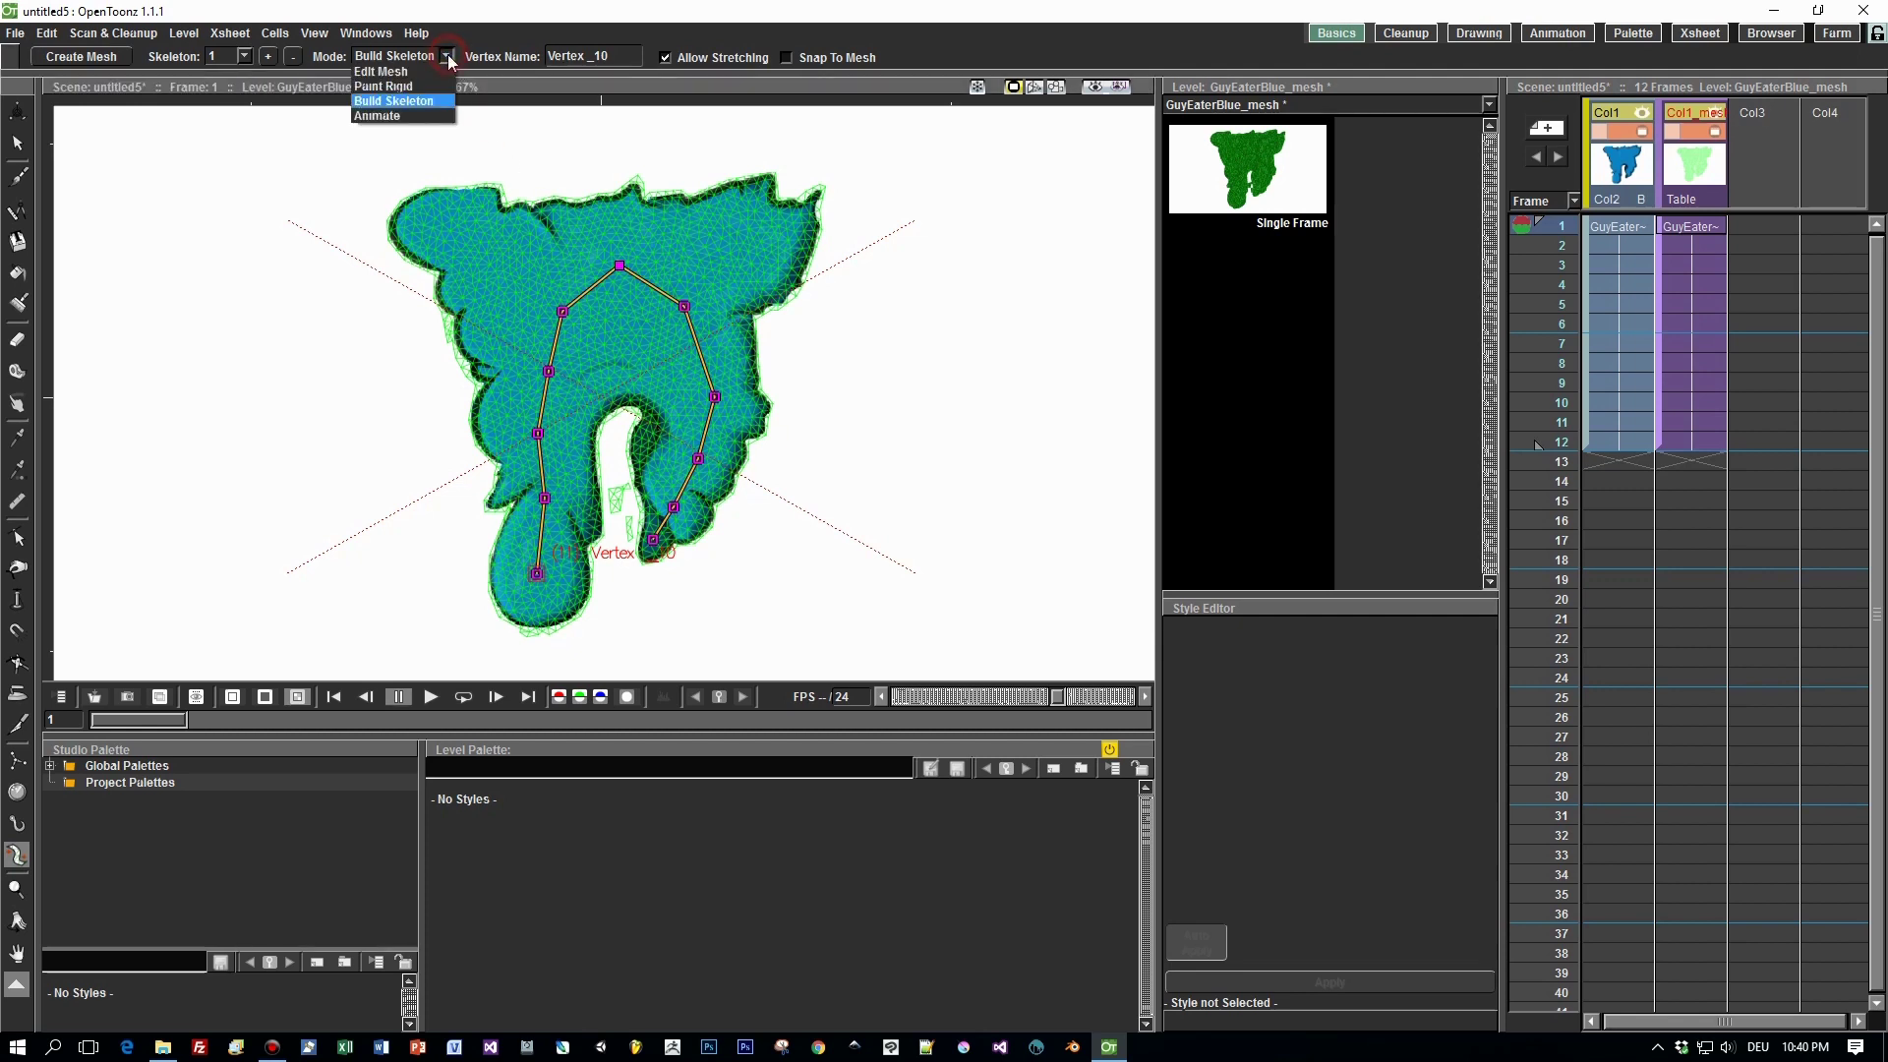
pyautogui.click(397, 115)
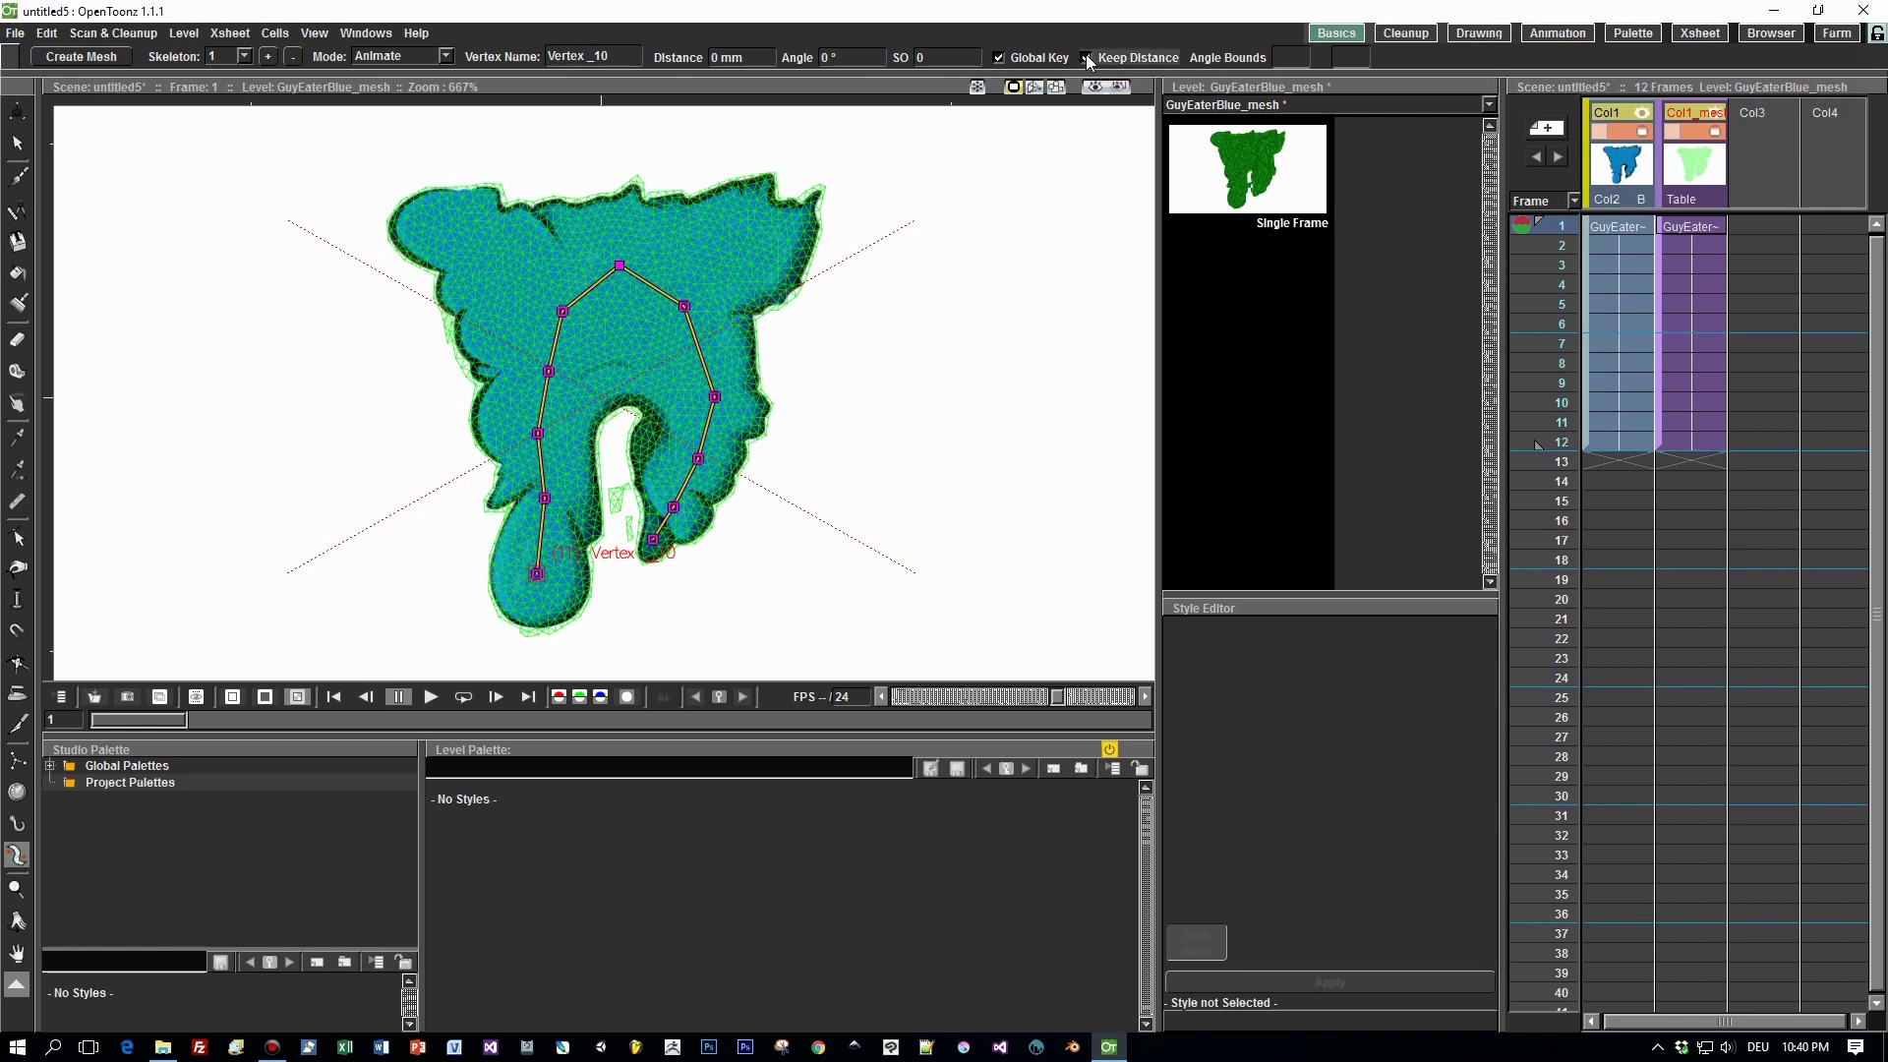
pyautogui.moveTo(699, 459); pyautogui.dragTo(724, 454)
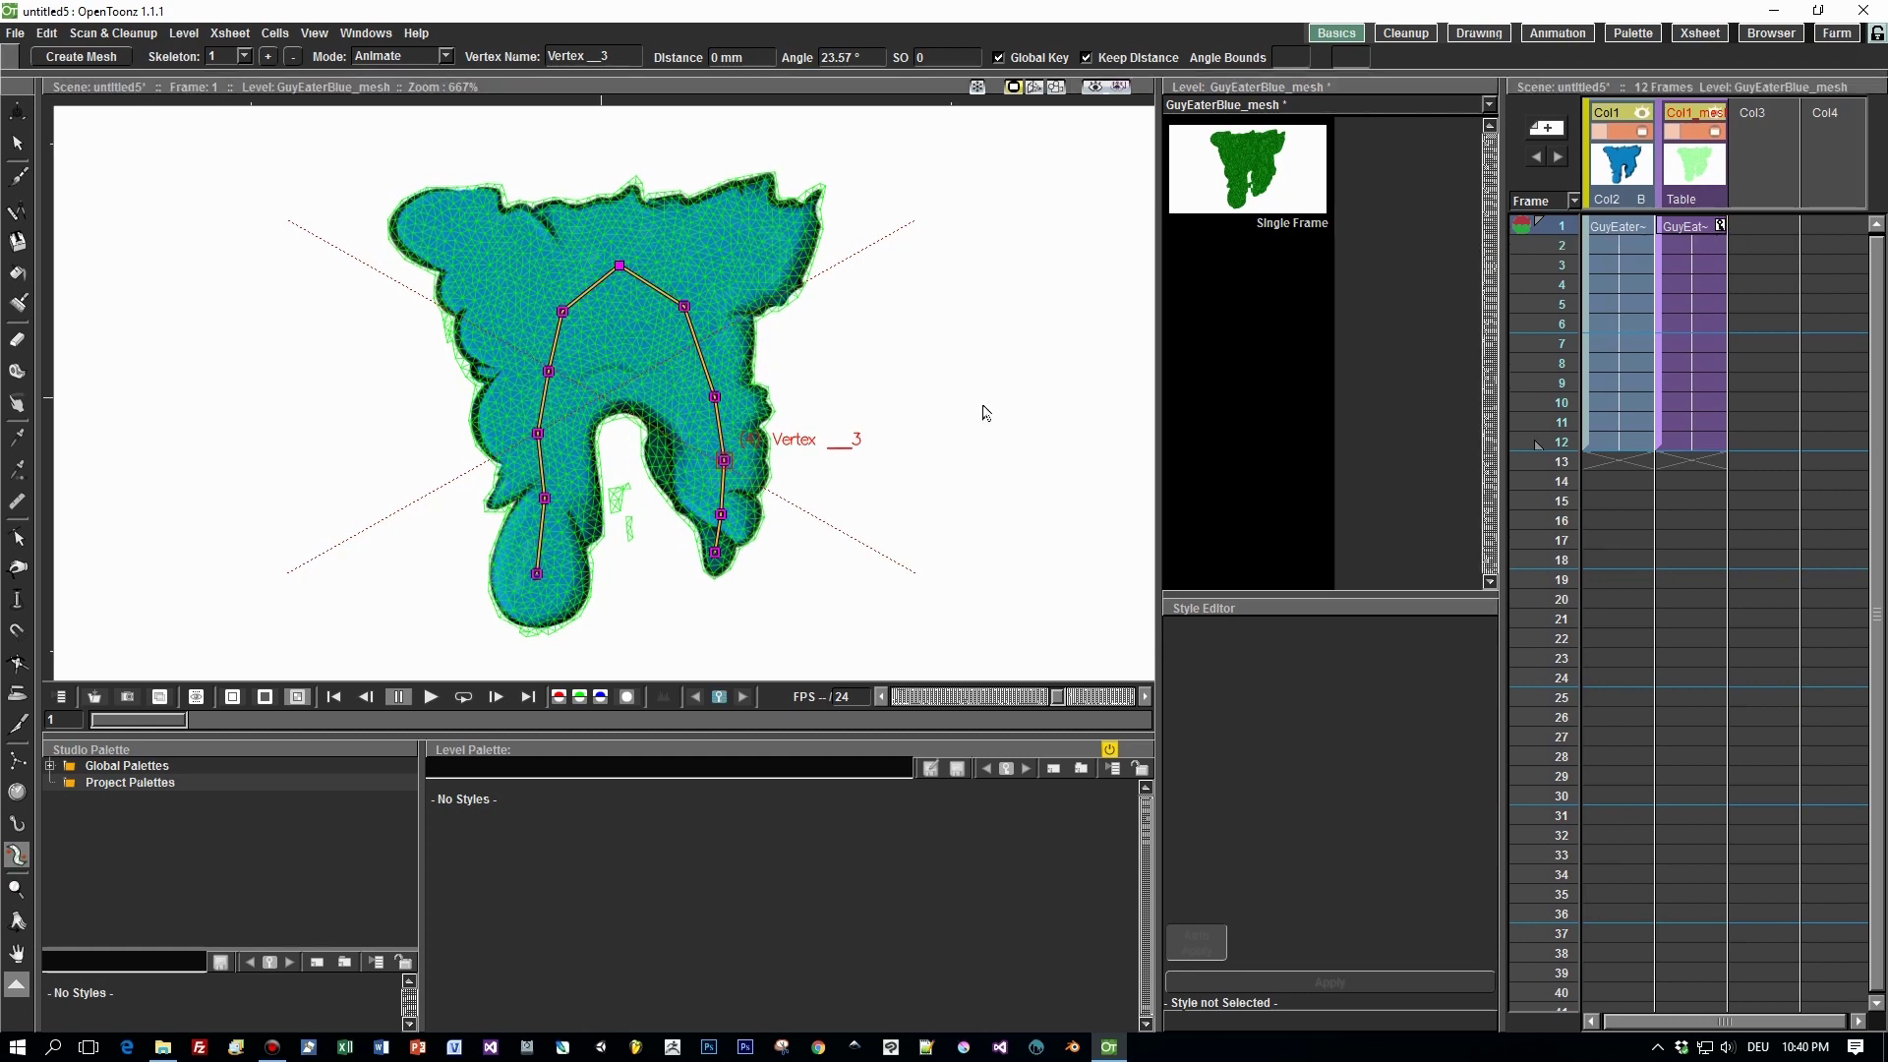
pyautogui.hotkey('ctrl', 'z')
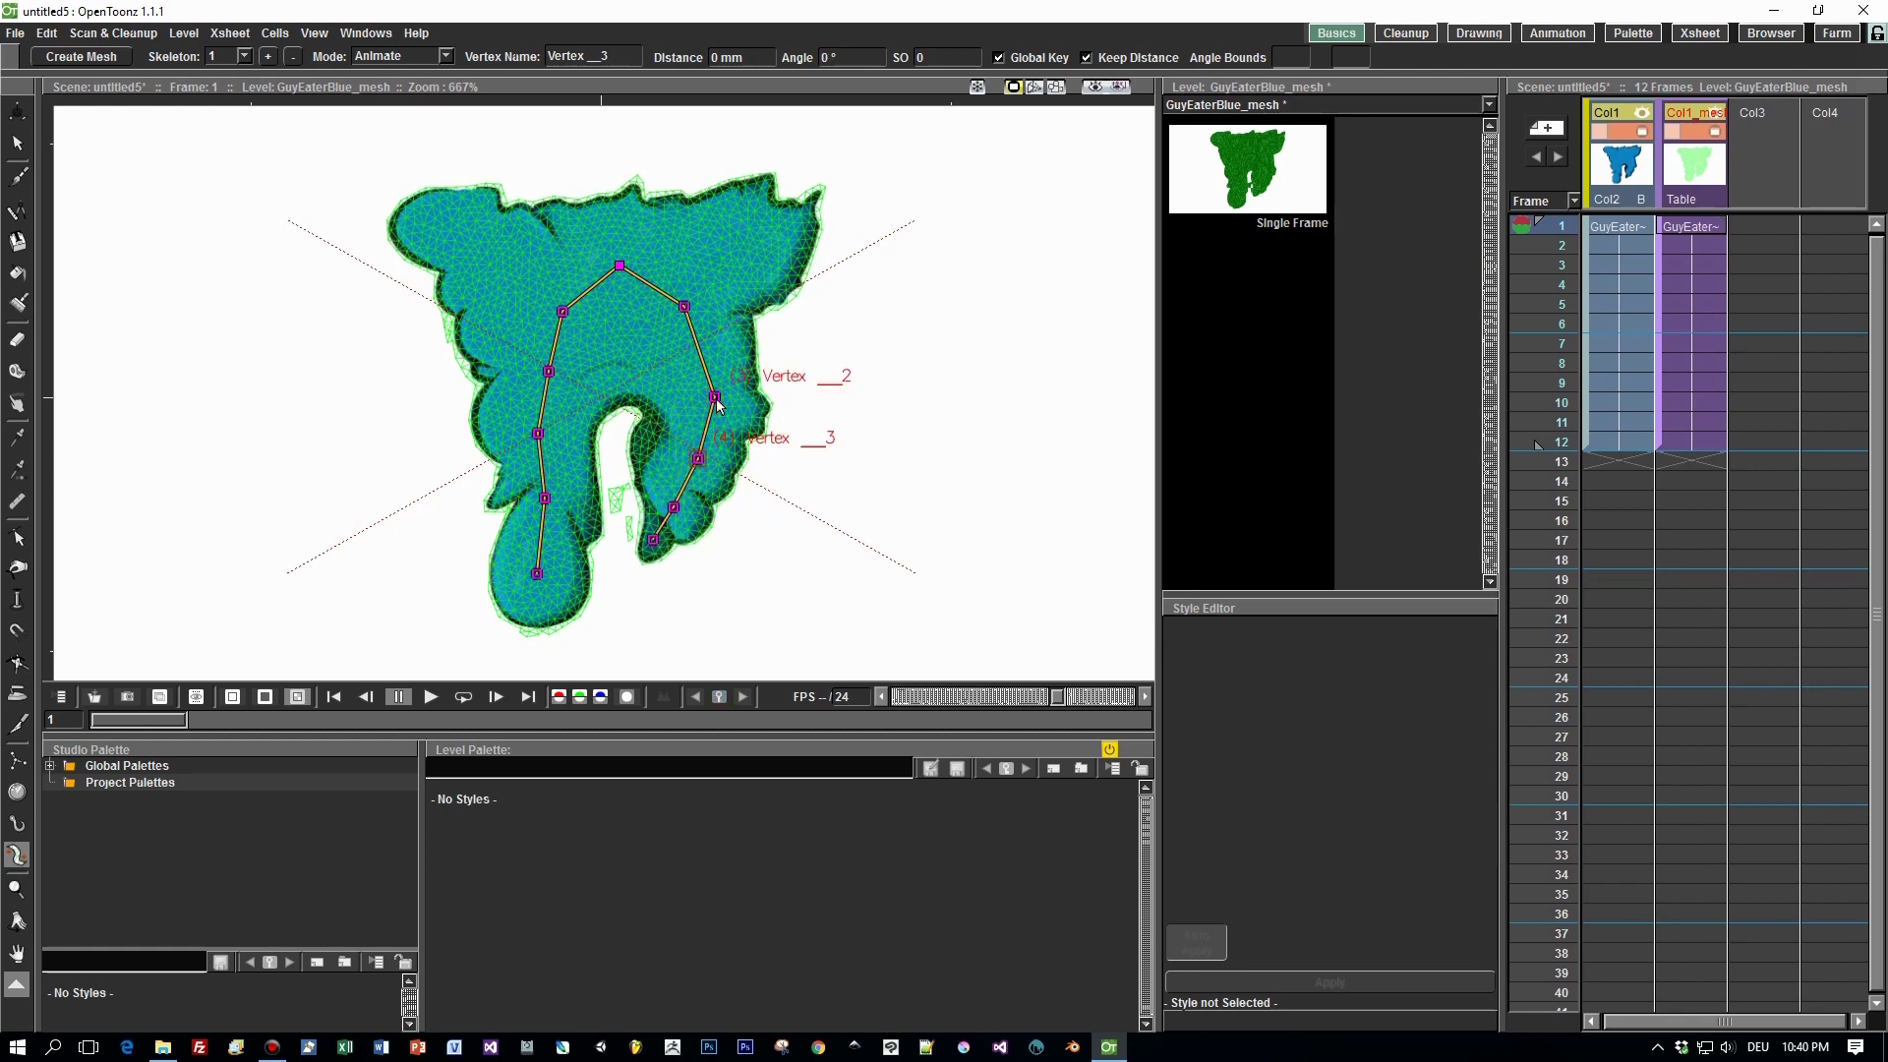
pyautogui.moveTo(717, 395); pyautogui.dragTo(720, 403)
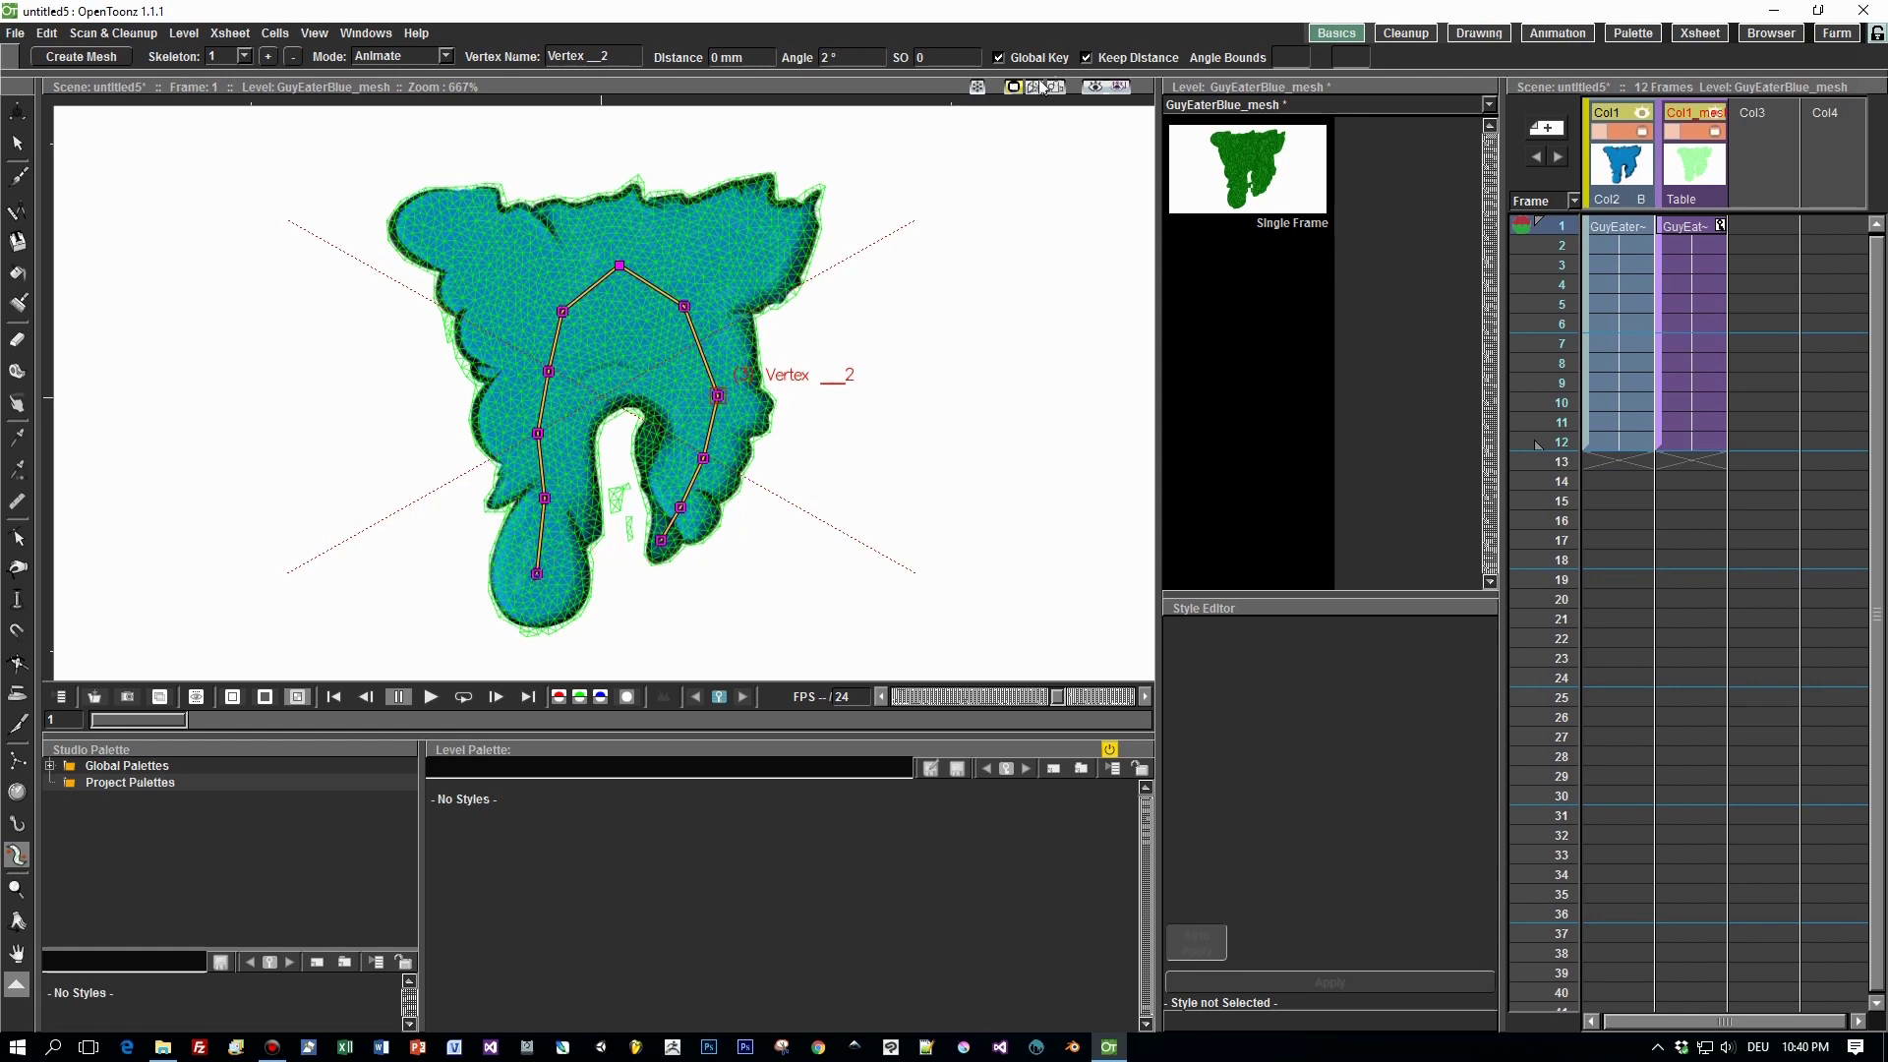
# Turn off Keep Distance and move the left foot's end vertex slightly inward on frame 1, to an angle of about 9°.
pyautogui.click(1086, 58)
pyautogui.moveTo(536, 573); pyautogui.dragTo(499, 658)
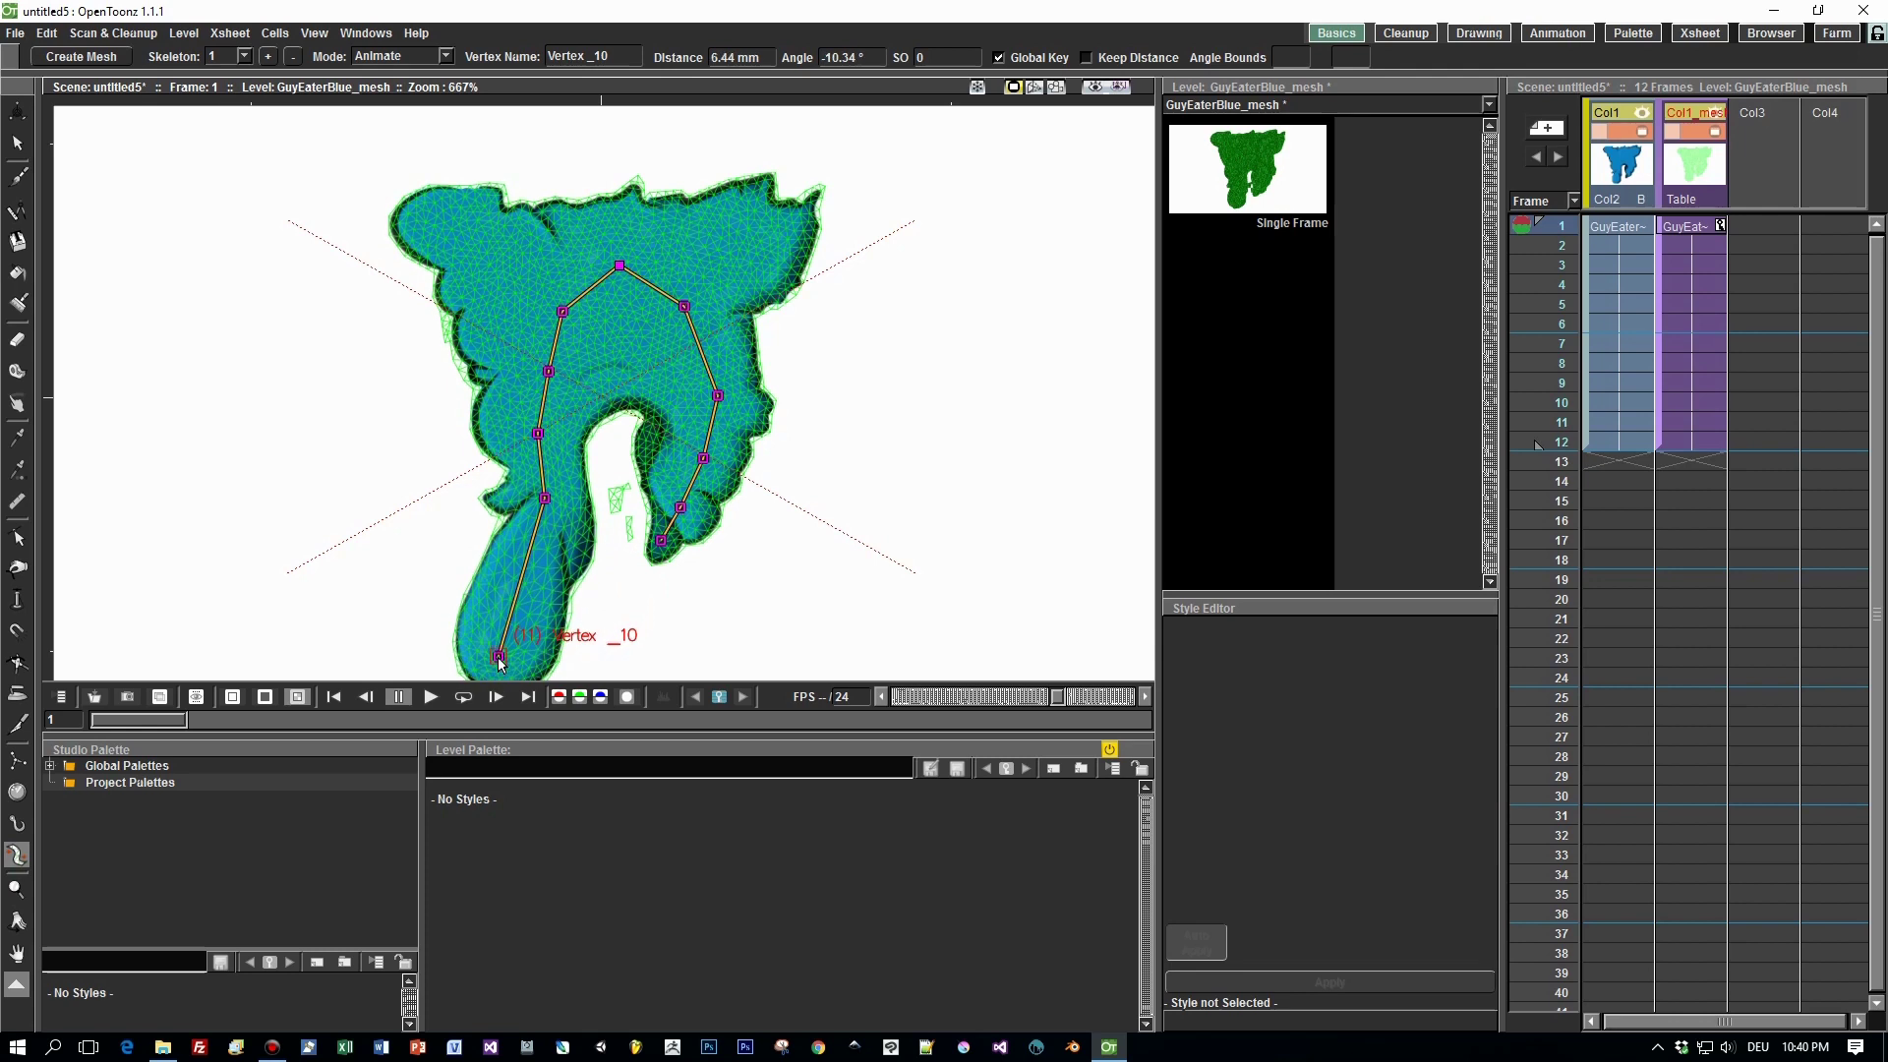
pyautogui.hotkey('ctrl', 'z')
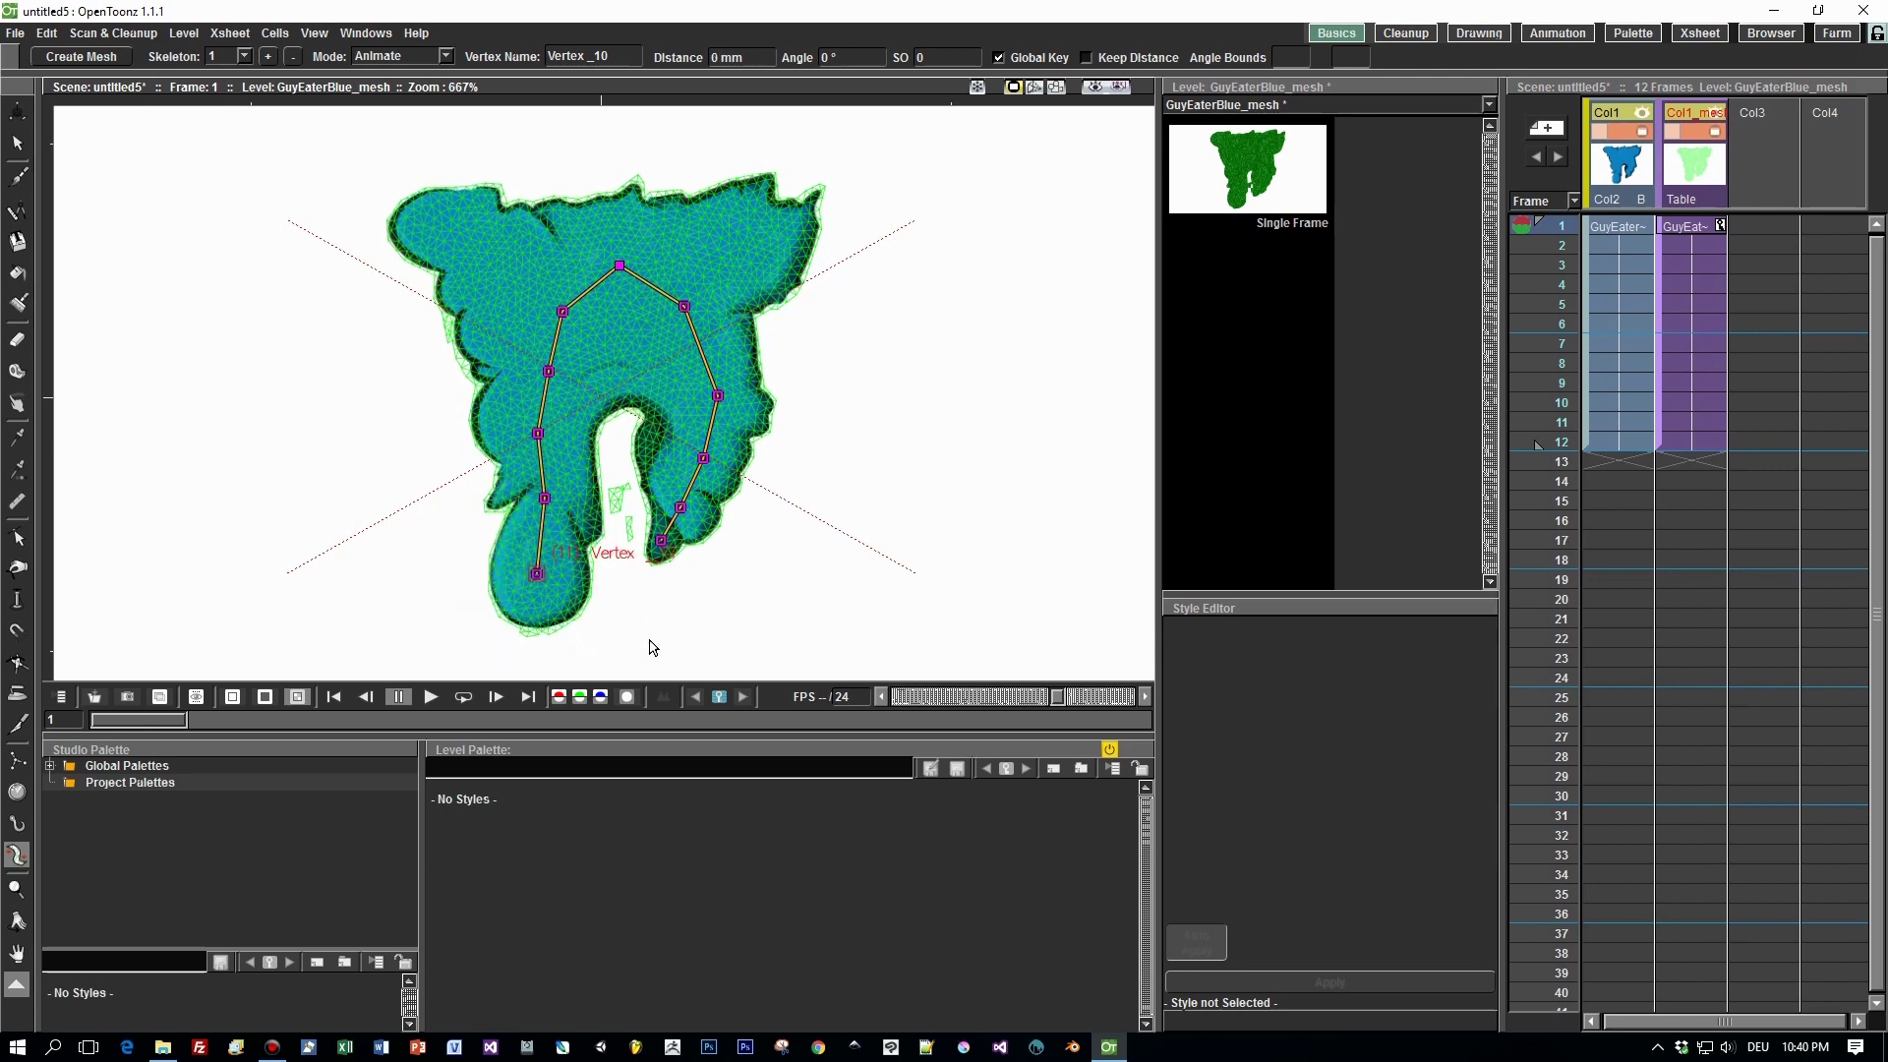
pyautogui.moveTo(539, 575); pyautogui.dragTo(551, 575)
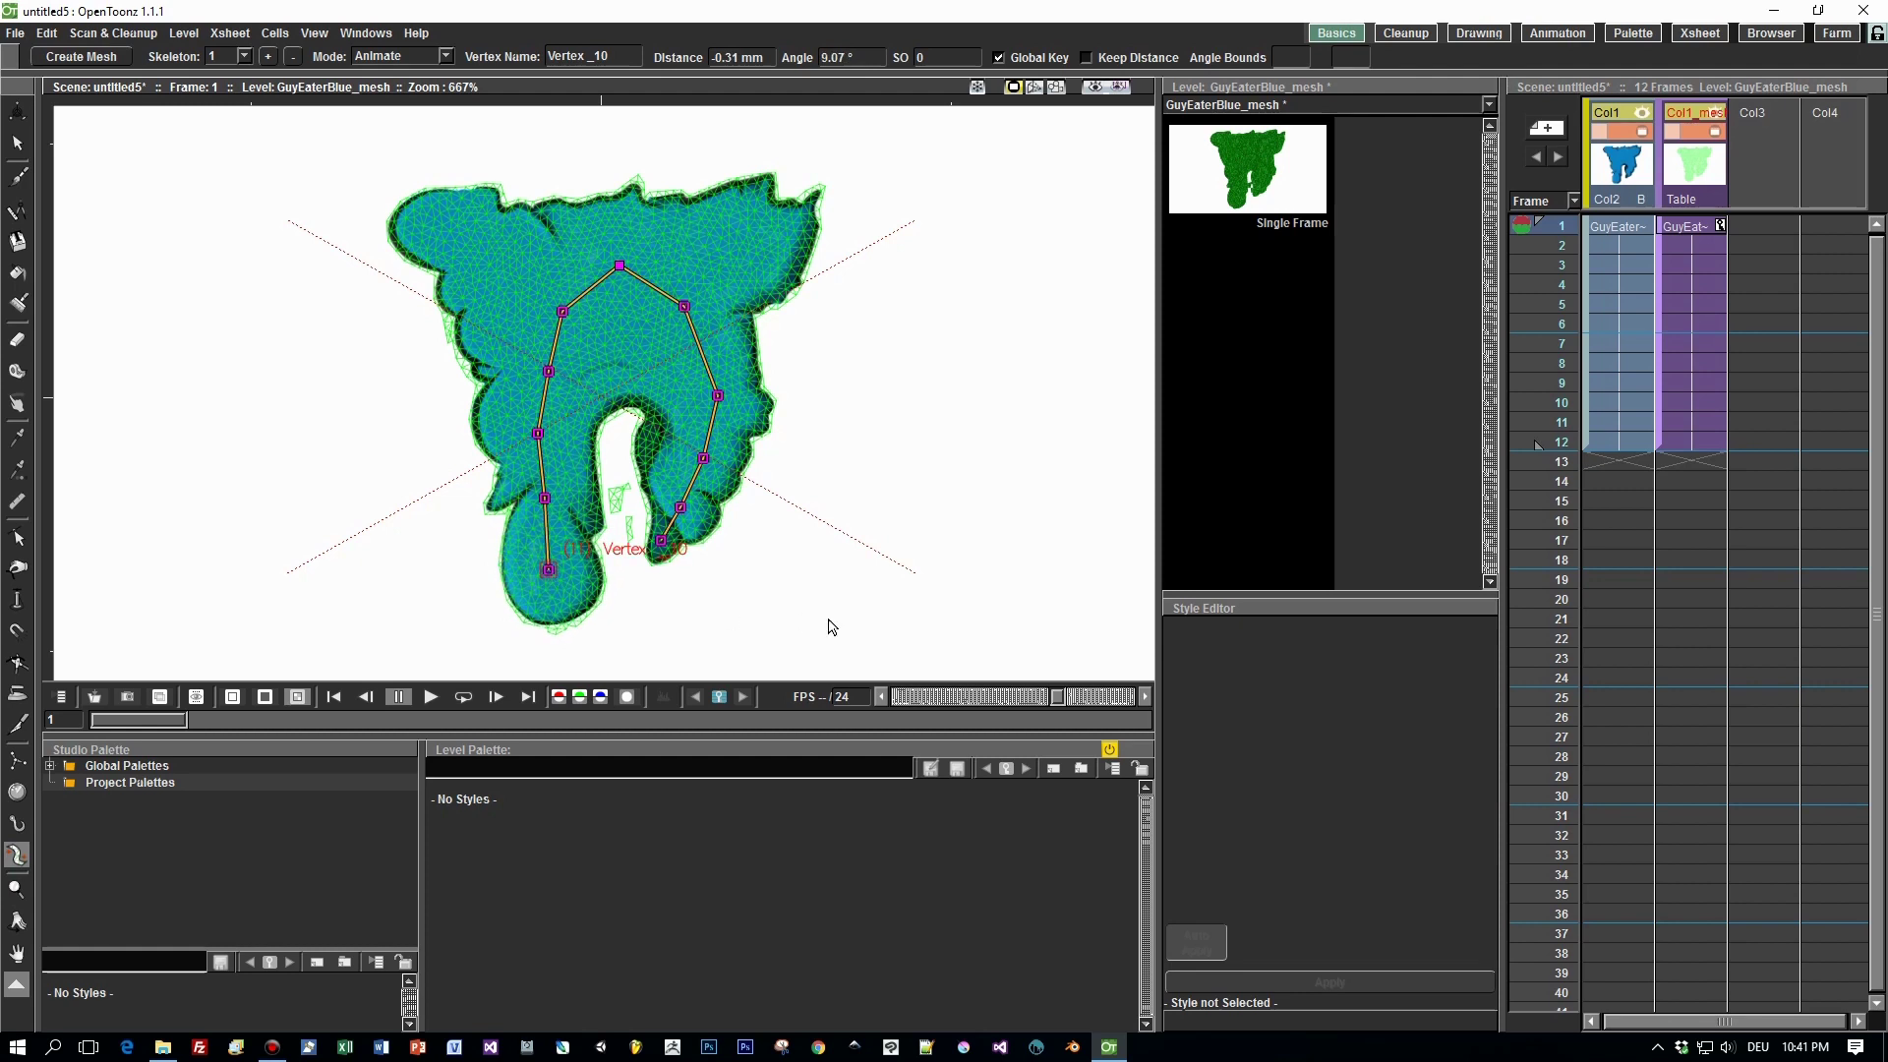
# On frame 8 of the mesh column, pose the skeleton with both legs spread outward by moving their vertices.
pyautogui.click(1699, 361)
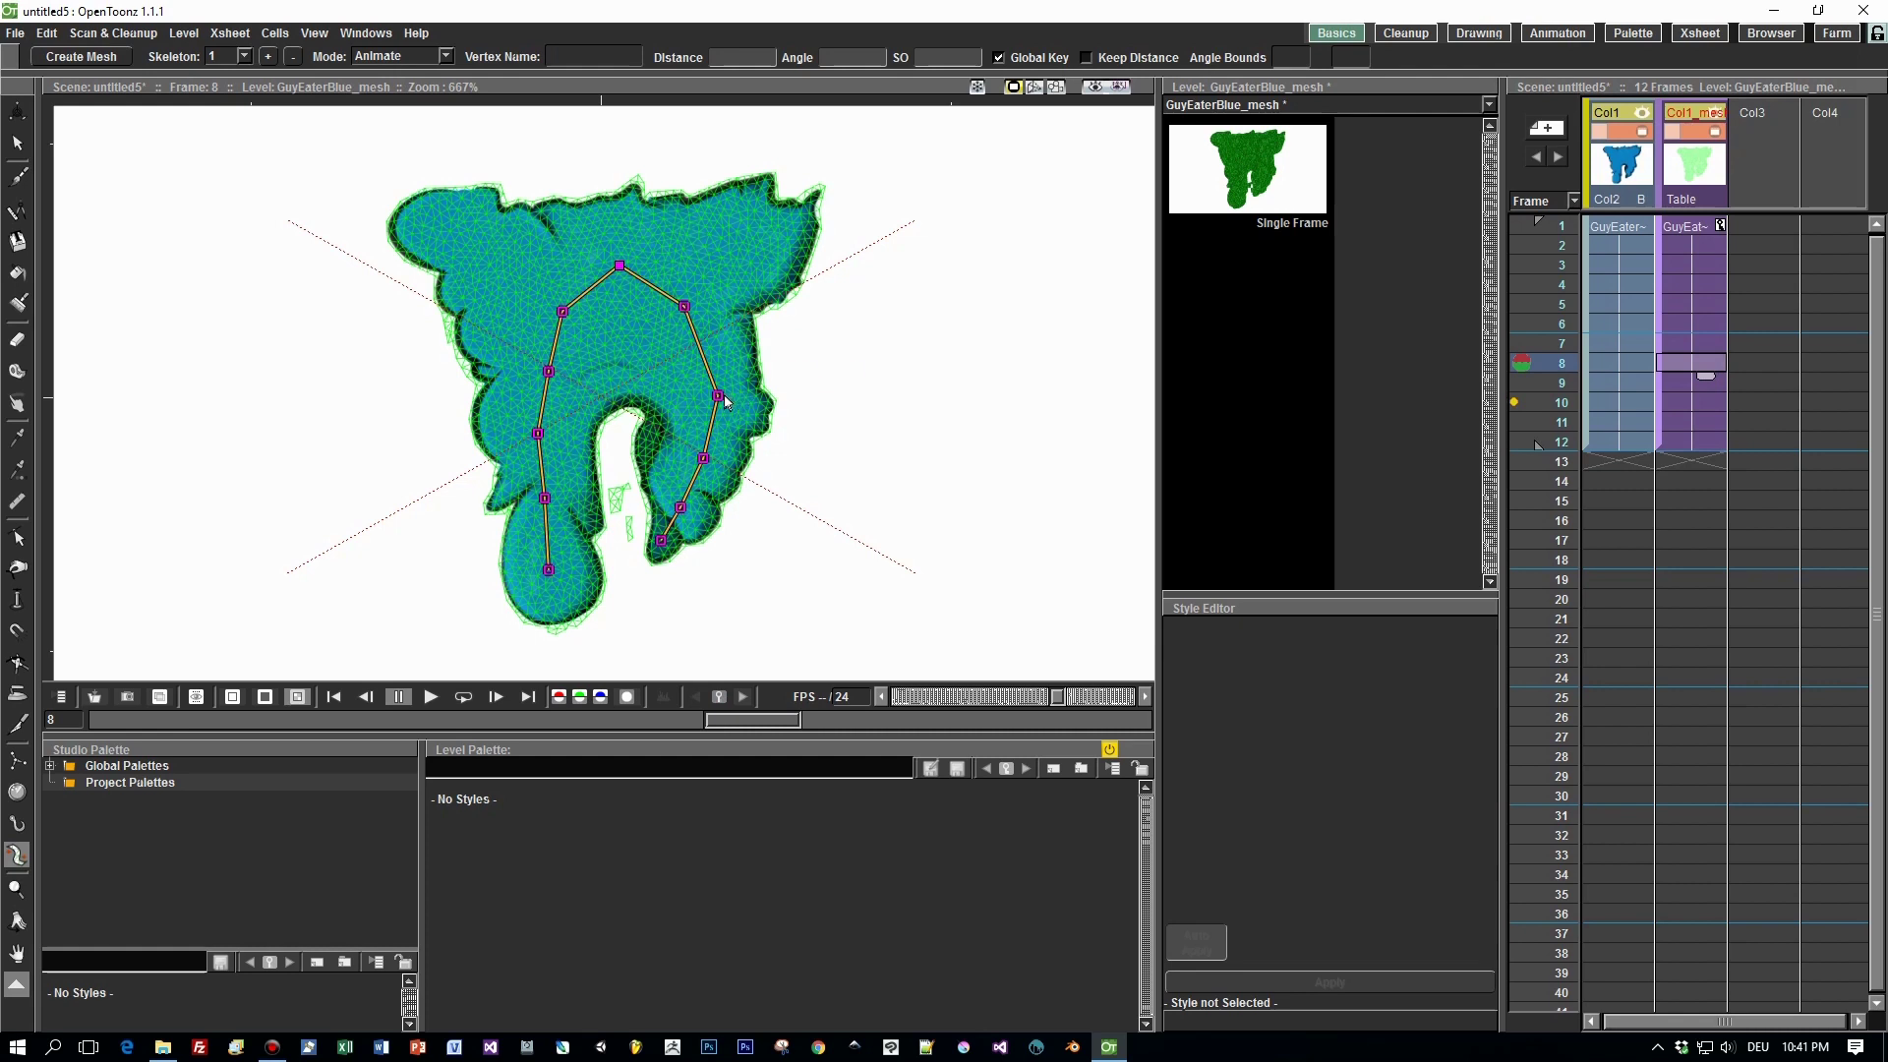
pyautogui.moveTo(722, 399); pyautogui.dragTo(750, 381)
pyautogui.moveTo(538, 434); pyautogui.dragTo(513, 414)
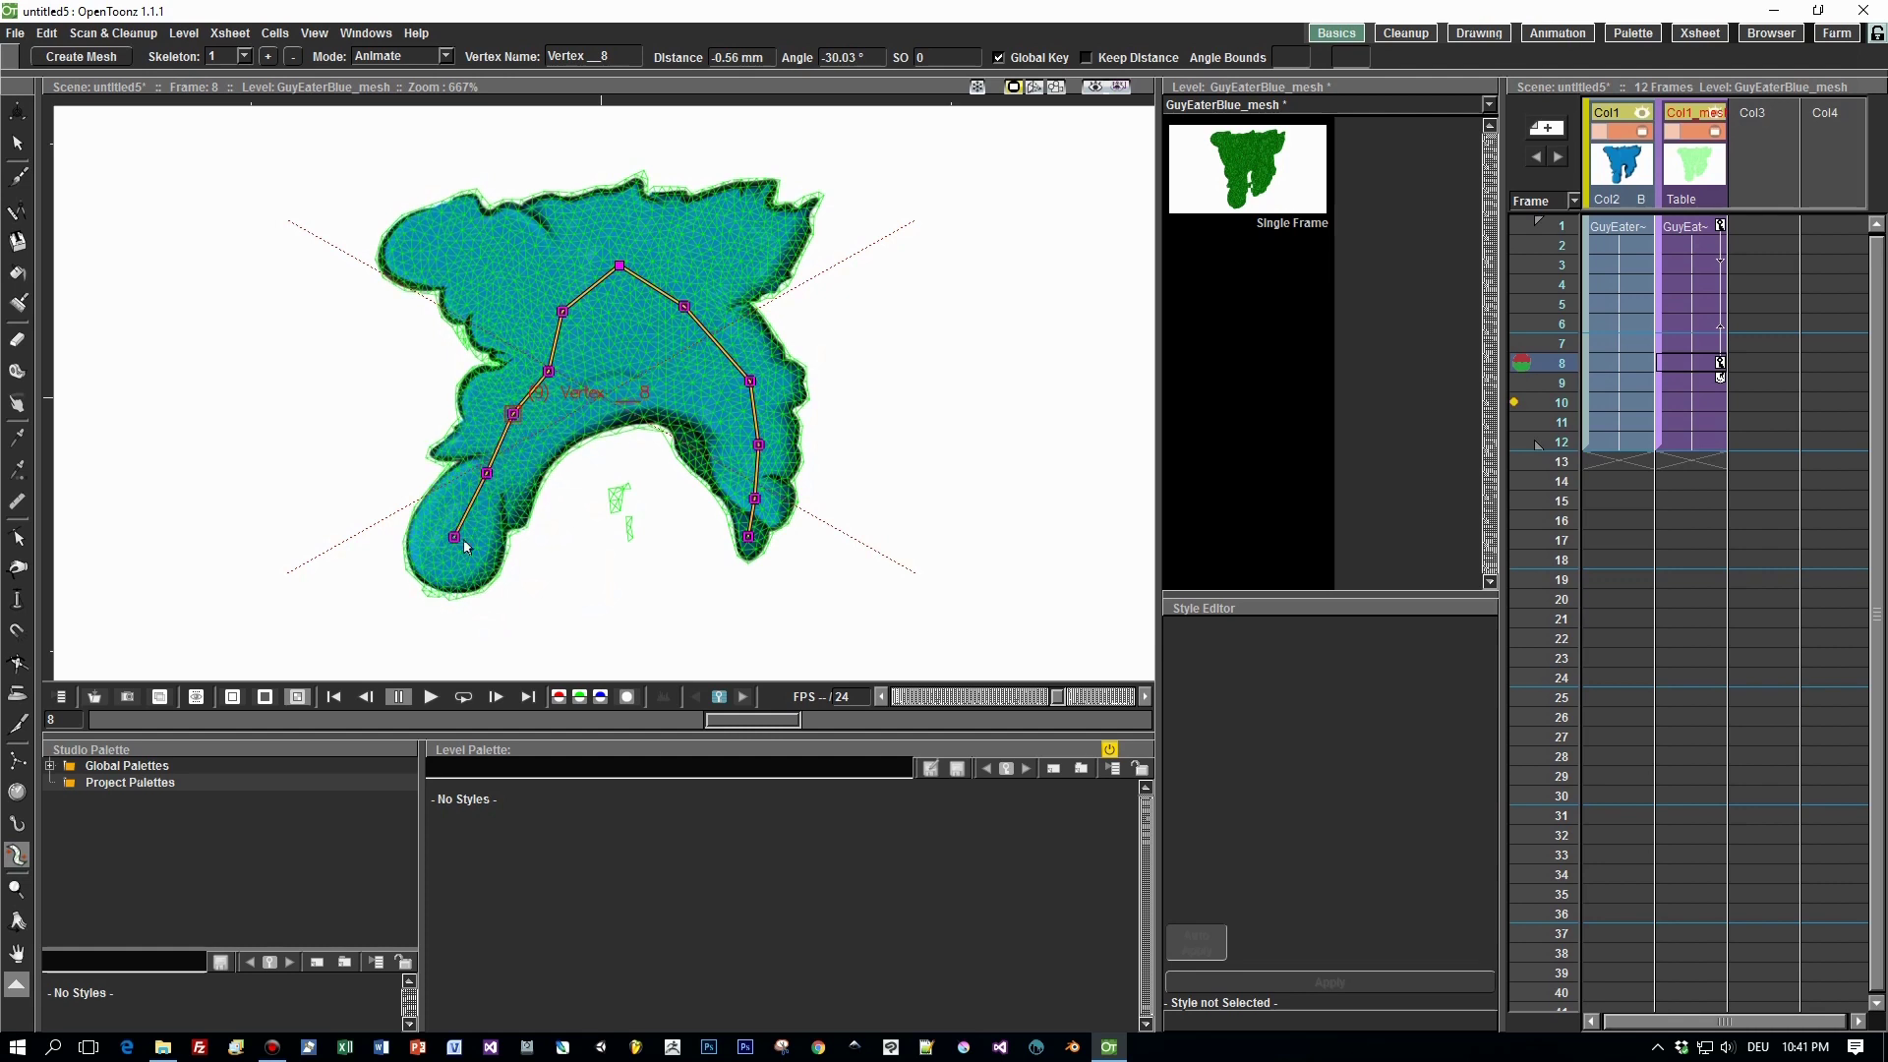
pyautogui.moveTo(456, 538); pyautogui.dragTo(468, 536)
pyautogui.moveTo(760, 447); pyautogui.dragTo(783, 454)
pyautogui.moveTo(802, 543); pyautogui.dragTo(805, 536)
pyautogui.moveTo(554, 372); pyautogui.dragTo(541, 374)
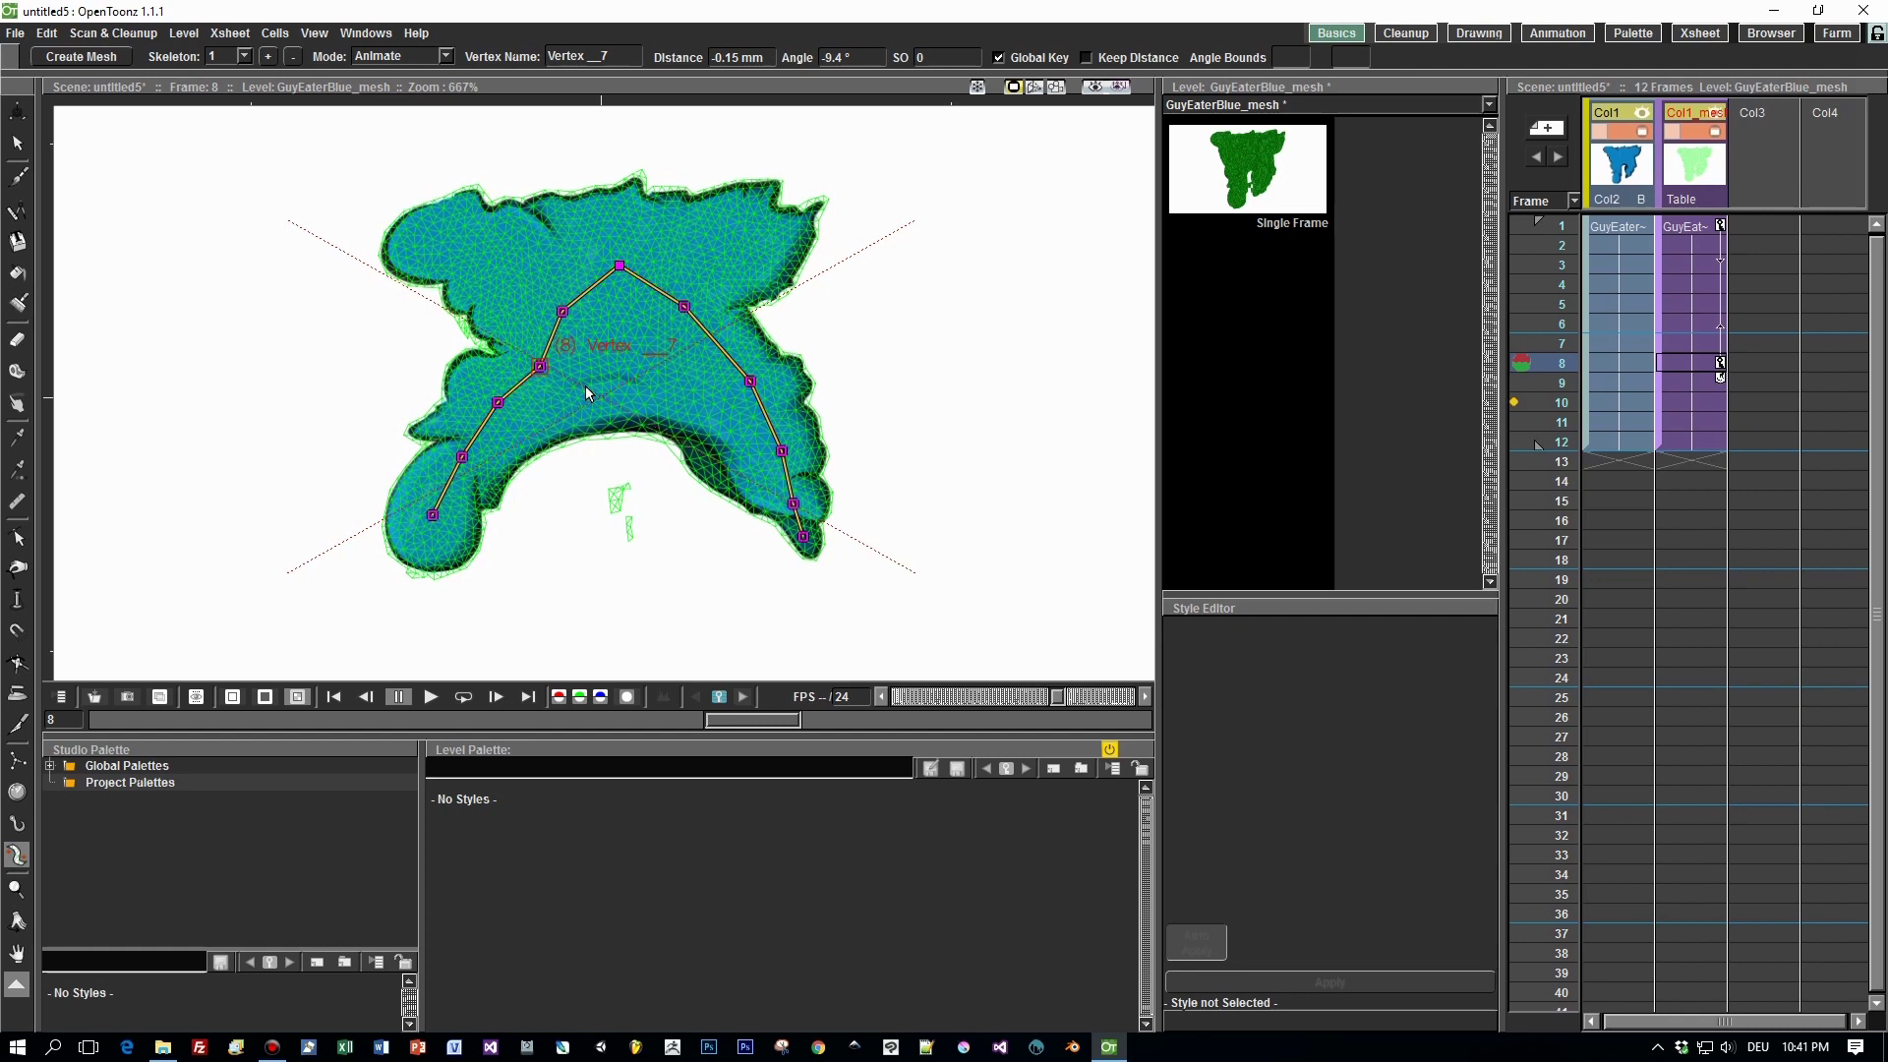
# On frame 8, move the left foot's end vertex outward to about 1.5° and the right leg's Vertex ___3 outward to about 27°.
pyautogui.moveTo(433, 516); pyautogui.dragTo(413, 510)
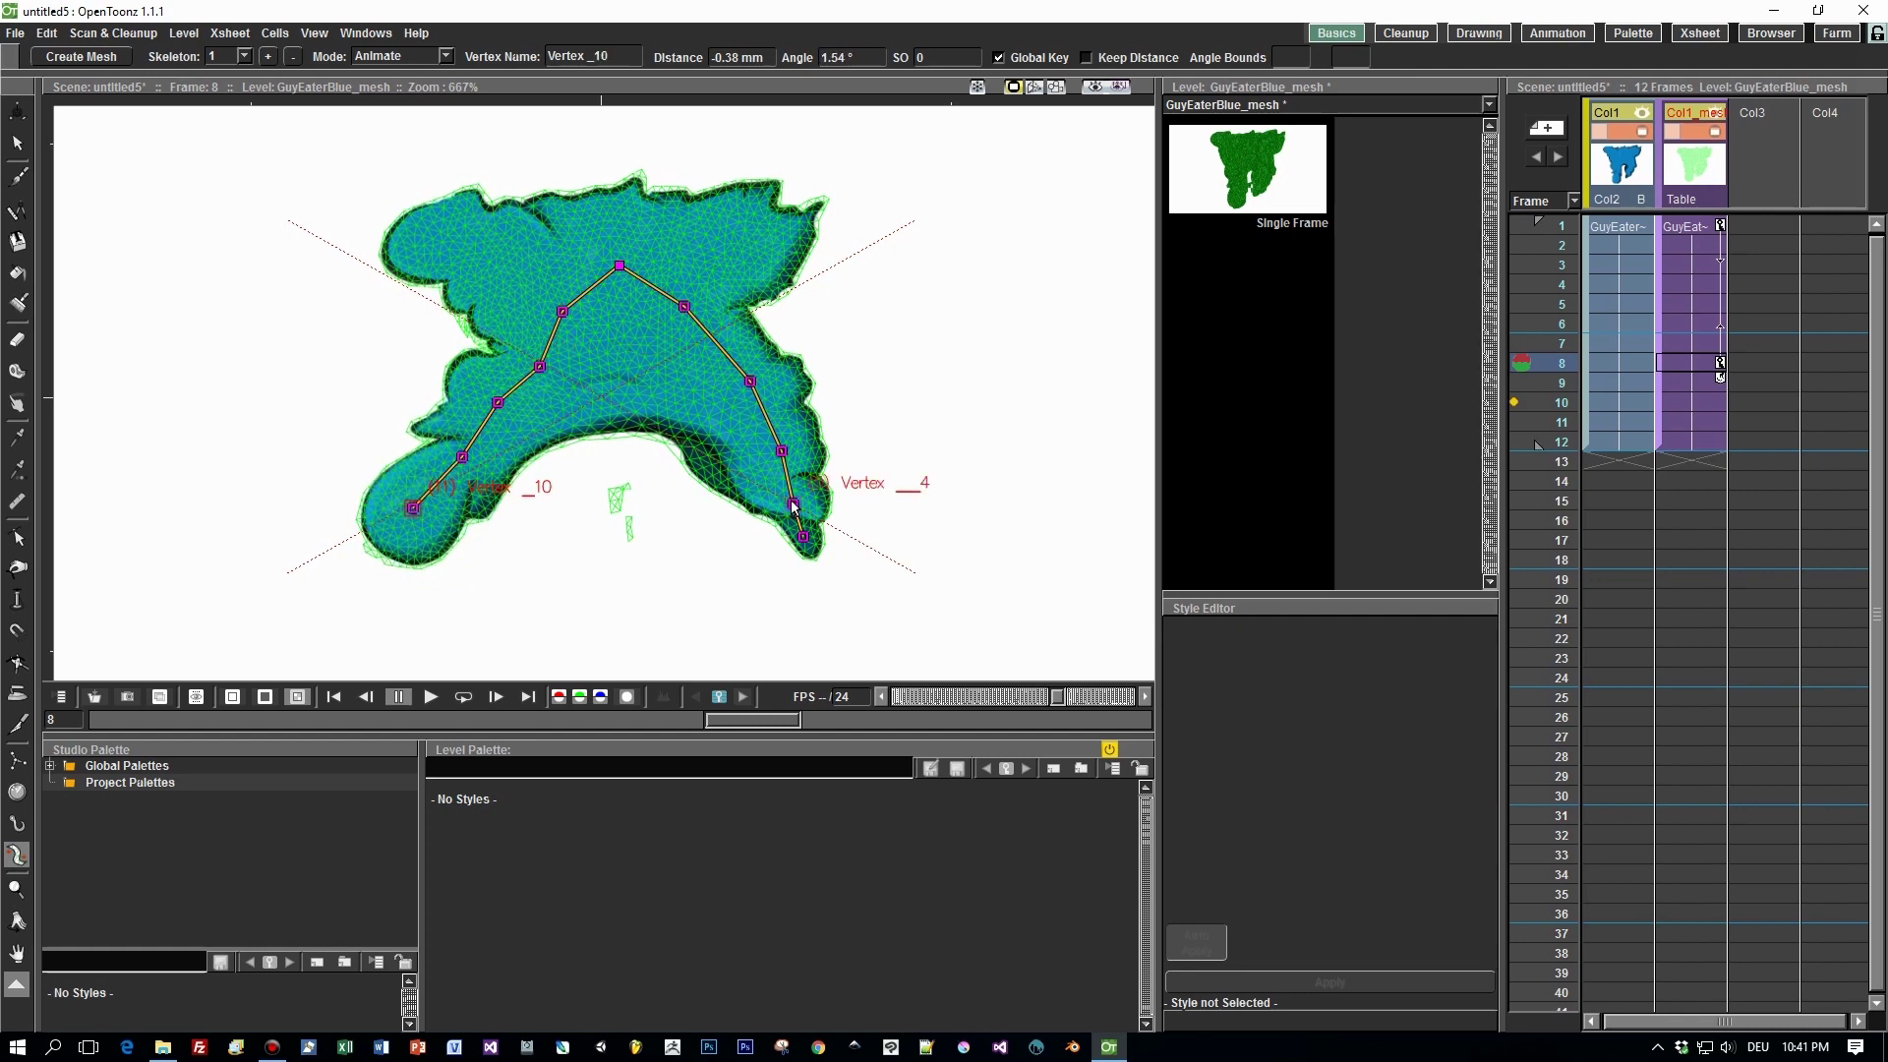
pyautogui.moveTo(782, 451); pyautogui.dragTo(796, 451)
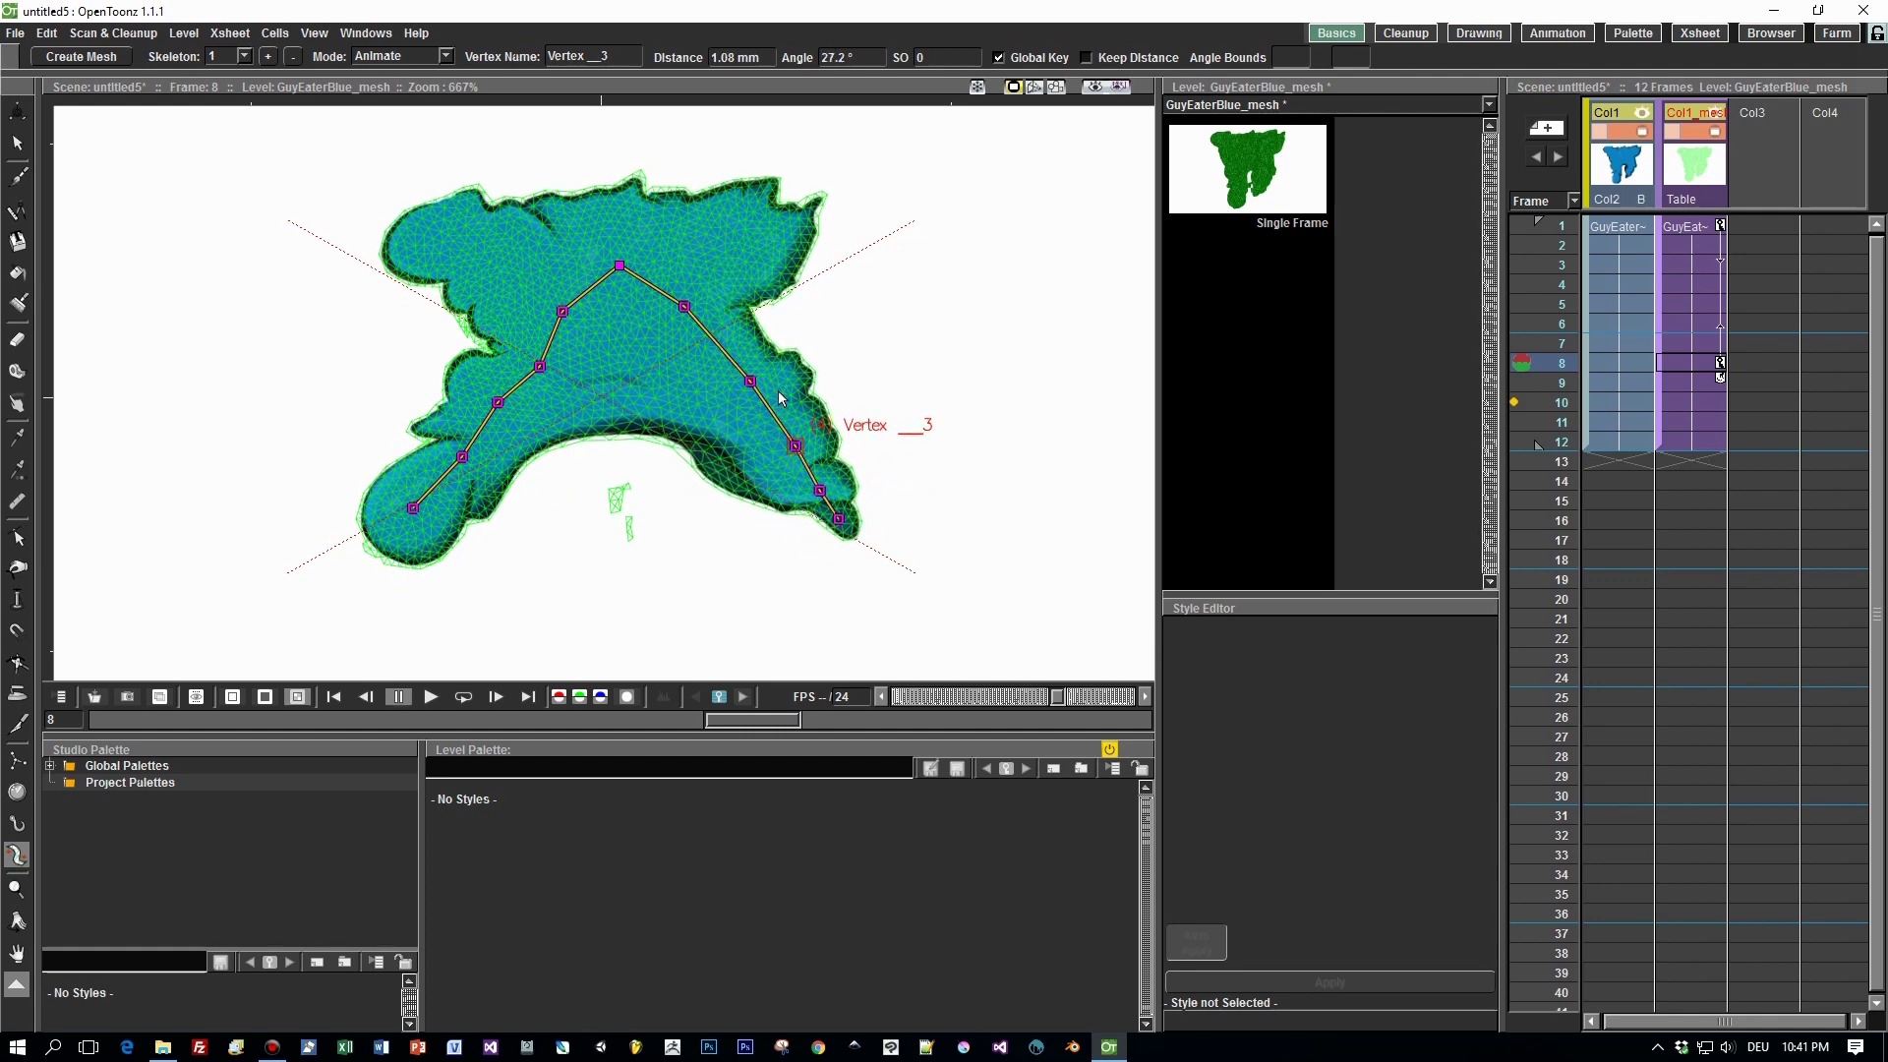
pyautogui.moveTo(1552, 226); pyautogui.dragTo(1540, 365)
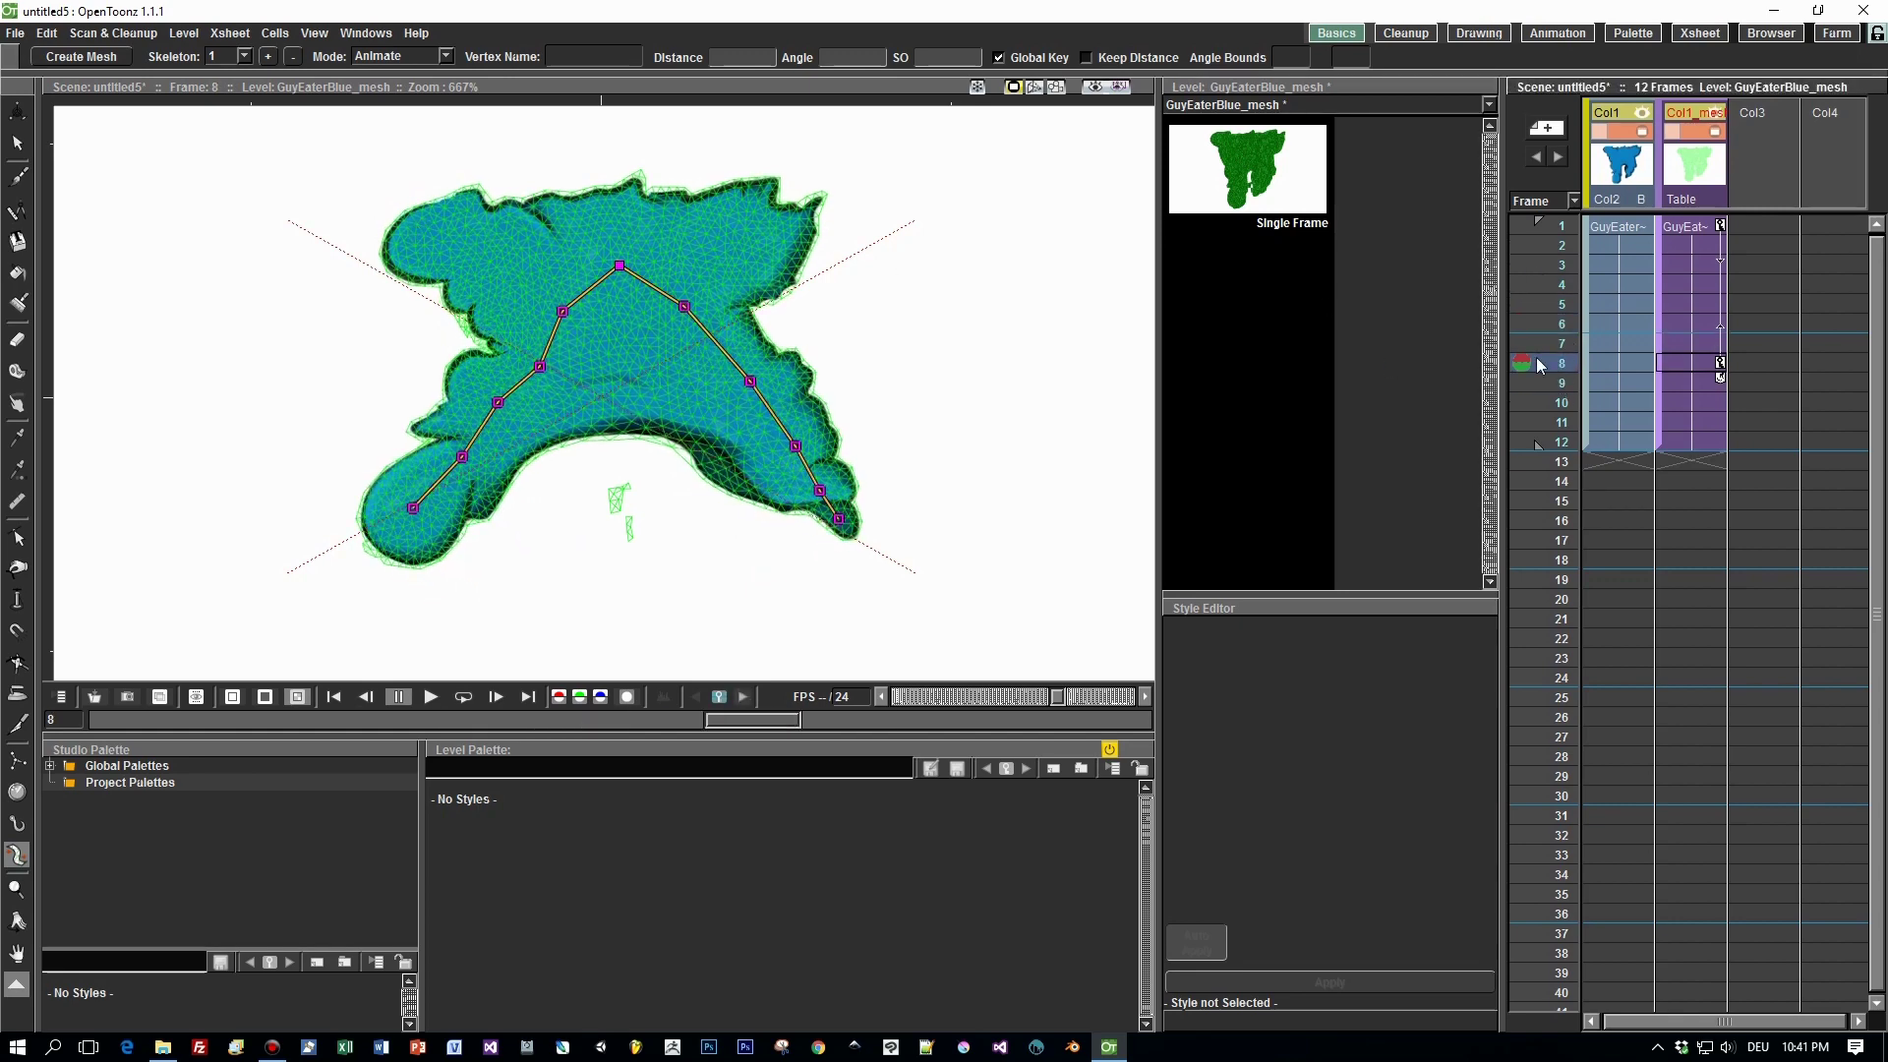
# On frame 1, use Paint Rigid with the Rigid type and thickness 11.07 to paint the mesh's upper edge and the left bulge.
pyautogui.click(1708, 229)
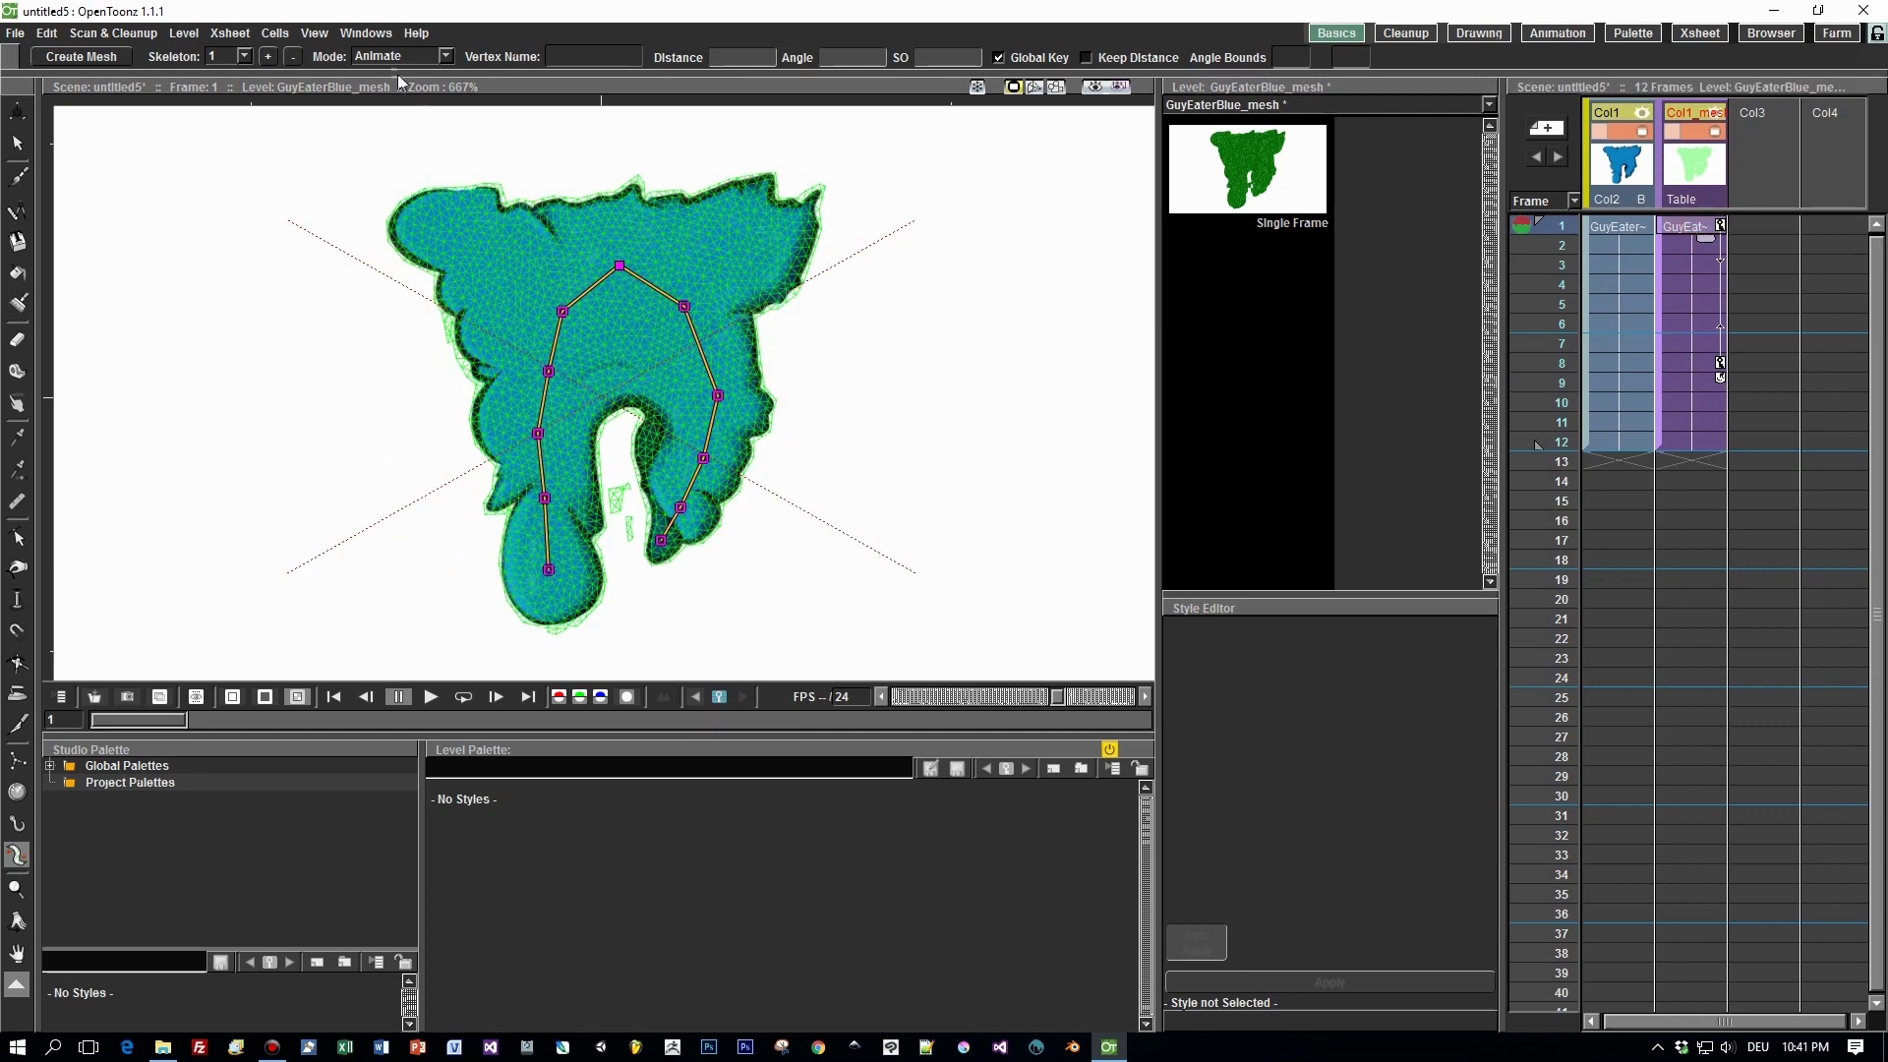
pyautogui.click(446, 56)
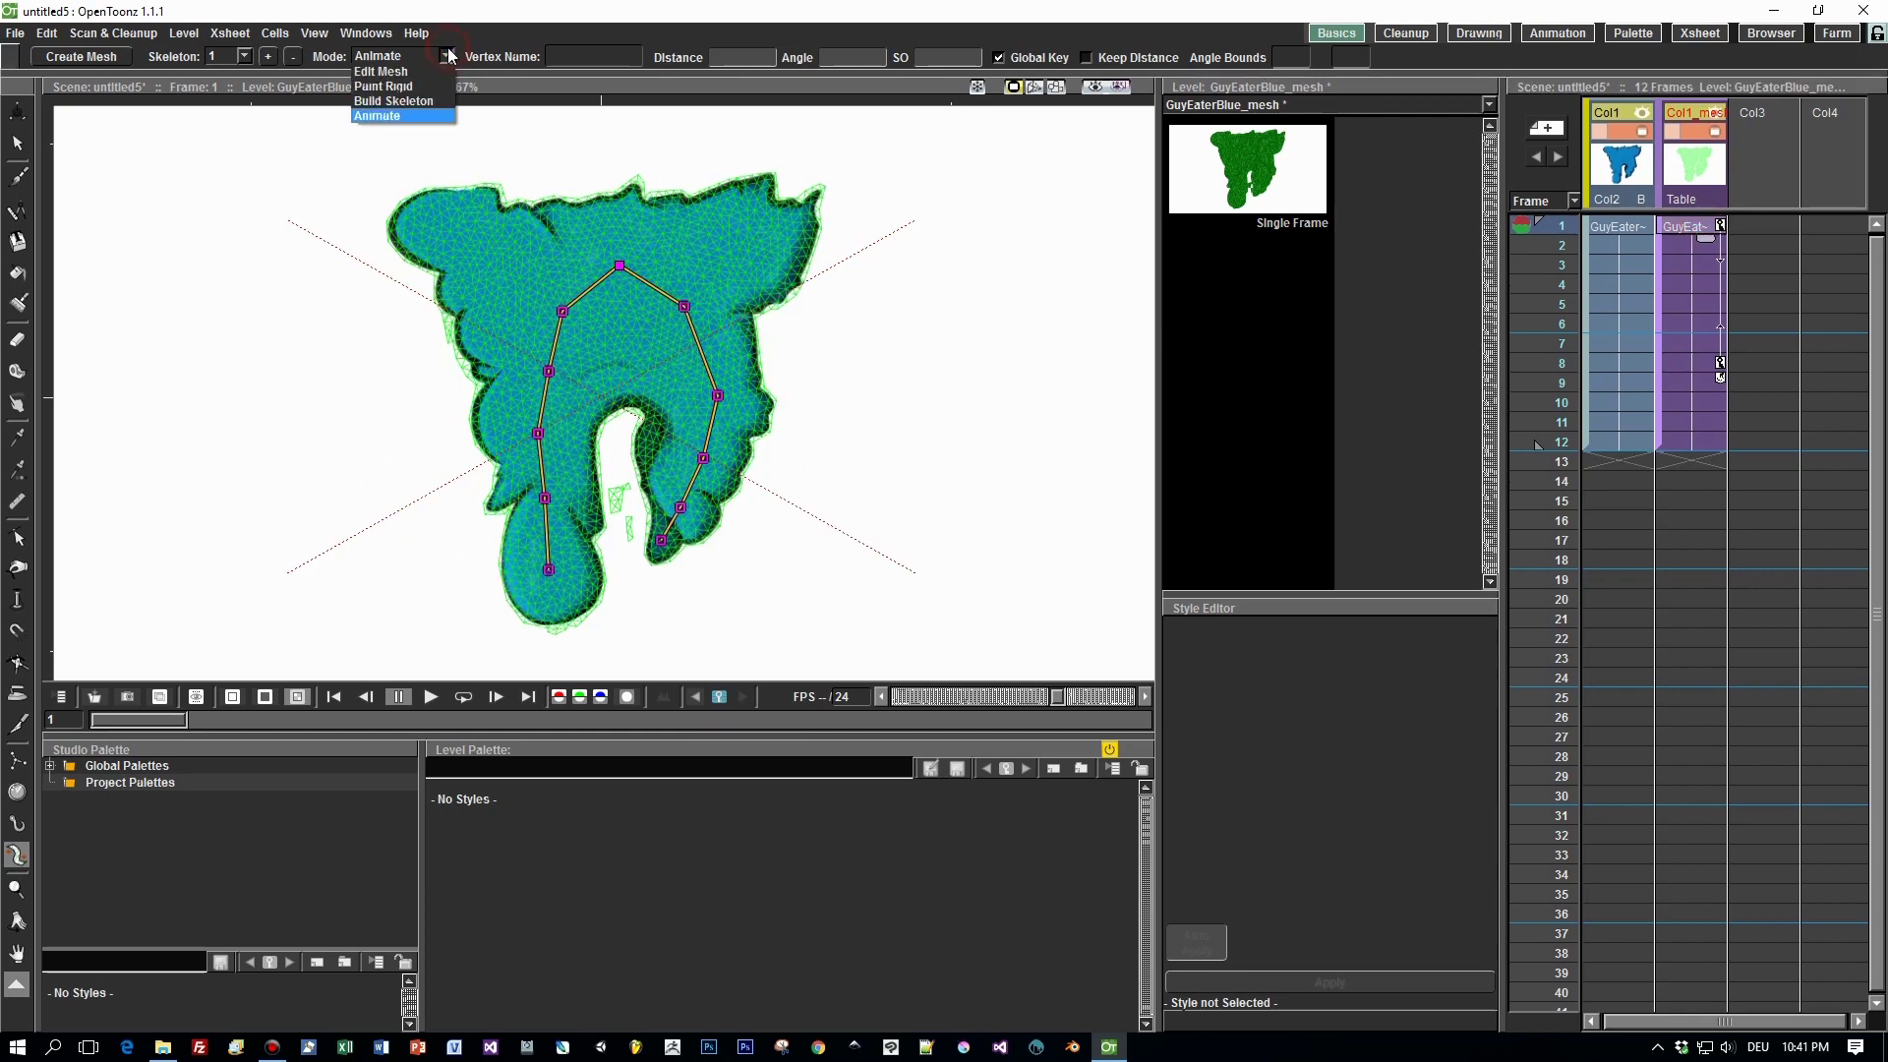
pyautogui.click(398, 86)
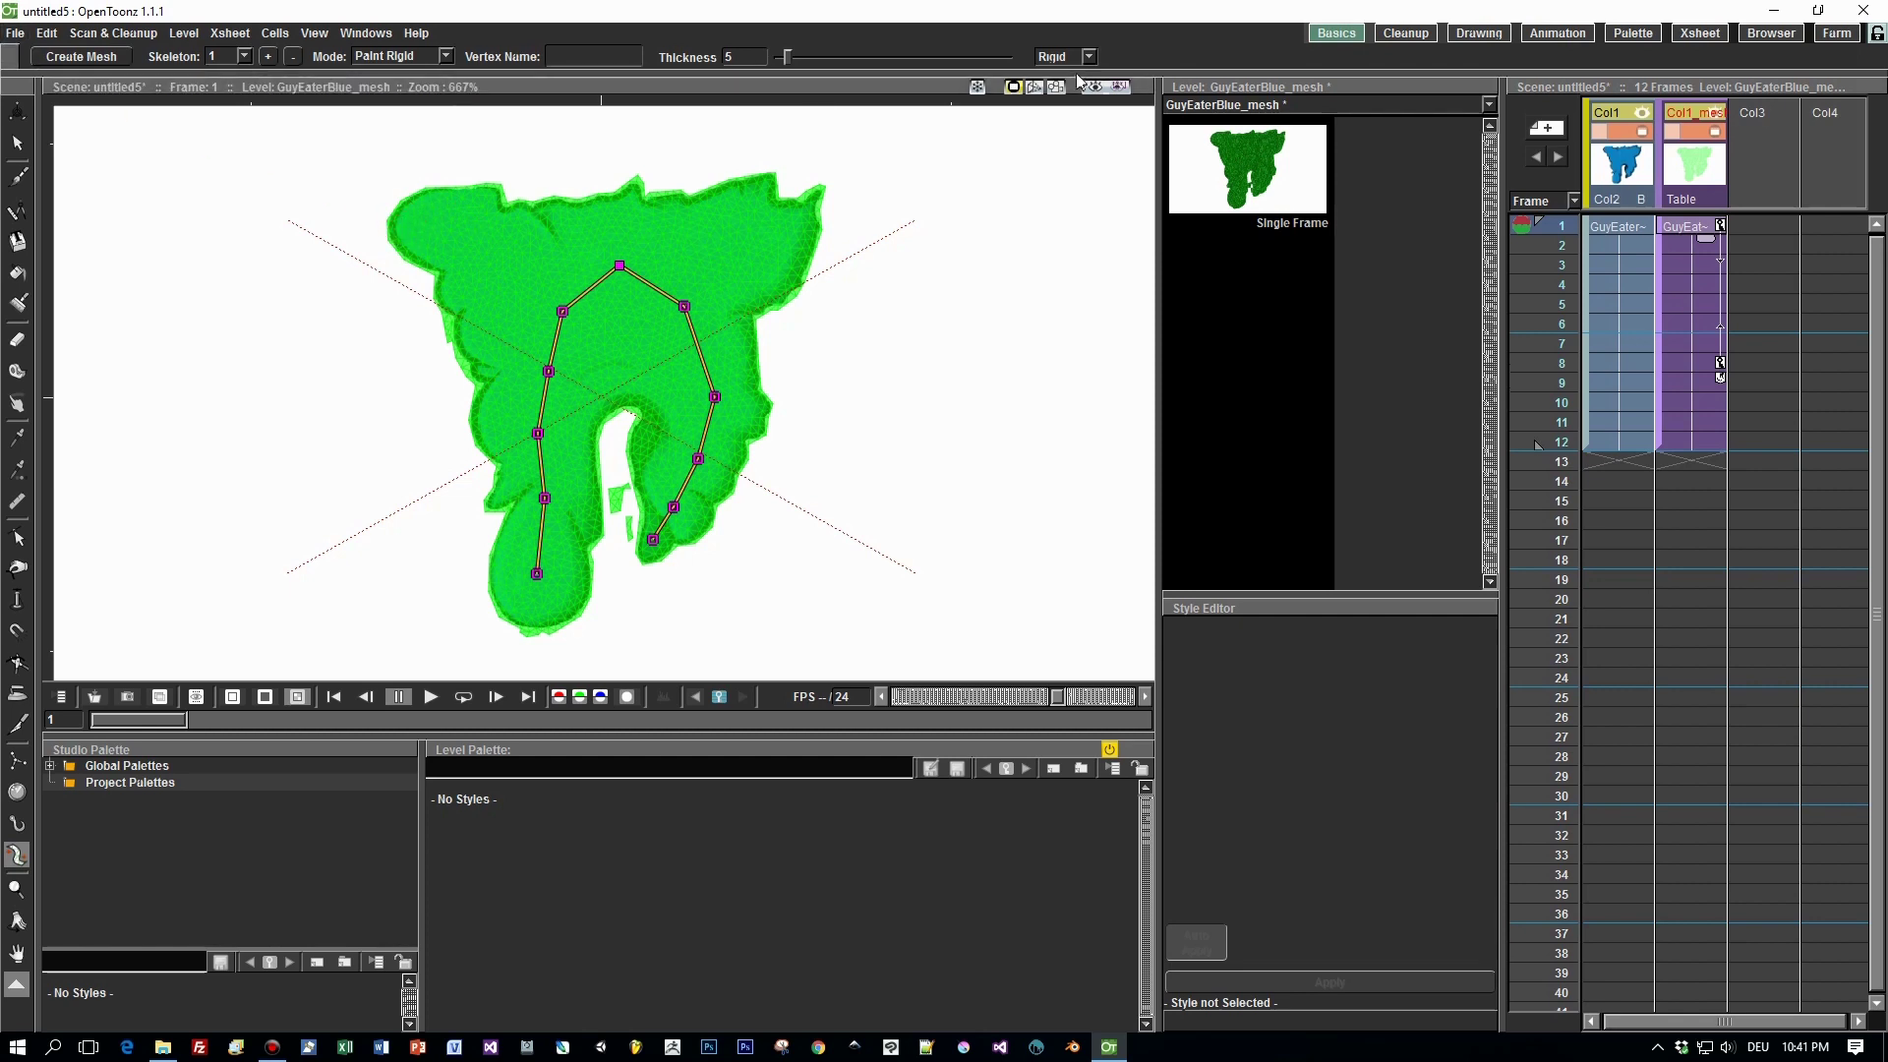
pyautogui.moveTo(794, 57); pyautogui.dragTo(809, 58)
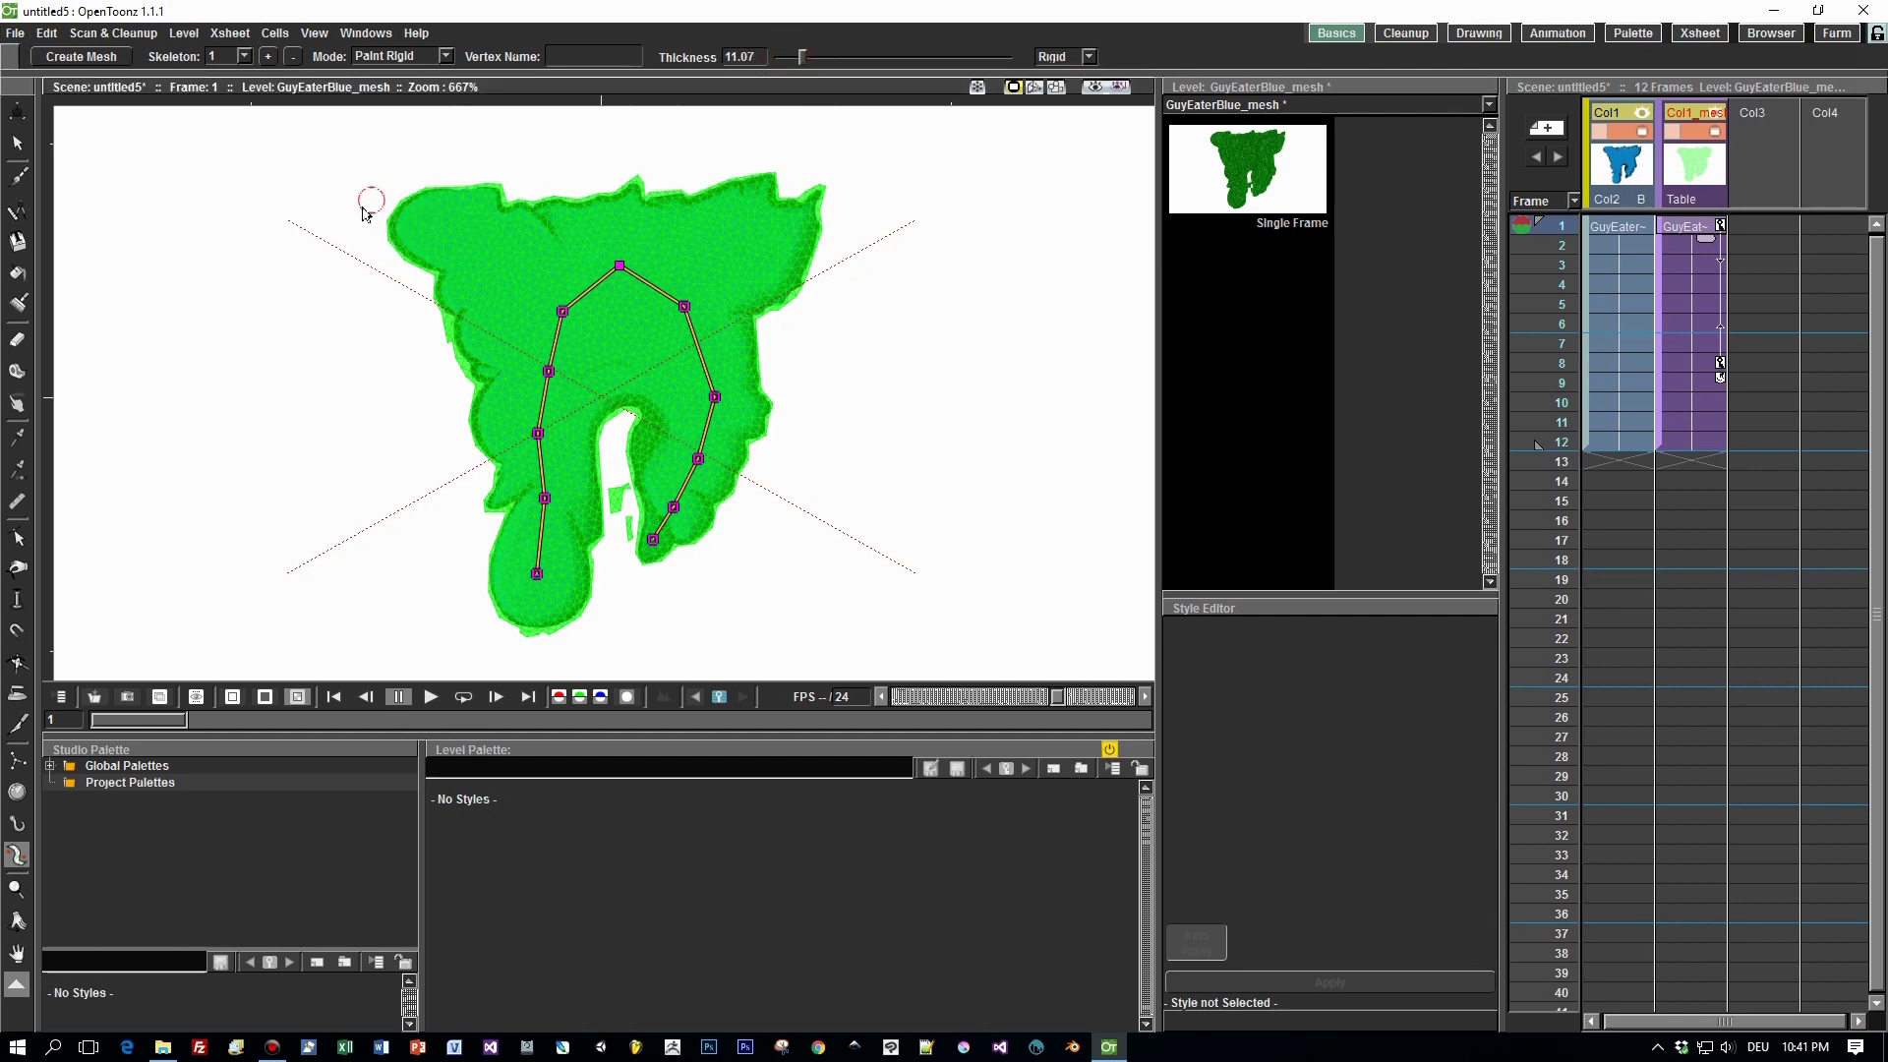
pyautogui.moveTo(384, 234)
pyautogui.mouseDown()
pyautogui.moveTo(409, 192)
pyautogui.moveTo(497, 179)
pyautogui.moveTo(445, 187)
pyautogui.moveTo(391, 236)
pyautogui.moveTo(394, 263)
pyautogui.moveTo(417, 209)
pyautogui.mouseUp()
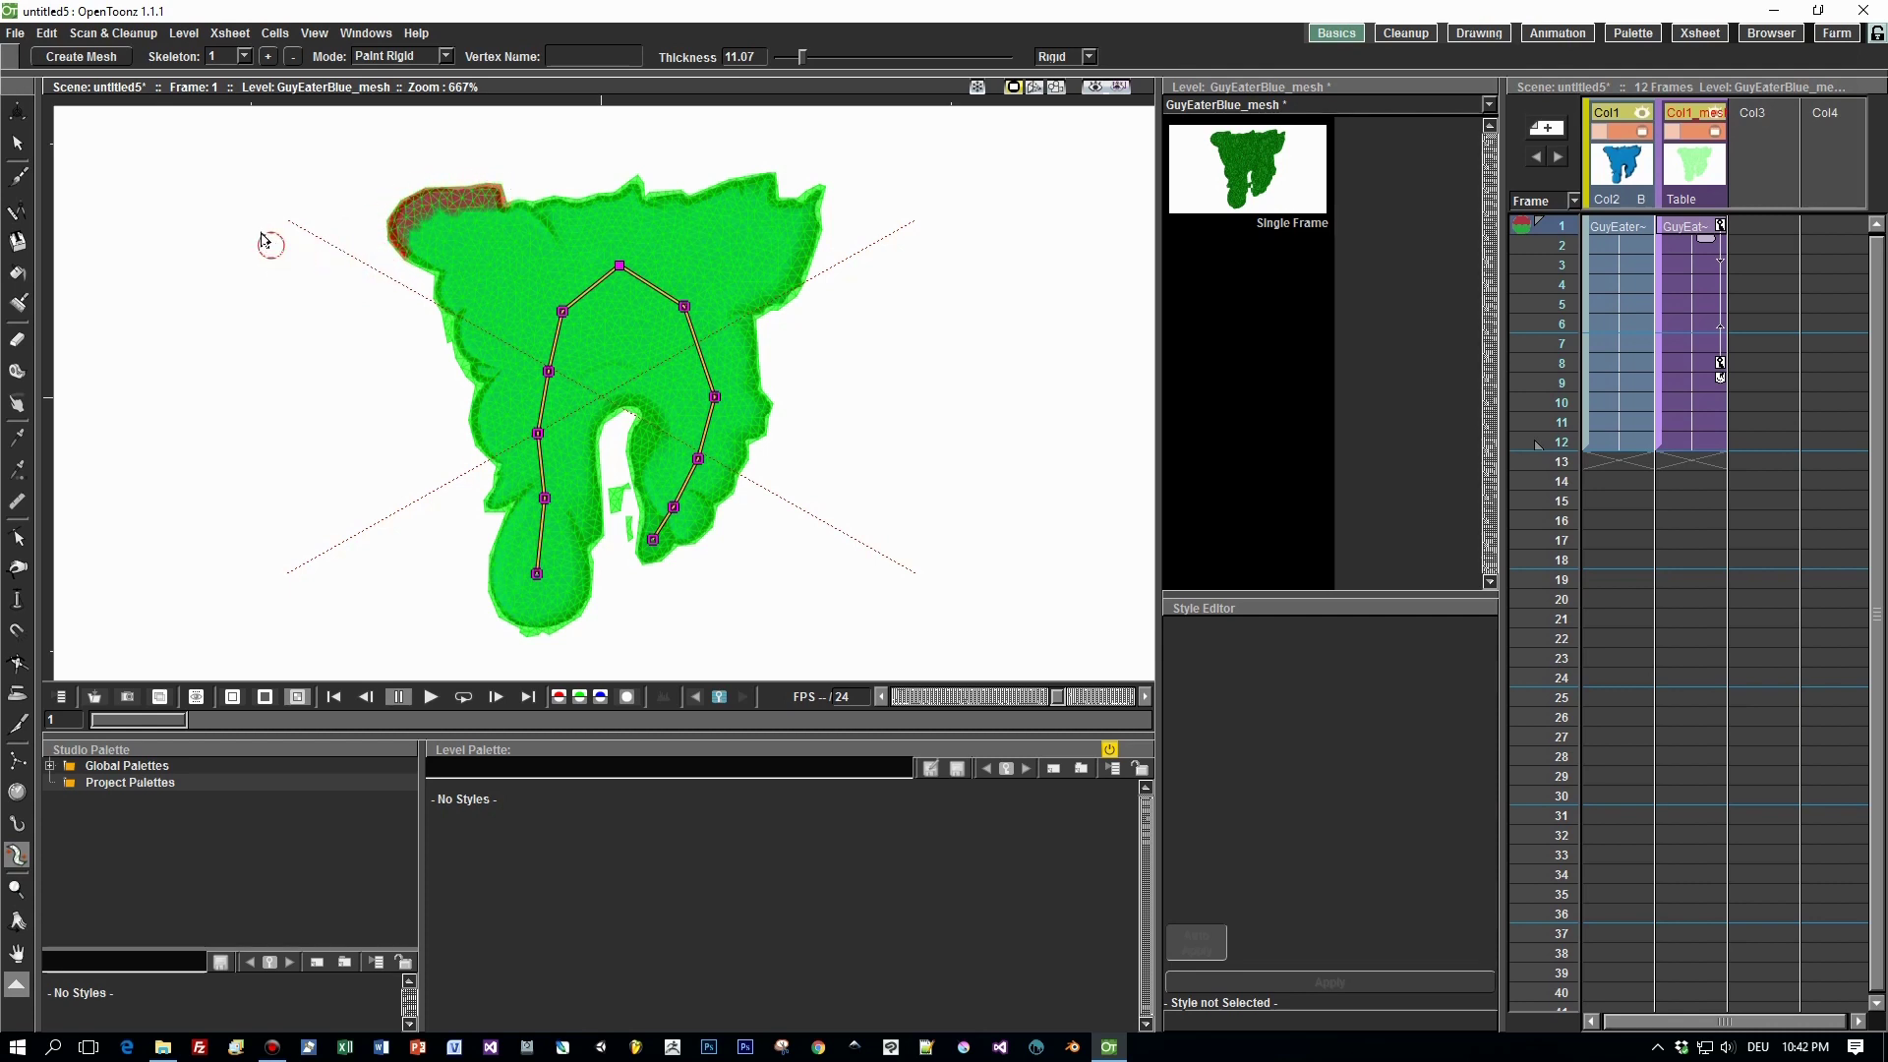
pyautogui.moveTo(551, 215)
pyautogui.mouseDown()
pyautogui.moveTo(492, 209)
pyautogui.moveTo(408, 241)
pyautogui.moveTo(413, 270)
pyautogui.mouseUp()
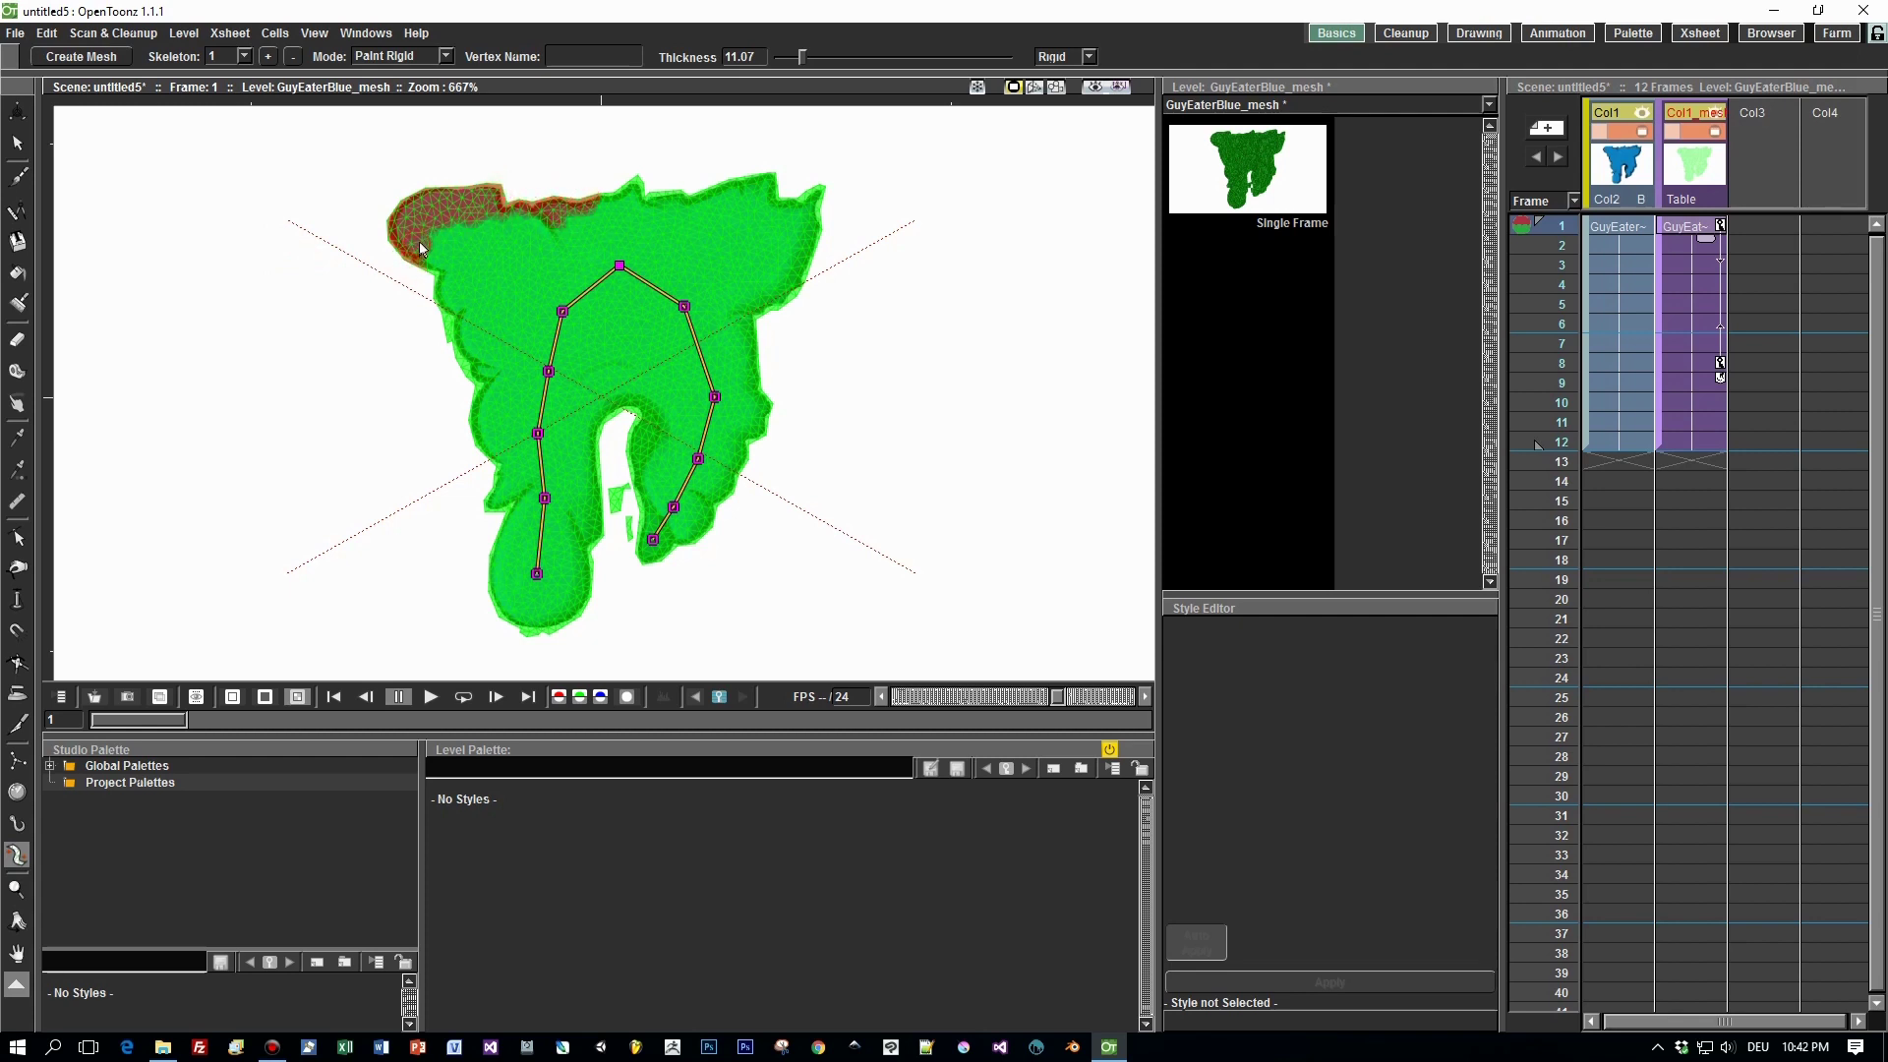
pyautogui.moveTo(759, 165)
pyautogui.mouseDown()
pyautogui.moveTo(779, 195)
pyautogui.moveTo(827, 193)
pyautogui.moveTo(824, 226)
pyautogui.moveTo(757, 179)
pyautogui.moveTo(570, 187)
pyautogui.mouseUp()
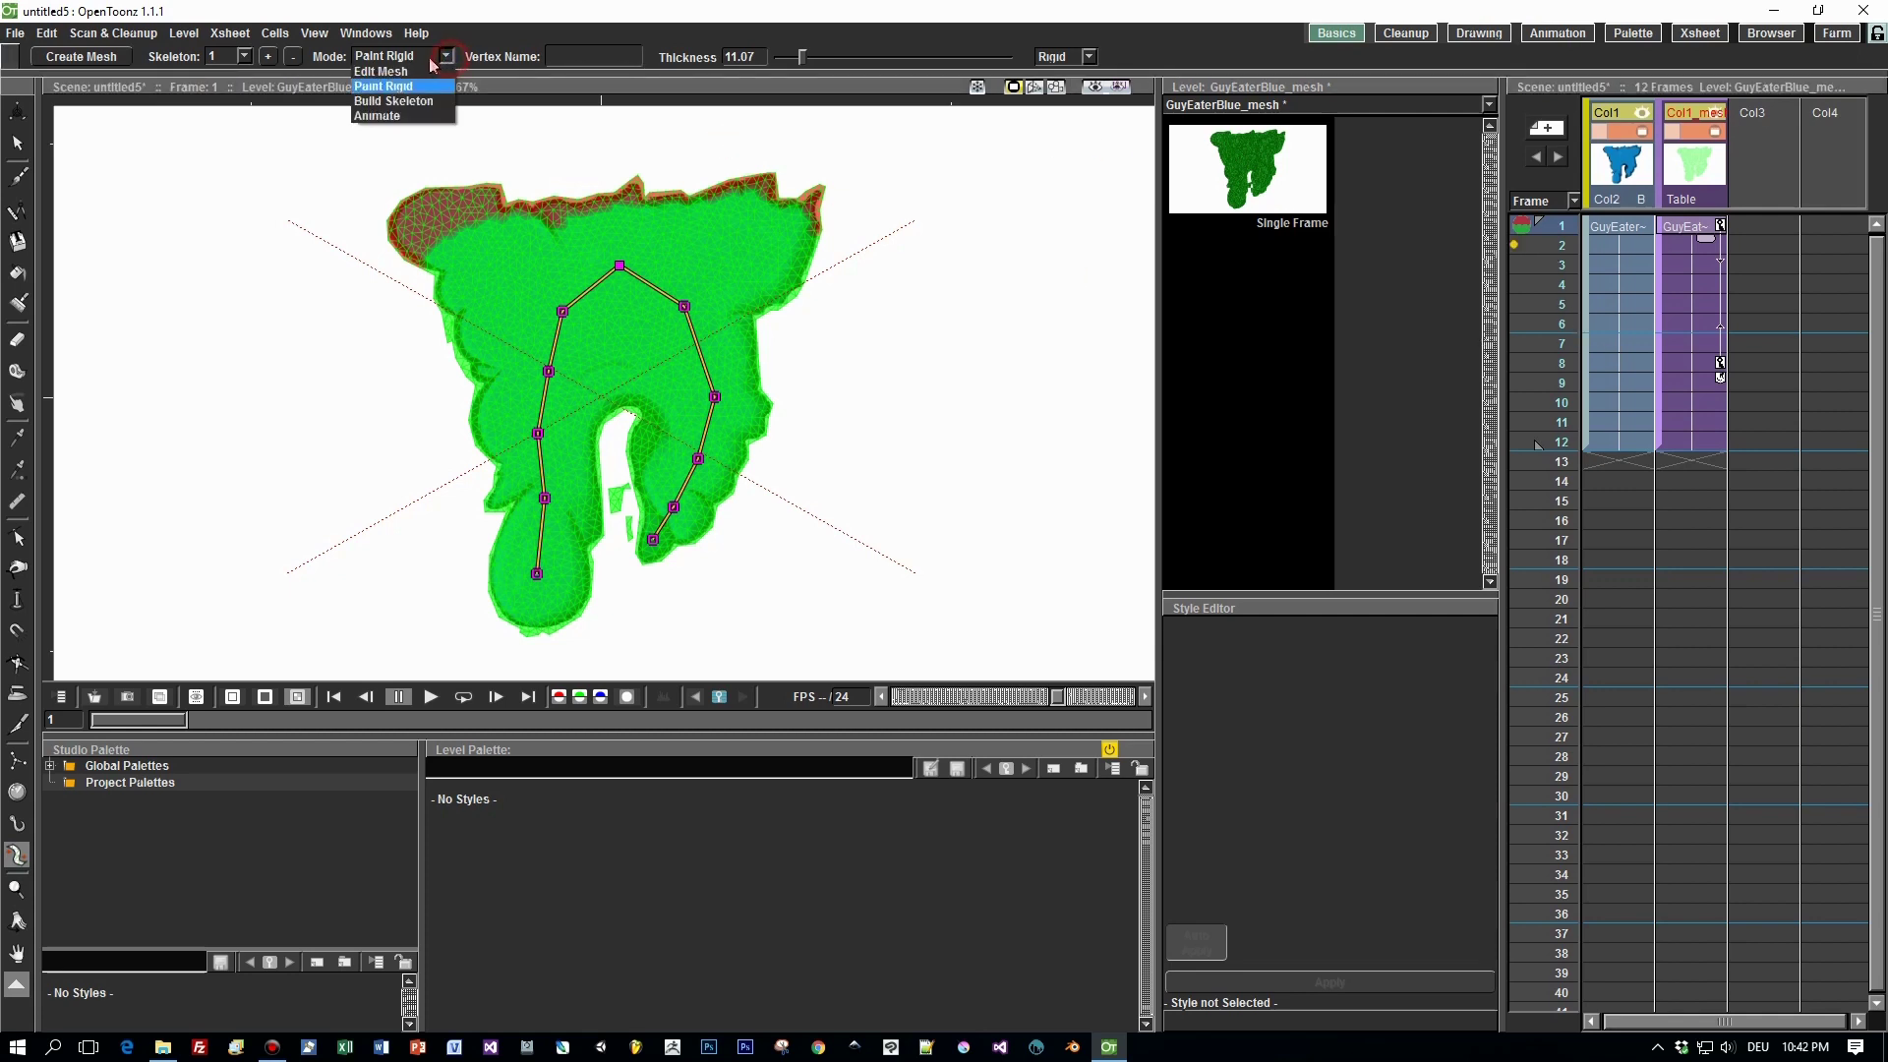
# Return the skeleton mode to Animate and scrub from frame 1 to frame 8 to check the deformation.
pyautogui.click(390, 115)
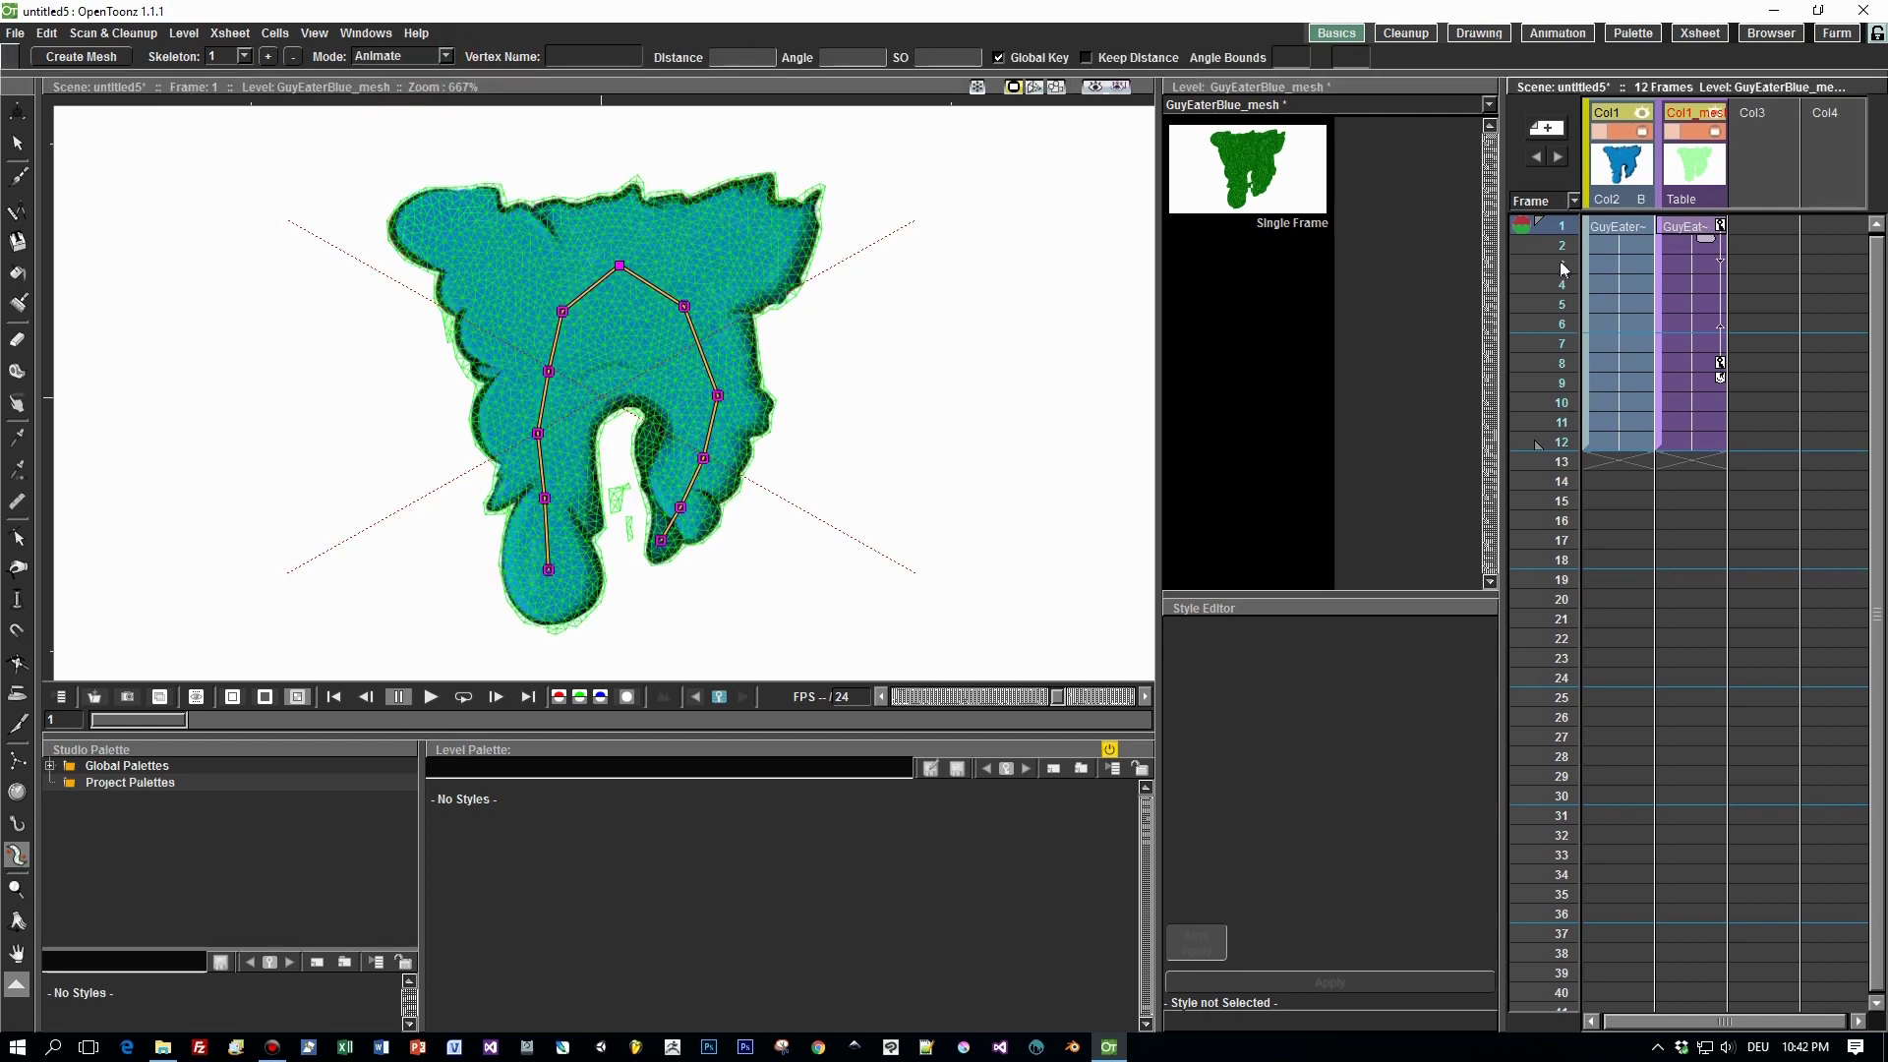
pyautogui.moveTo(1551, 229); pyautogui.dragTo(1550, 357)
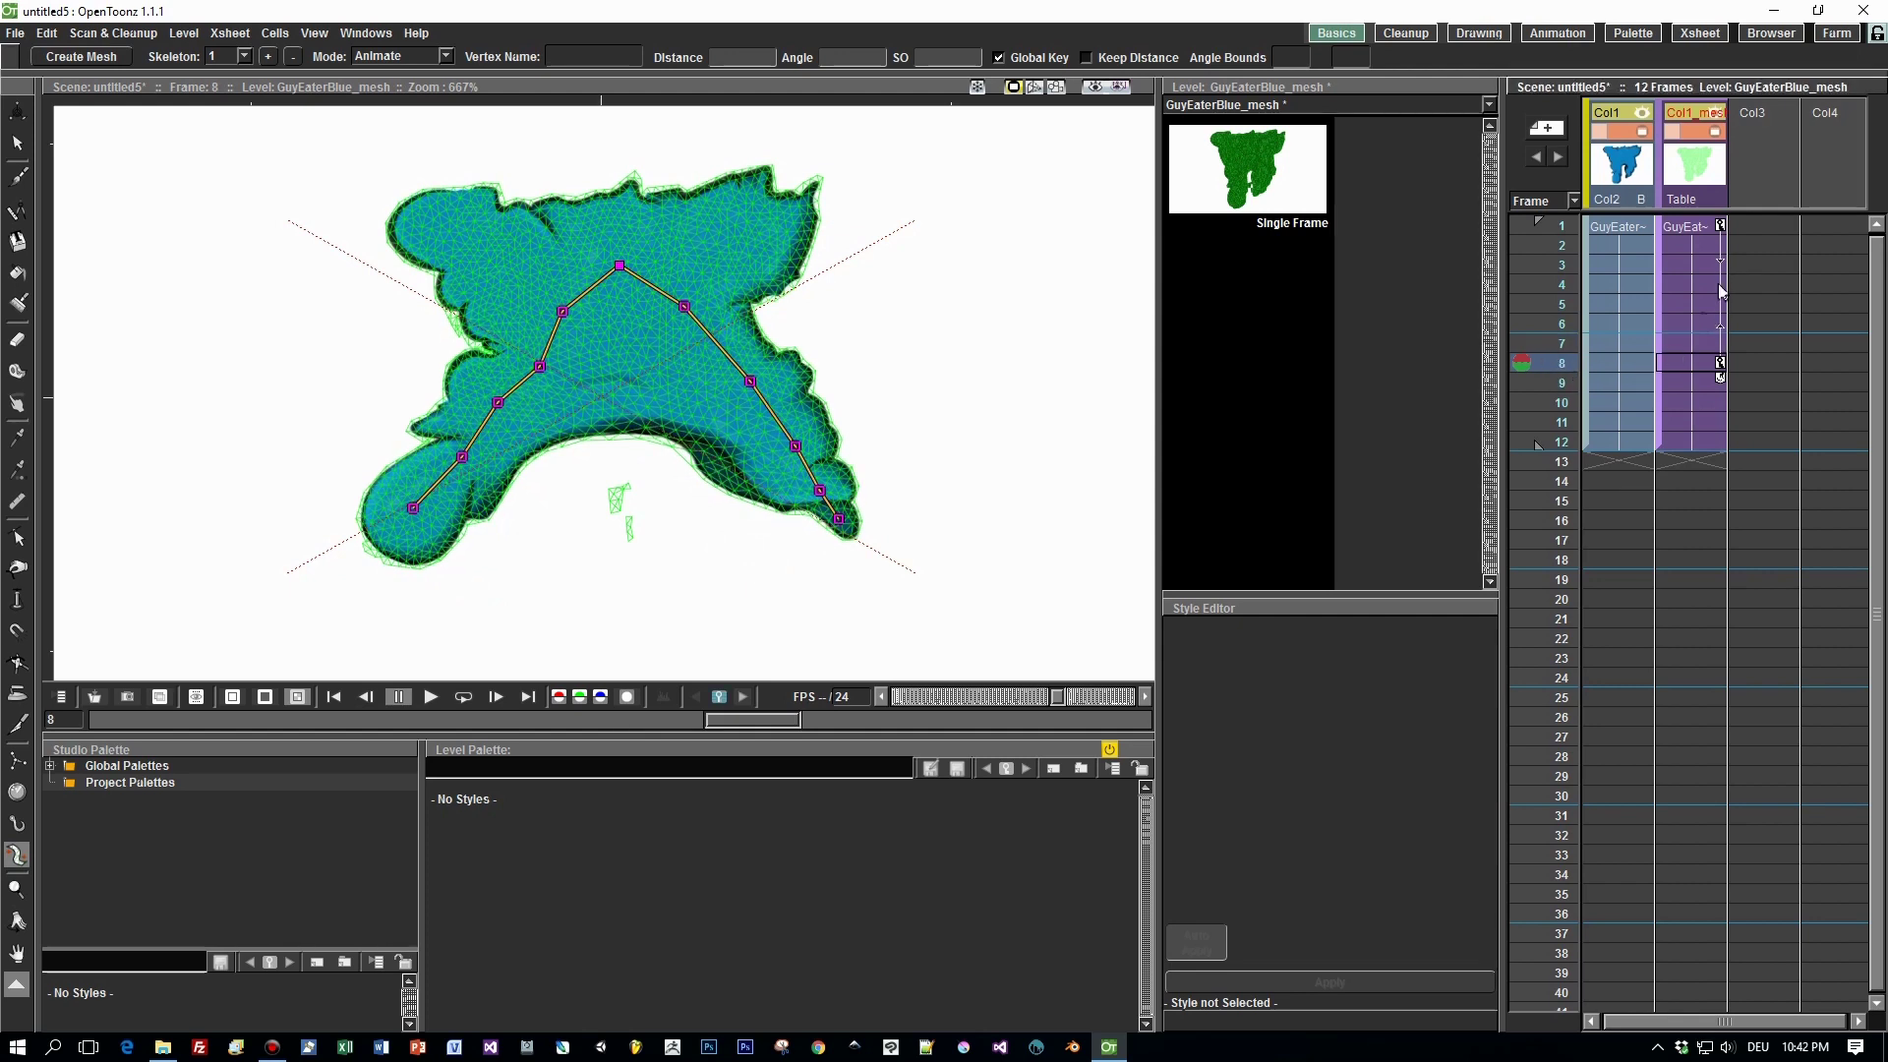
pyautogui.click(1552, 445)
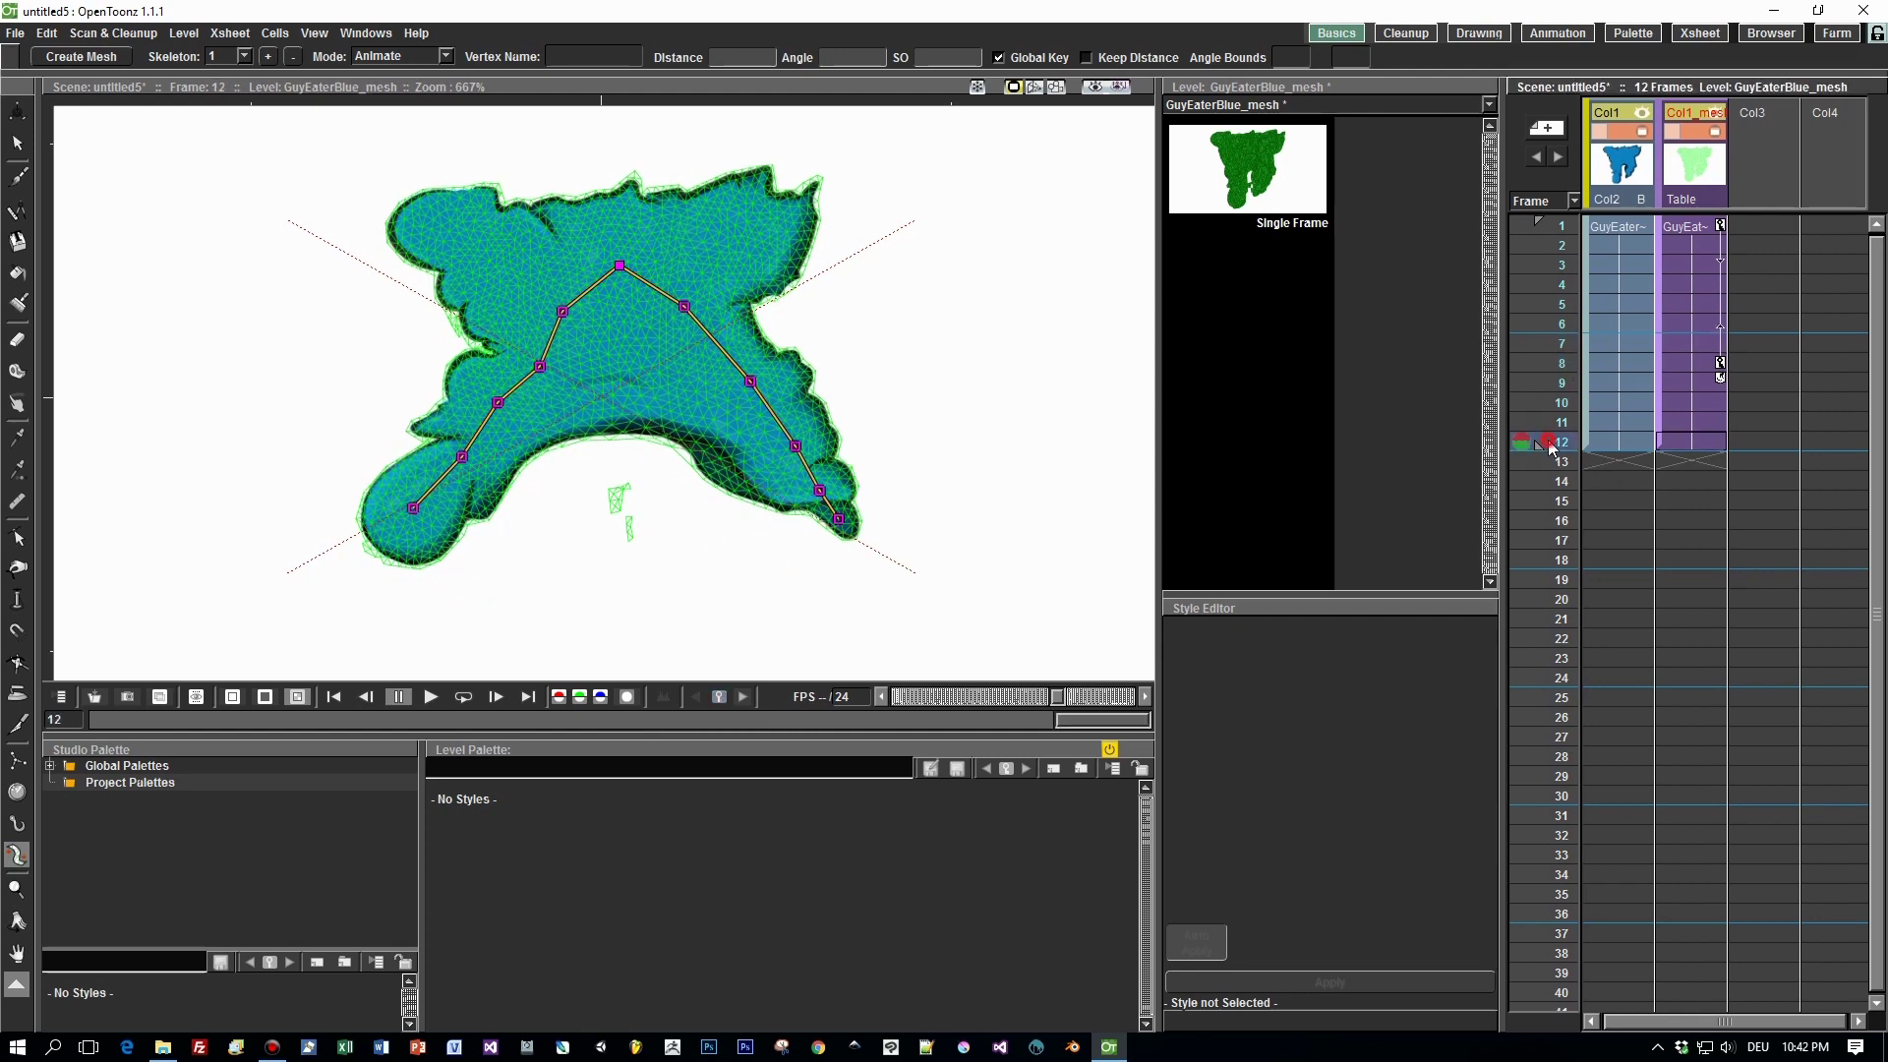
pyautogui.click(1721, 226)
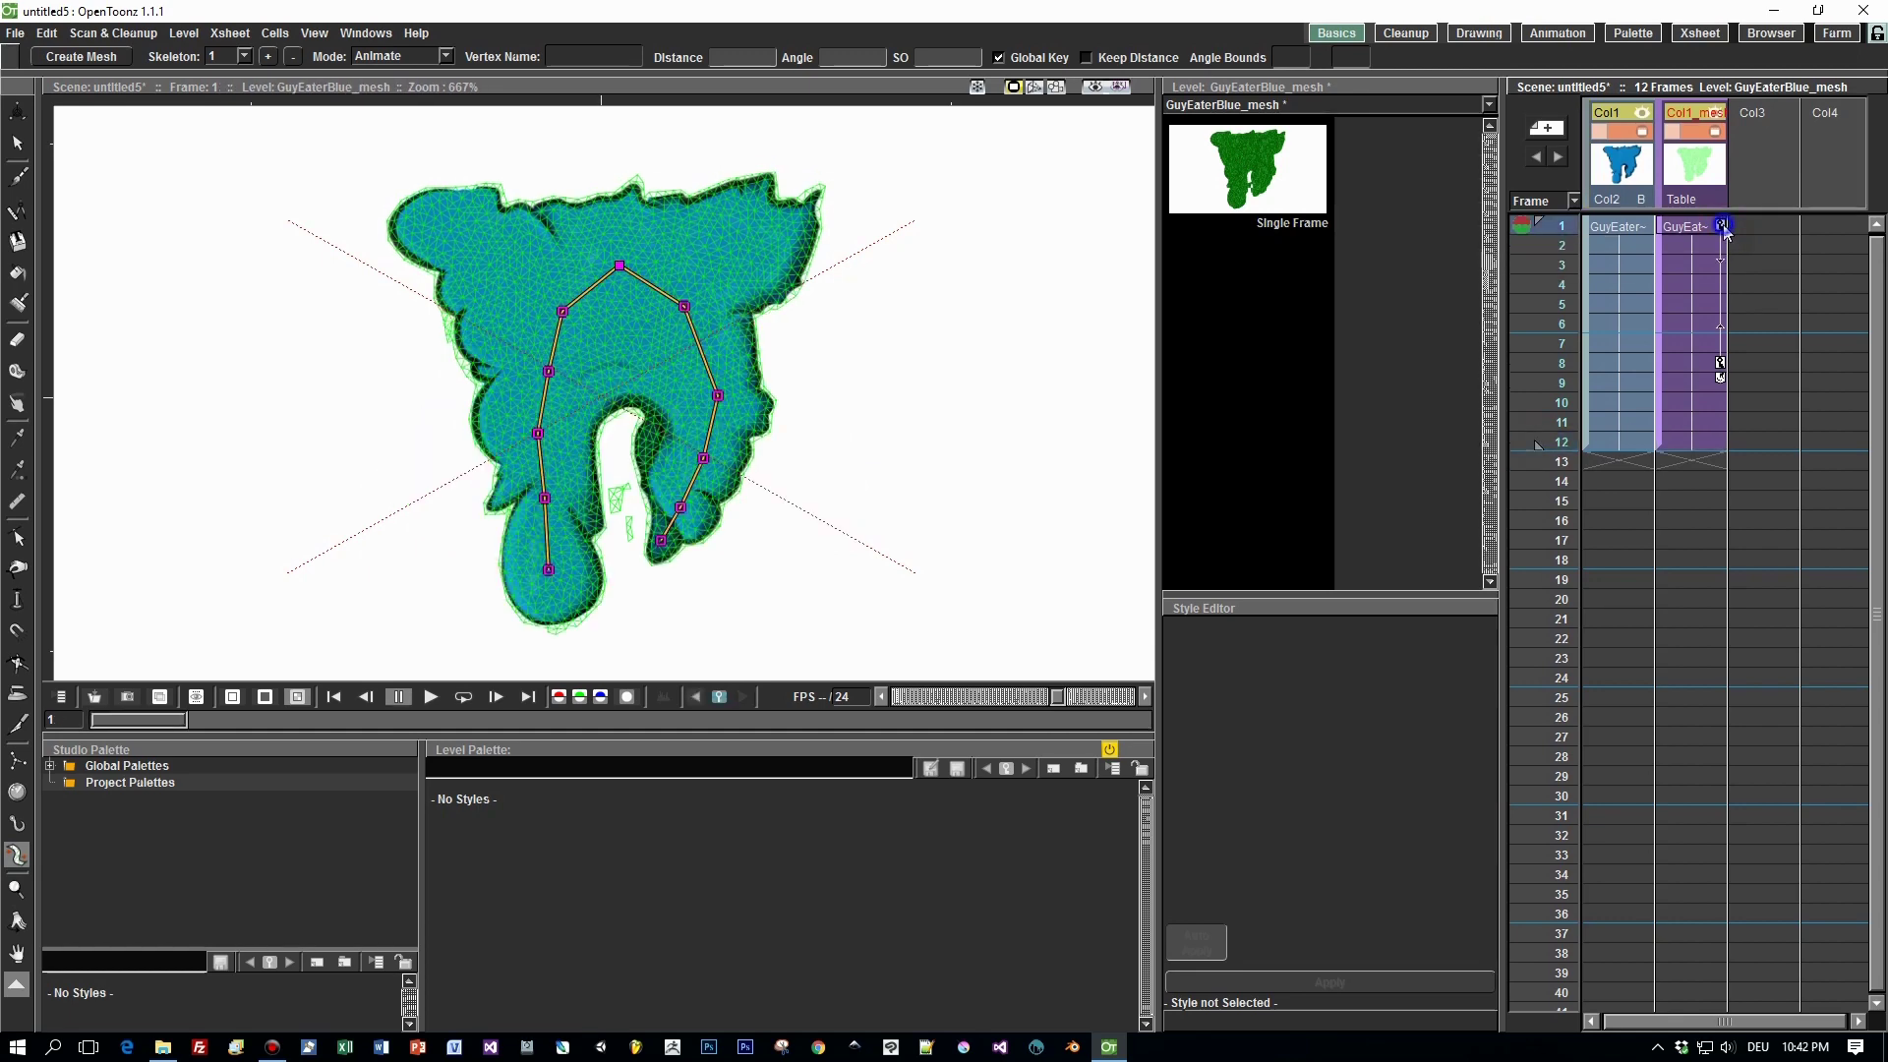
pyautogui.rightClick(1721, 226)
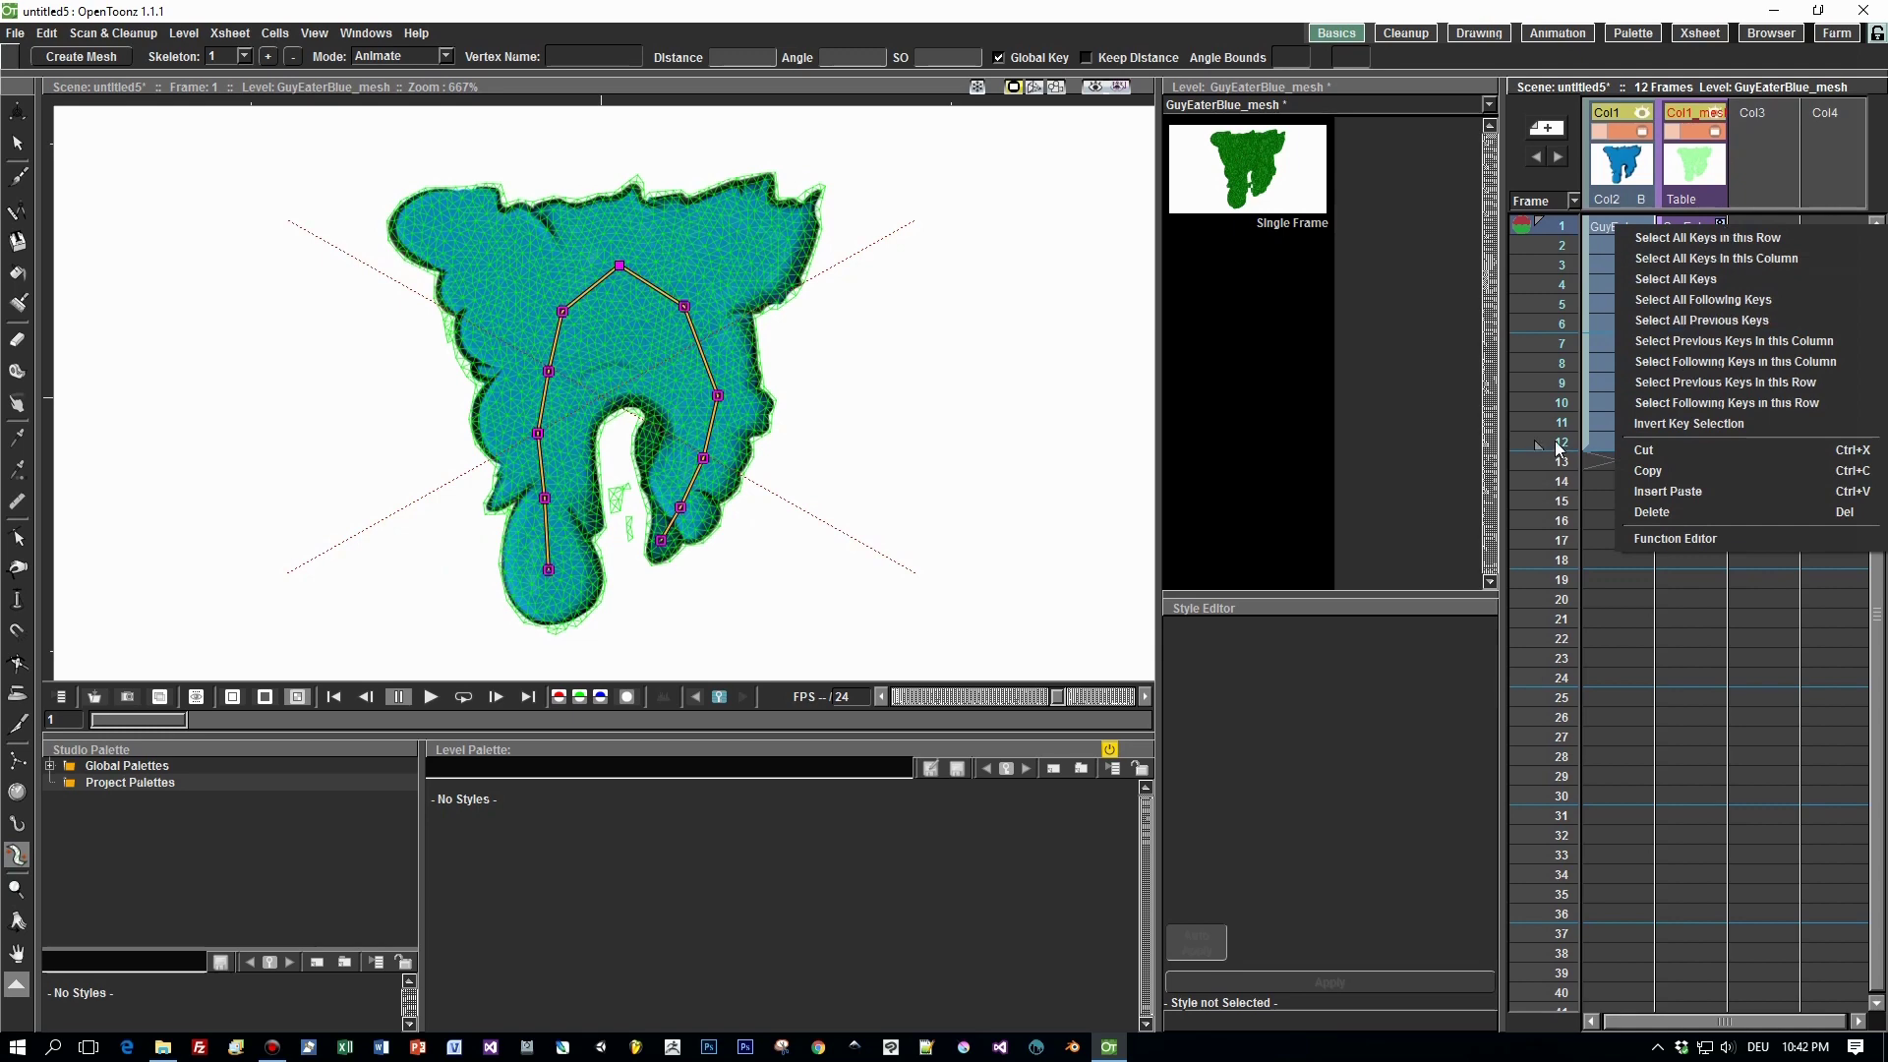
# Add a skeleton key on frame 12 by slightly moving the right leg's Vertex ___4 inward.
pyautogui.click(1530, 445)
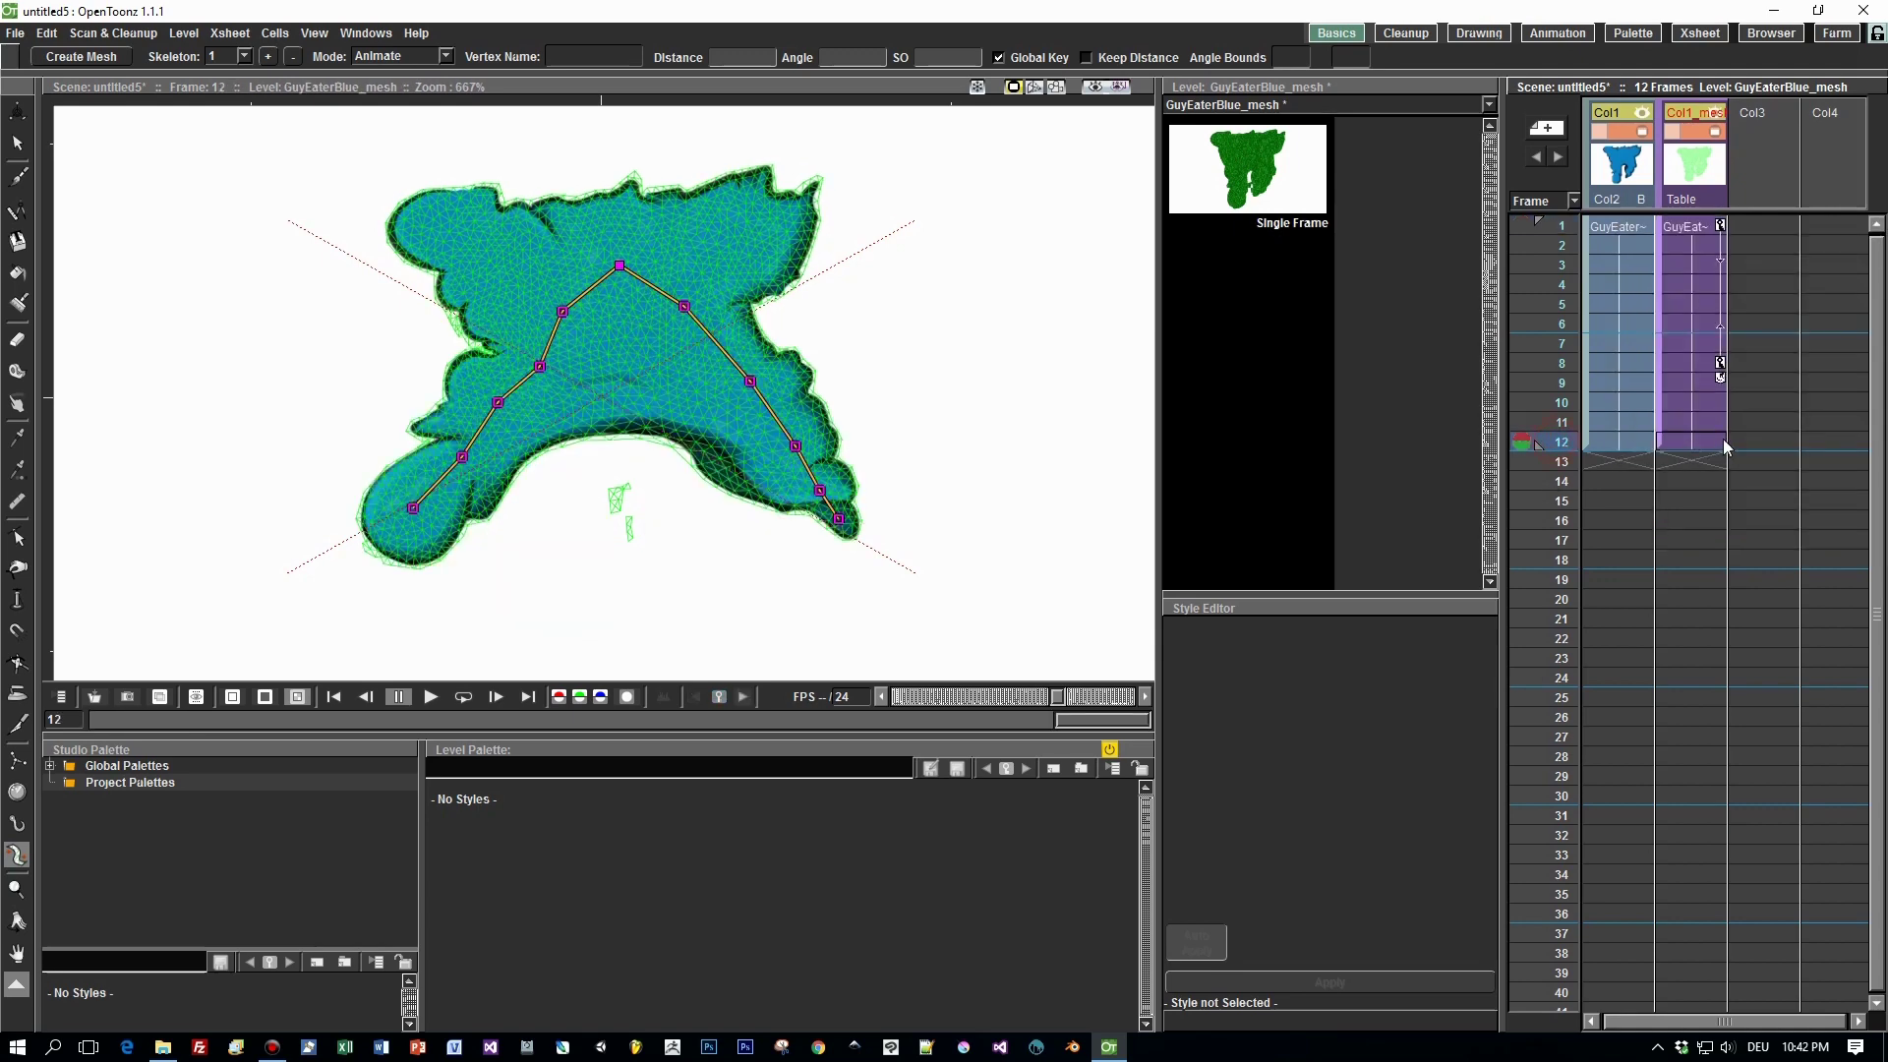
pyautogui.click(821, 491)
pyautogui.moveTo(822, 499); pyautogui.dragTo(818, 496)
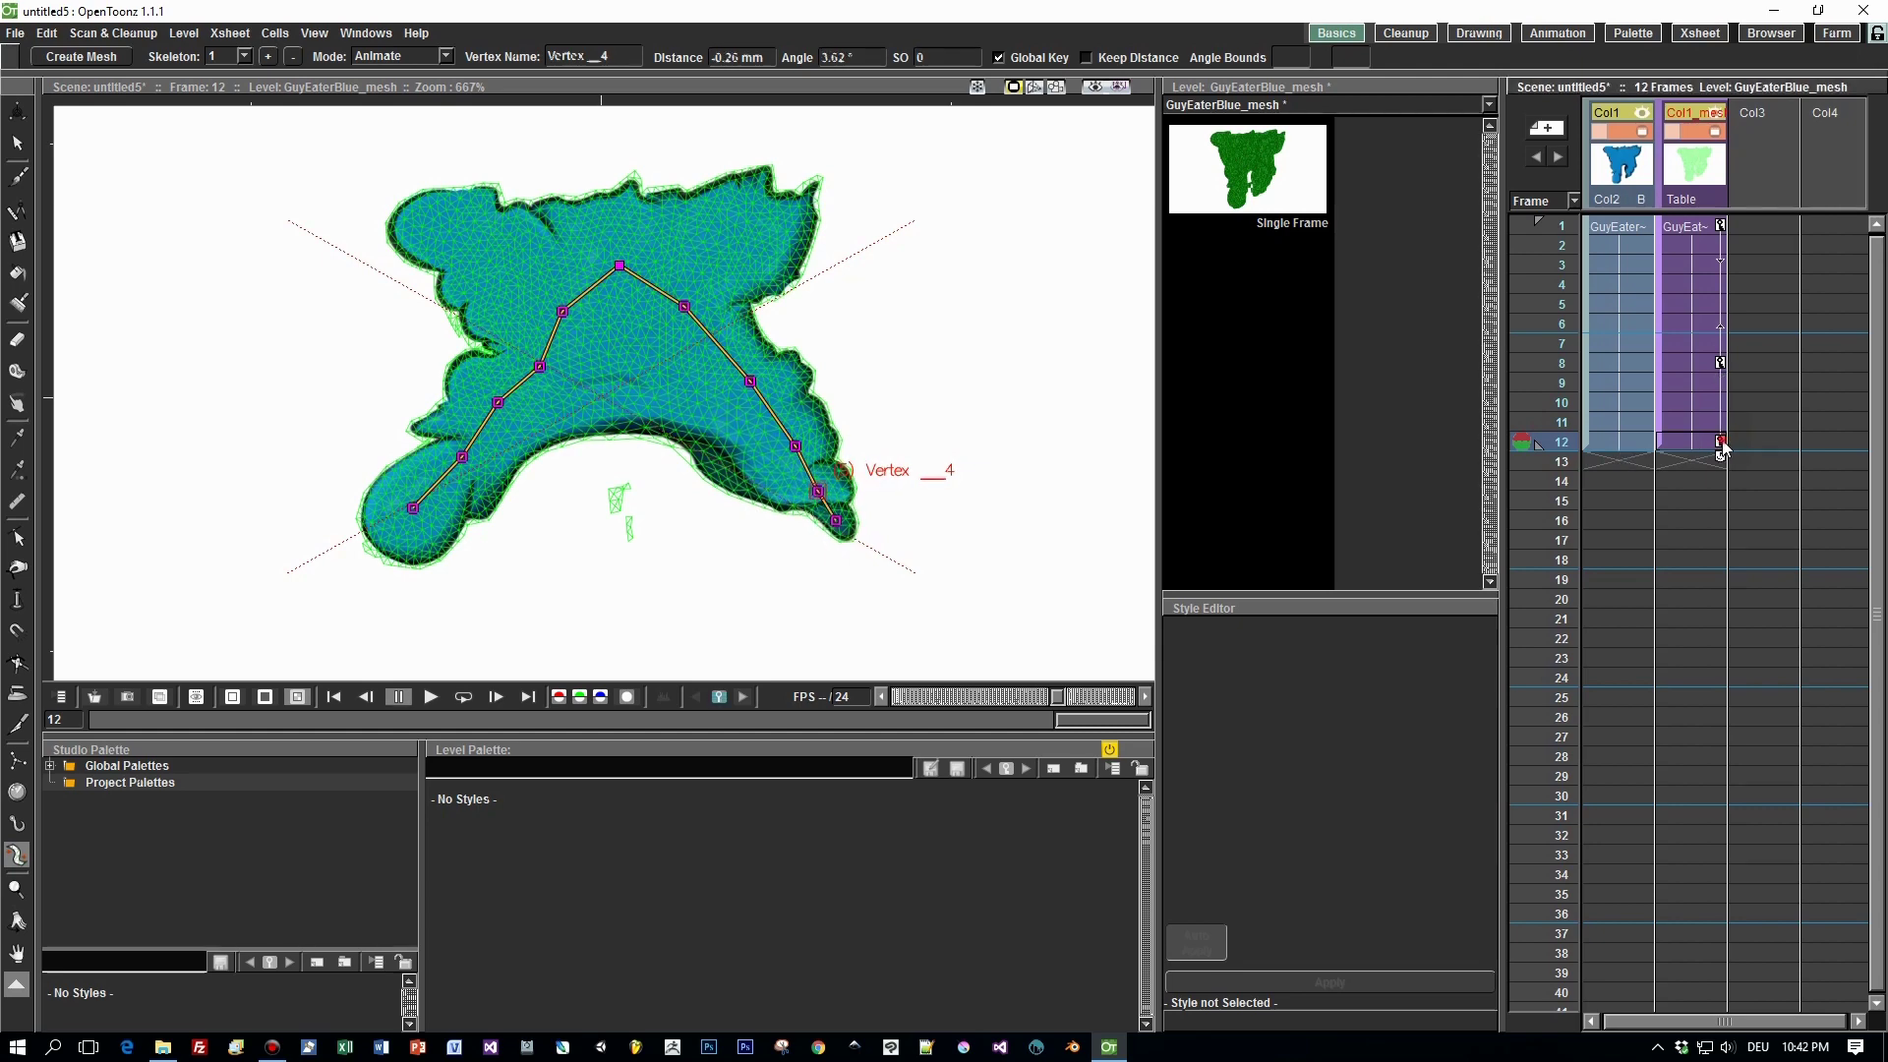
# Copy the mesh column's frame 1 key and paste it onto the key at frame 12.
pyautogui.click(1724, 447)
pyautogui.click(1721, 225)
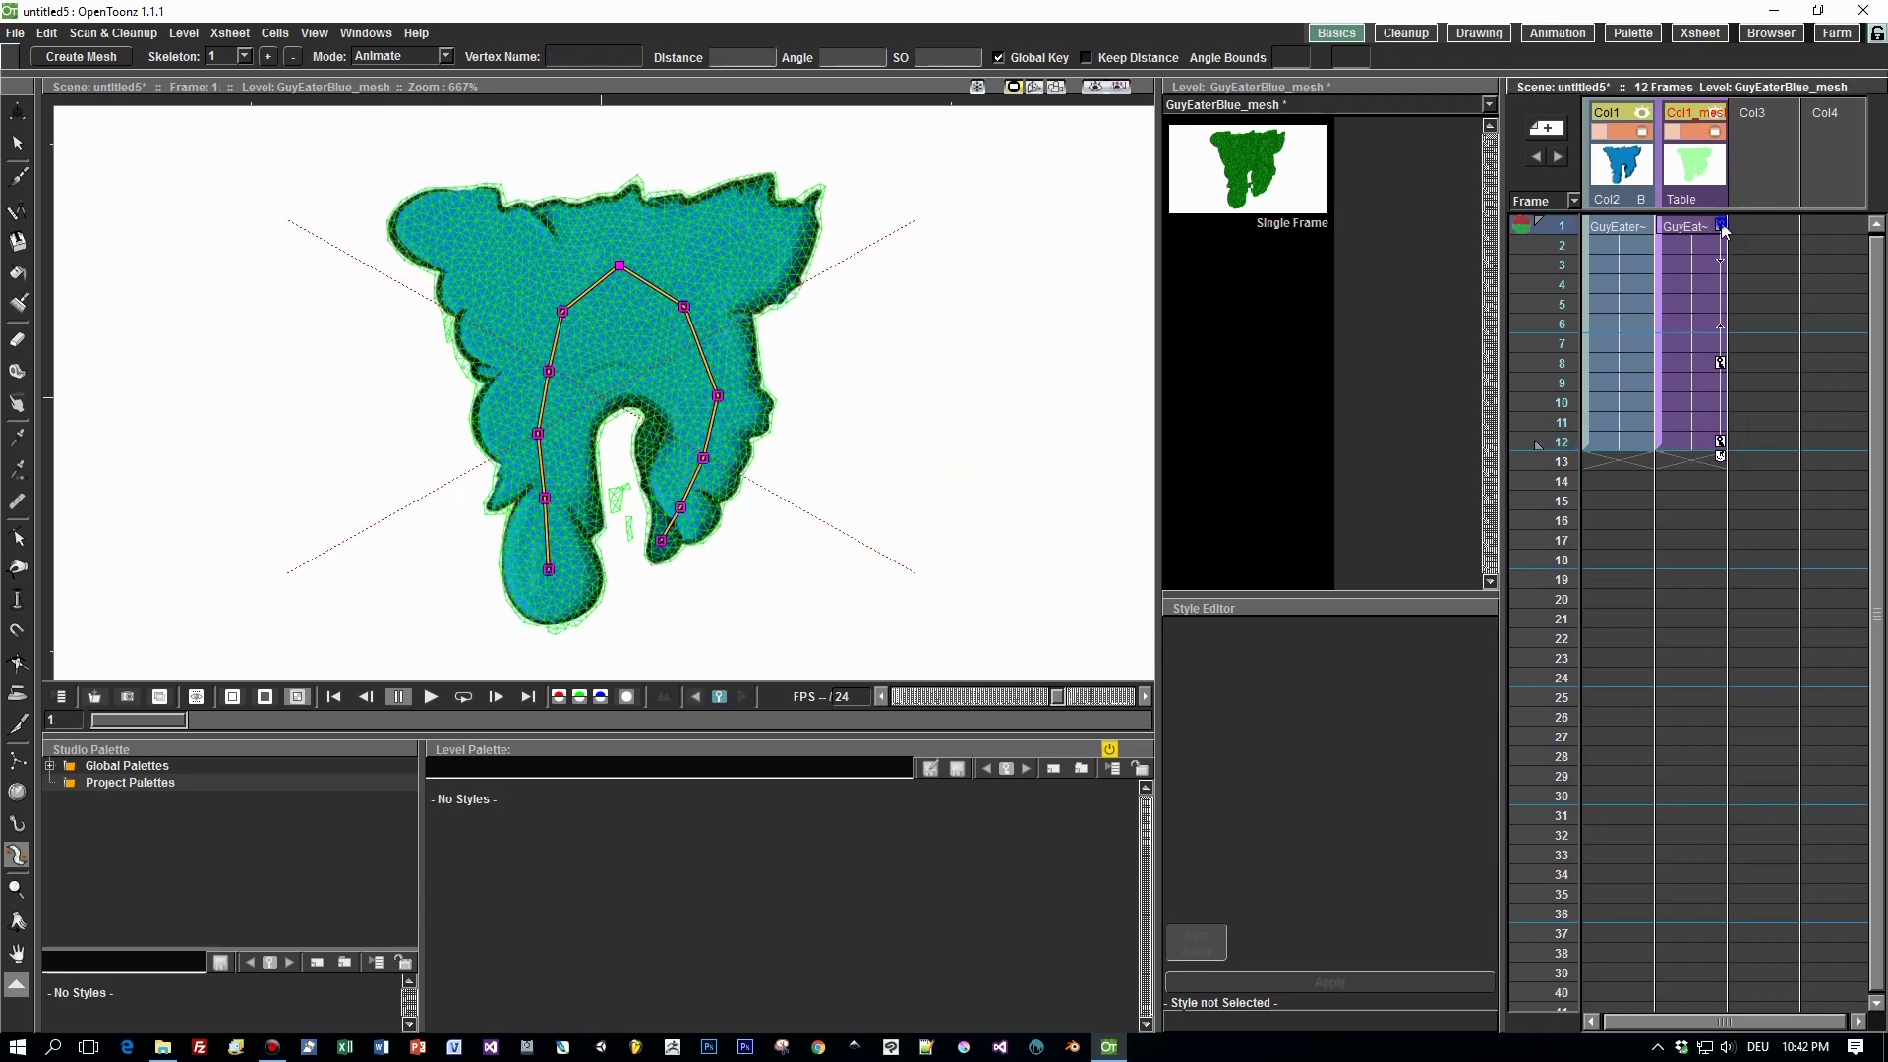
pyautogui.rightClick(1722, 225)
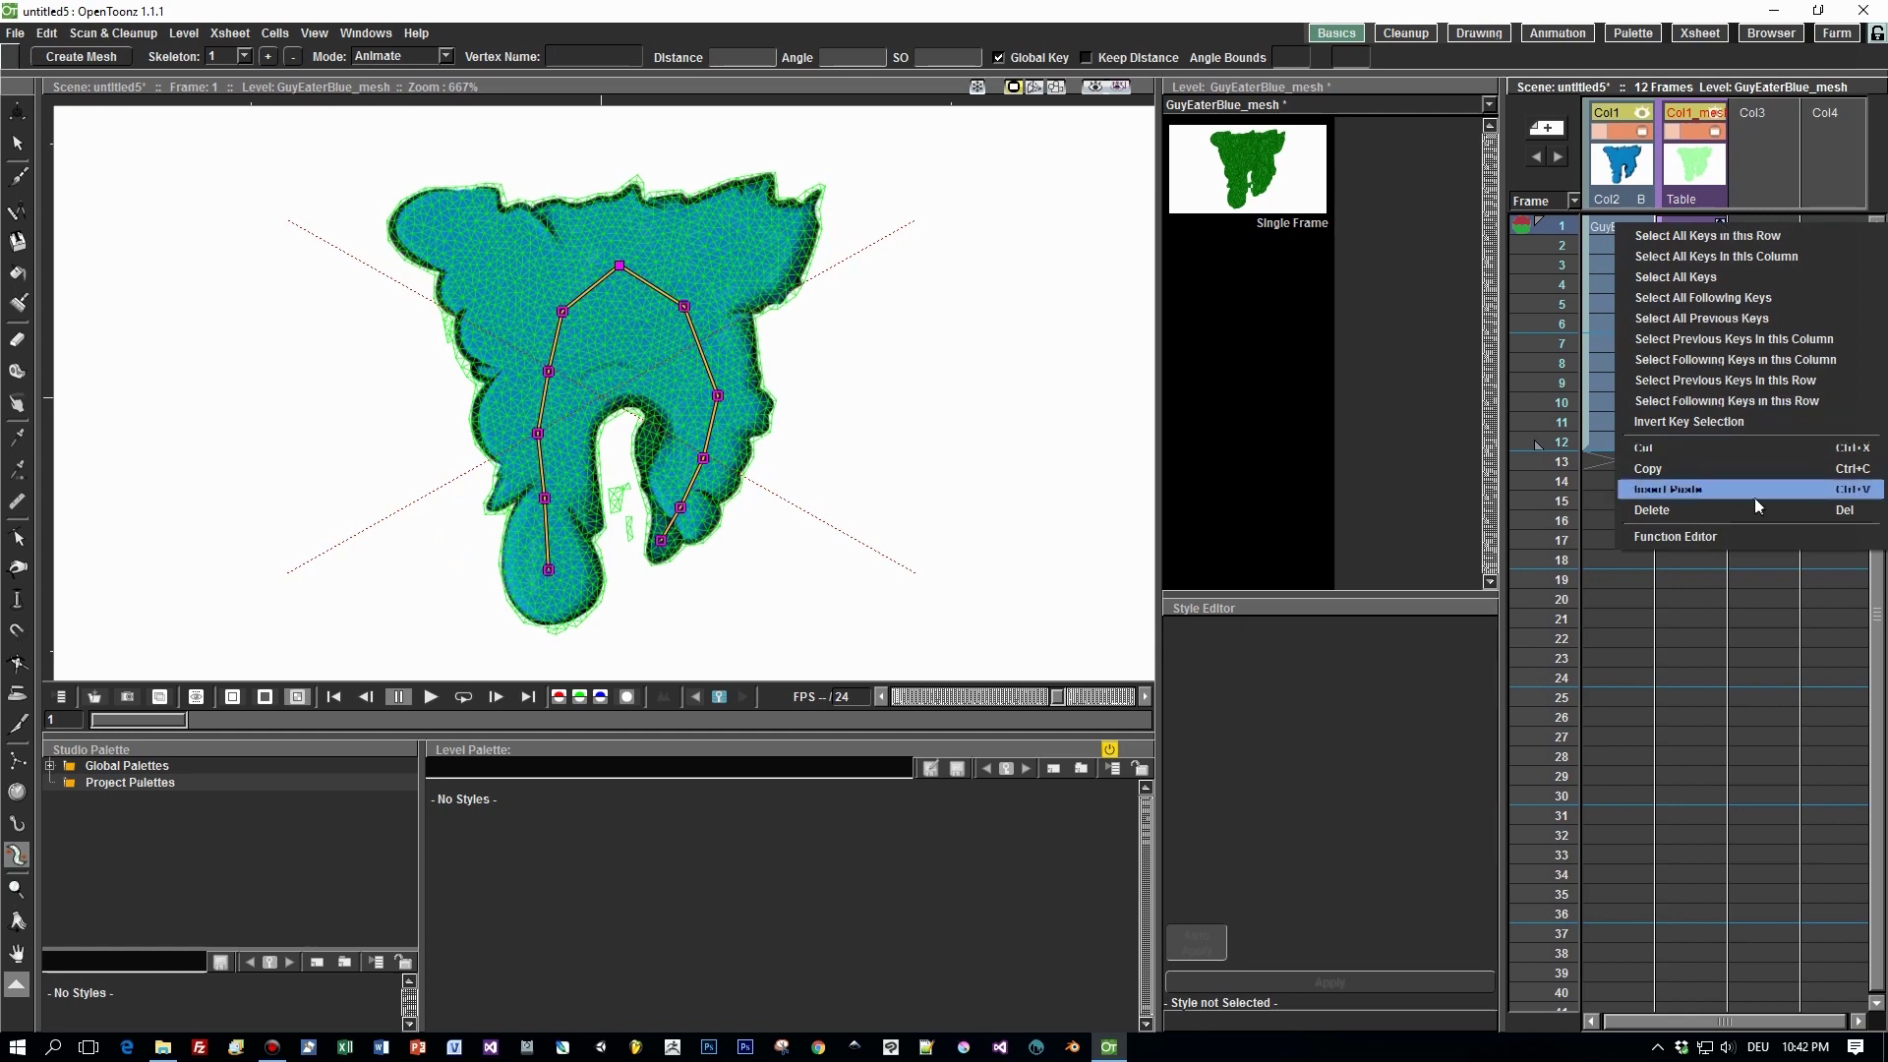
pyautogui.click(1720, 458)
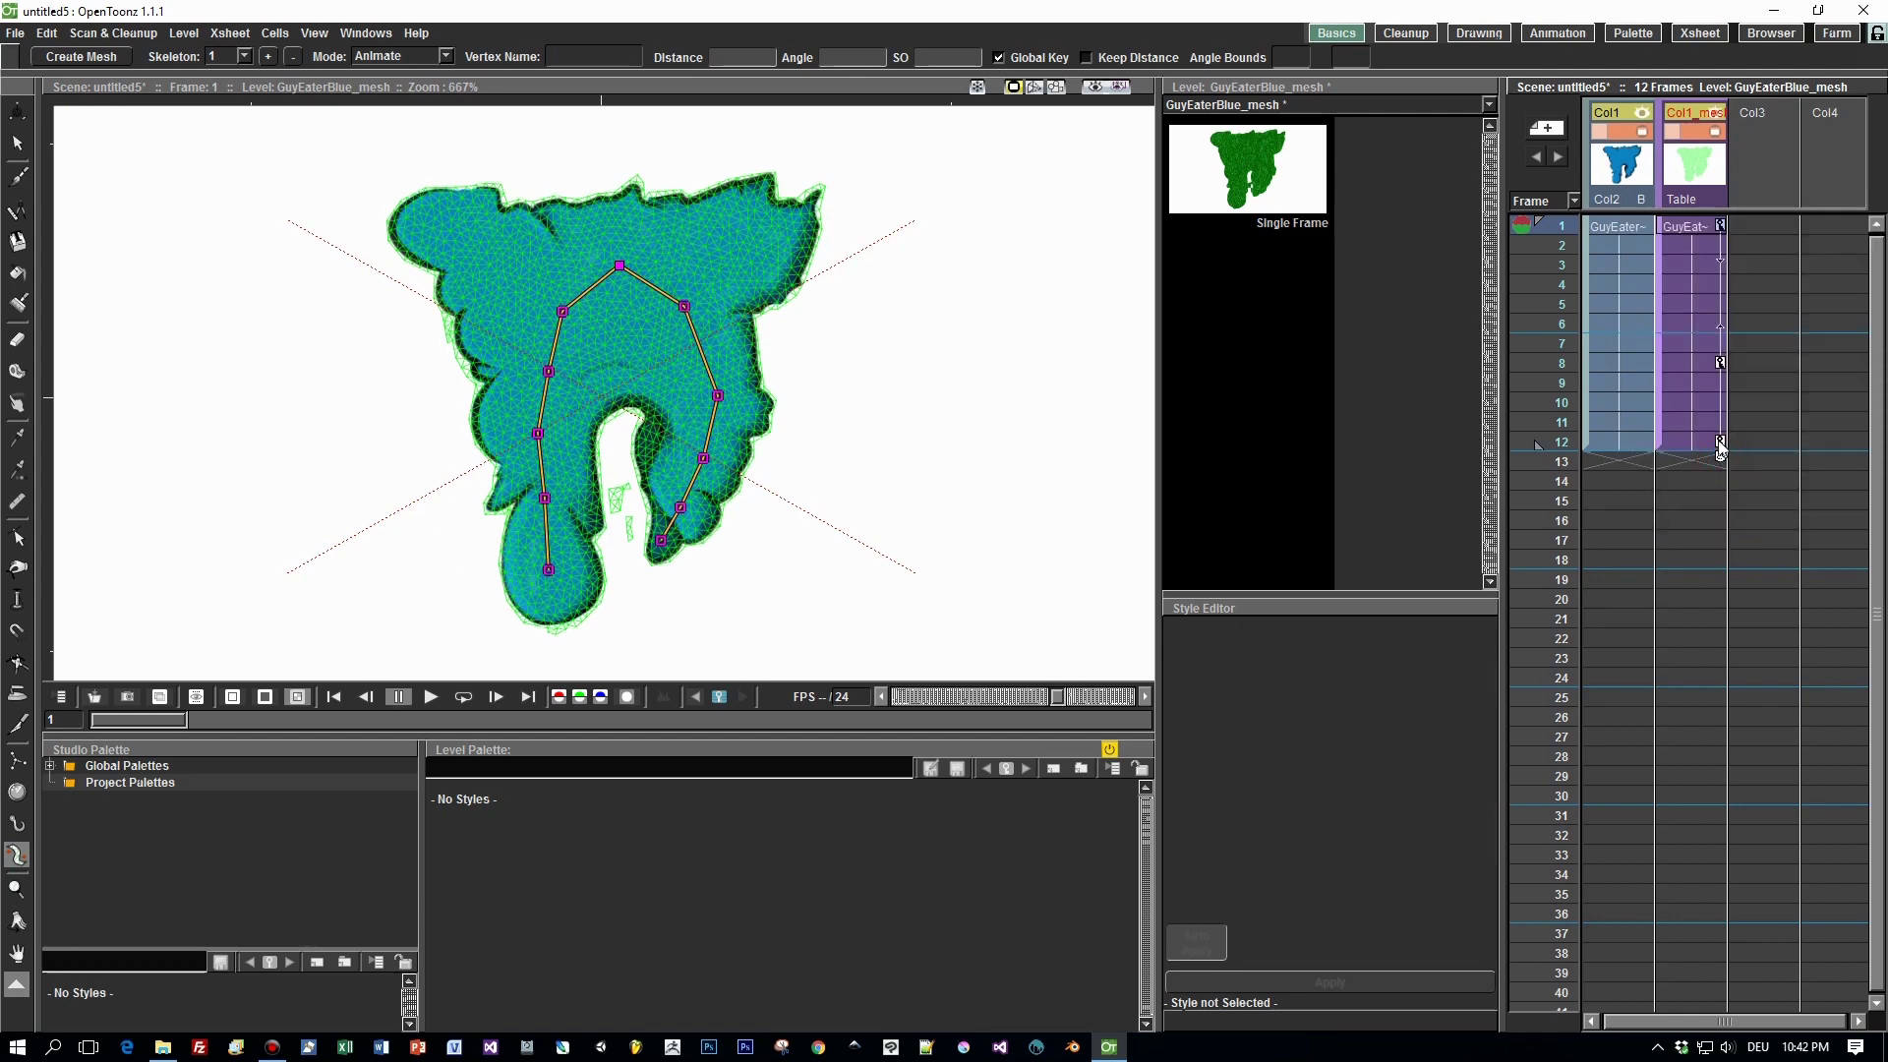
pyautogui.click(1720, 445)
pyautogui.rightClick(1719, 447)
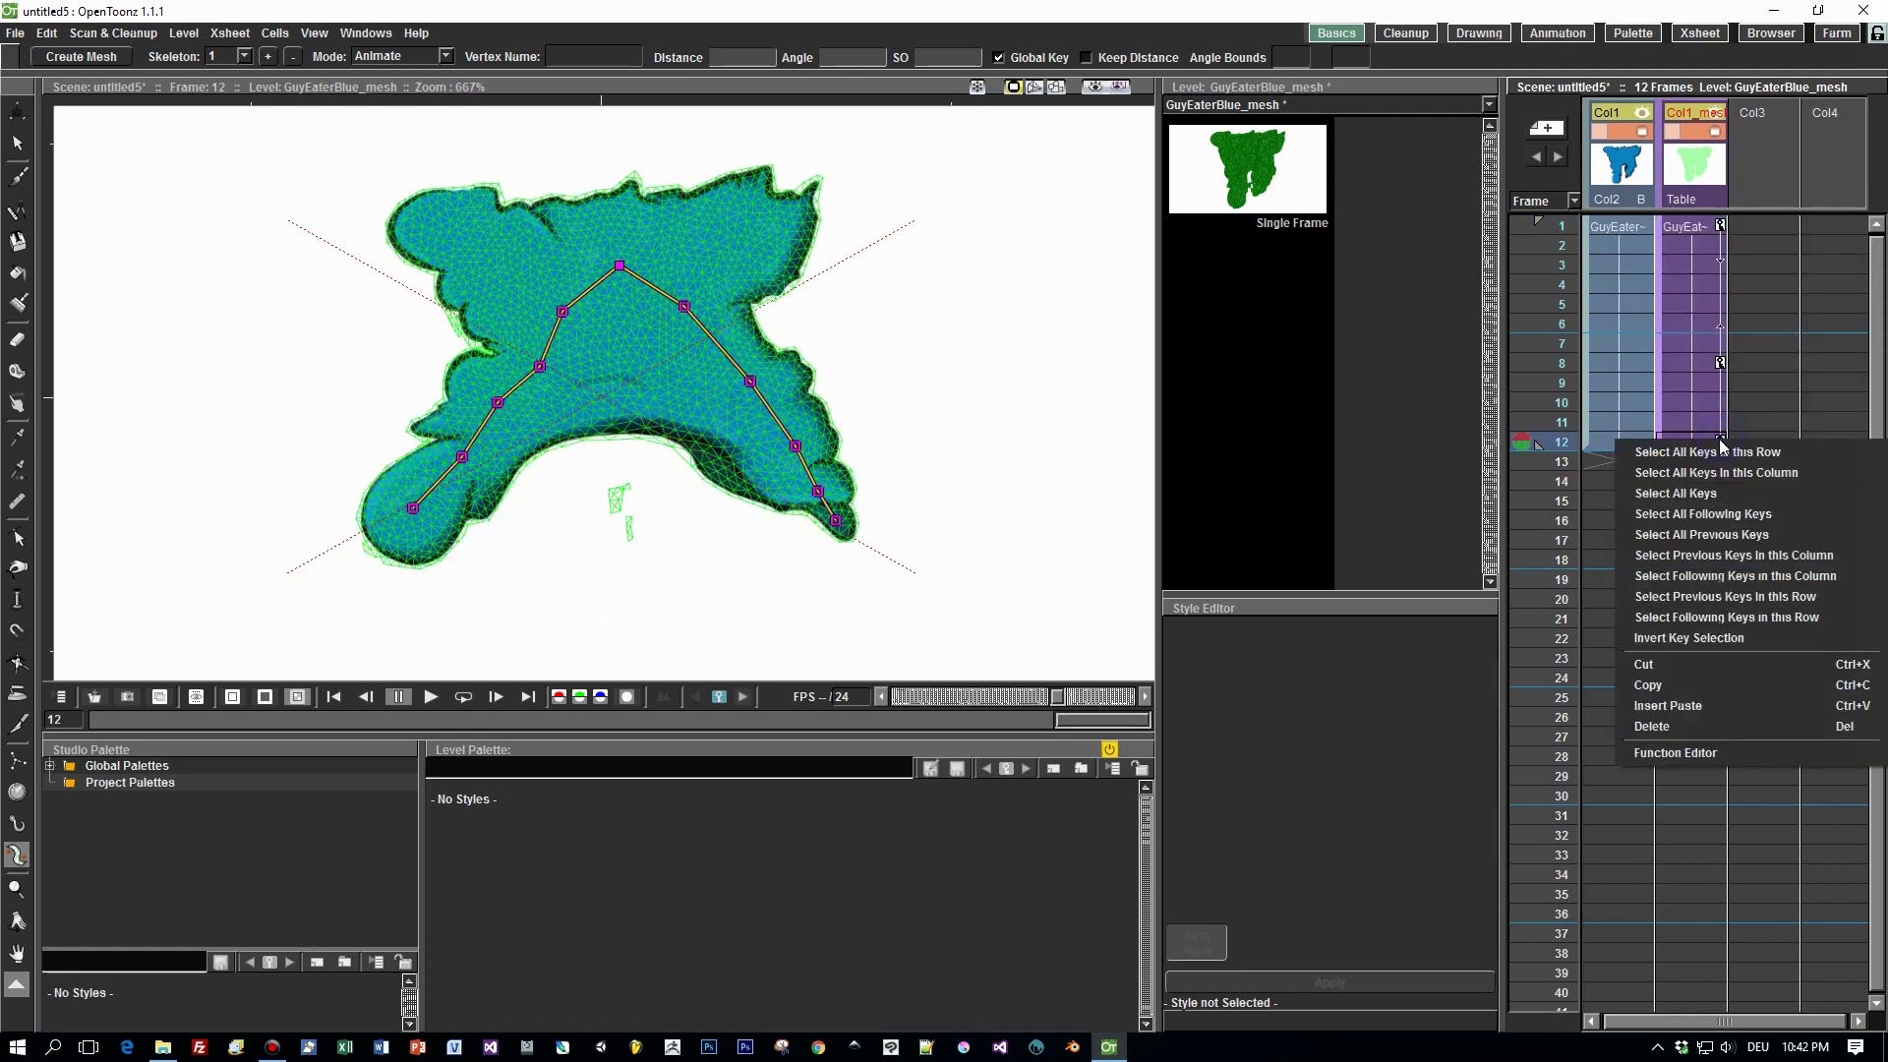
pyautogui.click(1693, 706)
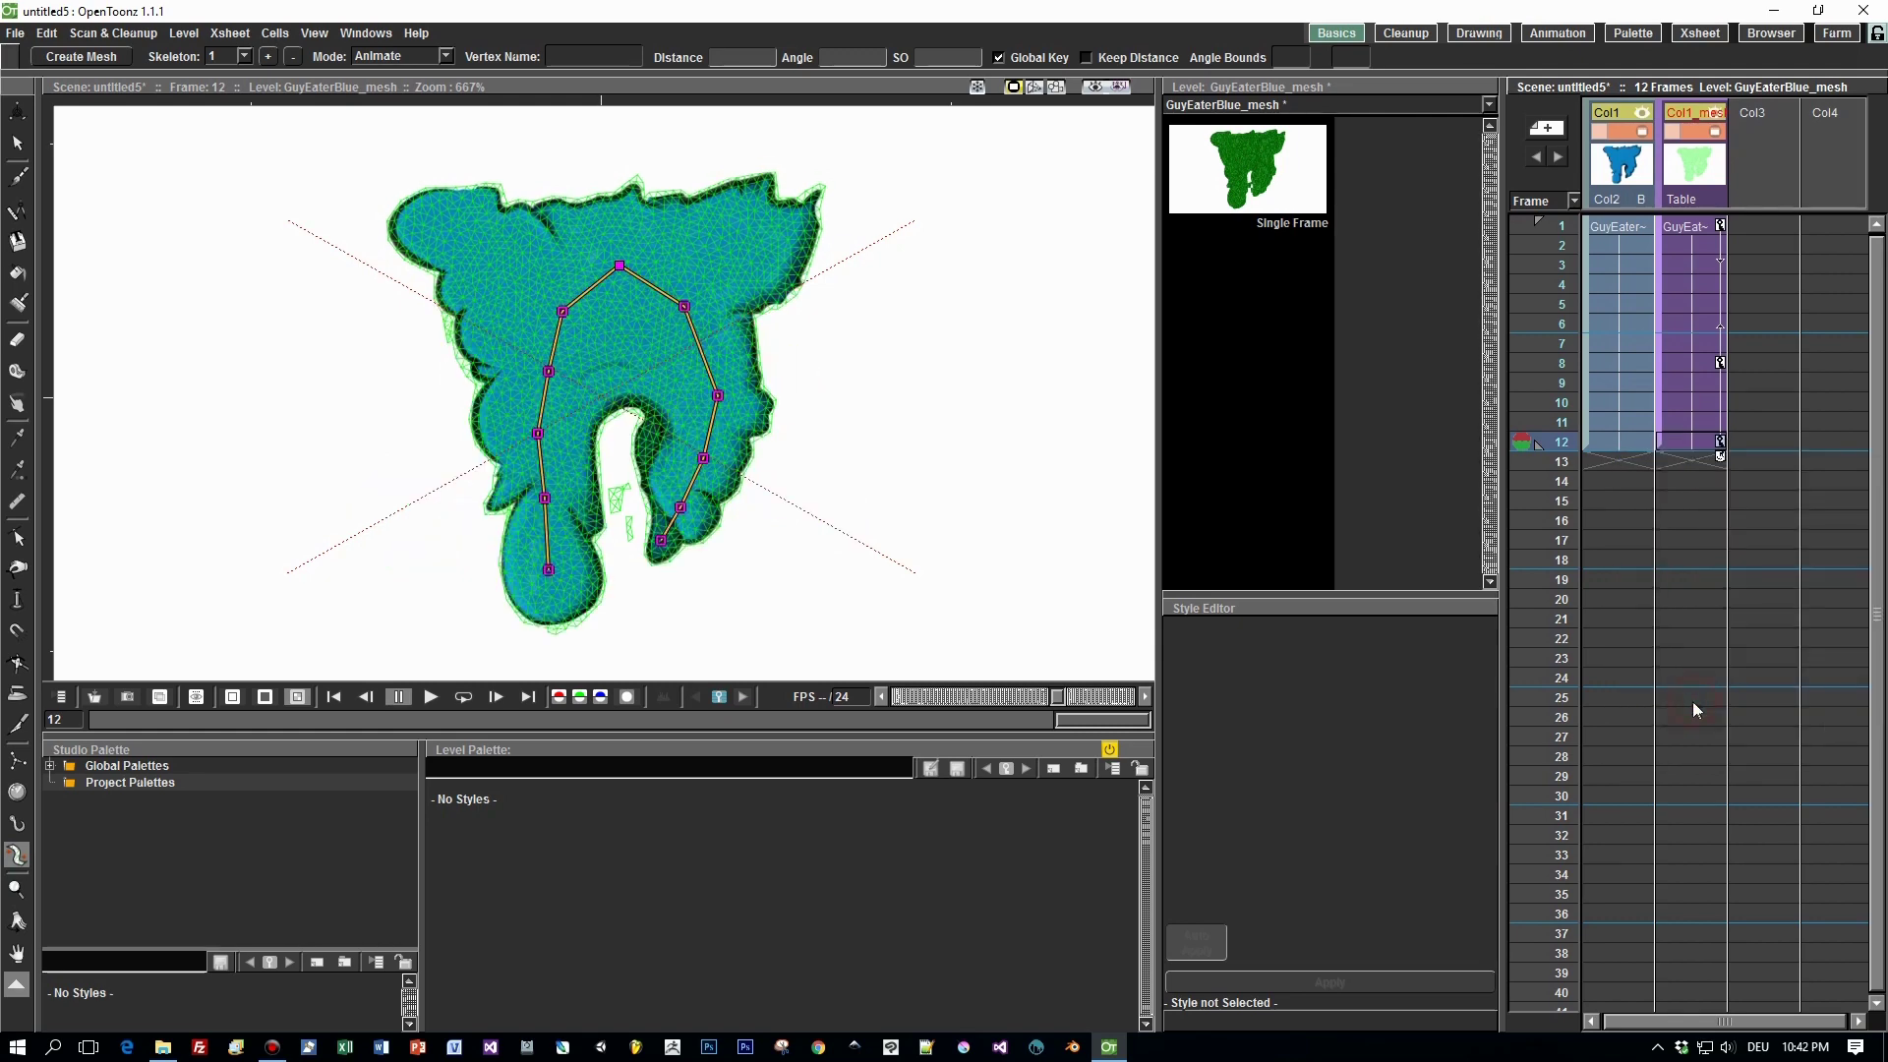
# Hide the mesh overlay, select the image column and preview the animation in a loop from frame 1.
pyautogui.moveTo(1552, 228)
pyautogui.mouseDown()
pyautogui.moveTo(1565, 464)
pyautogui.moveTo(1551, 245)
pyautogui.moveTo(1543, 448)
pyautogui.moveTo(1548, 214)
pyautogui.mouseUp()
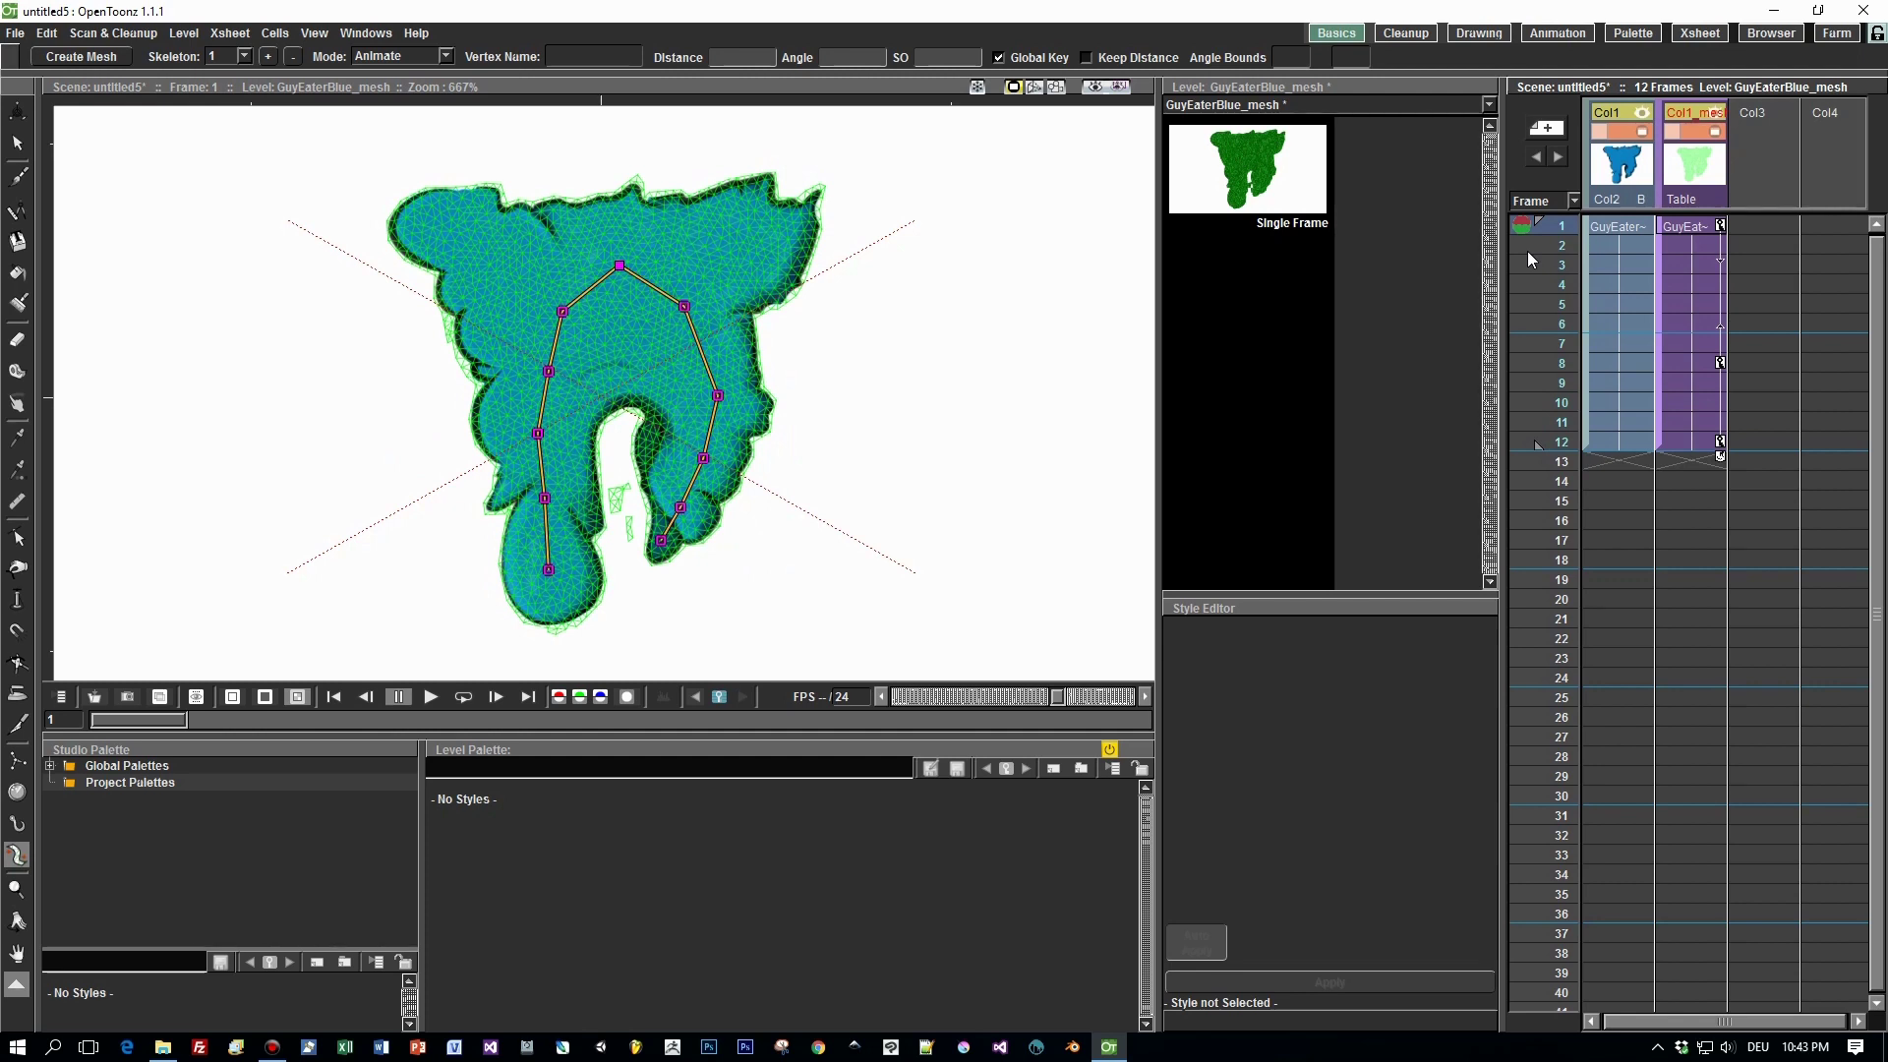
pyautogui.click(1716, 130)
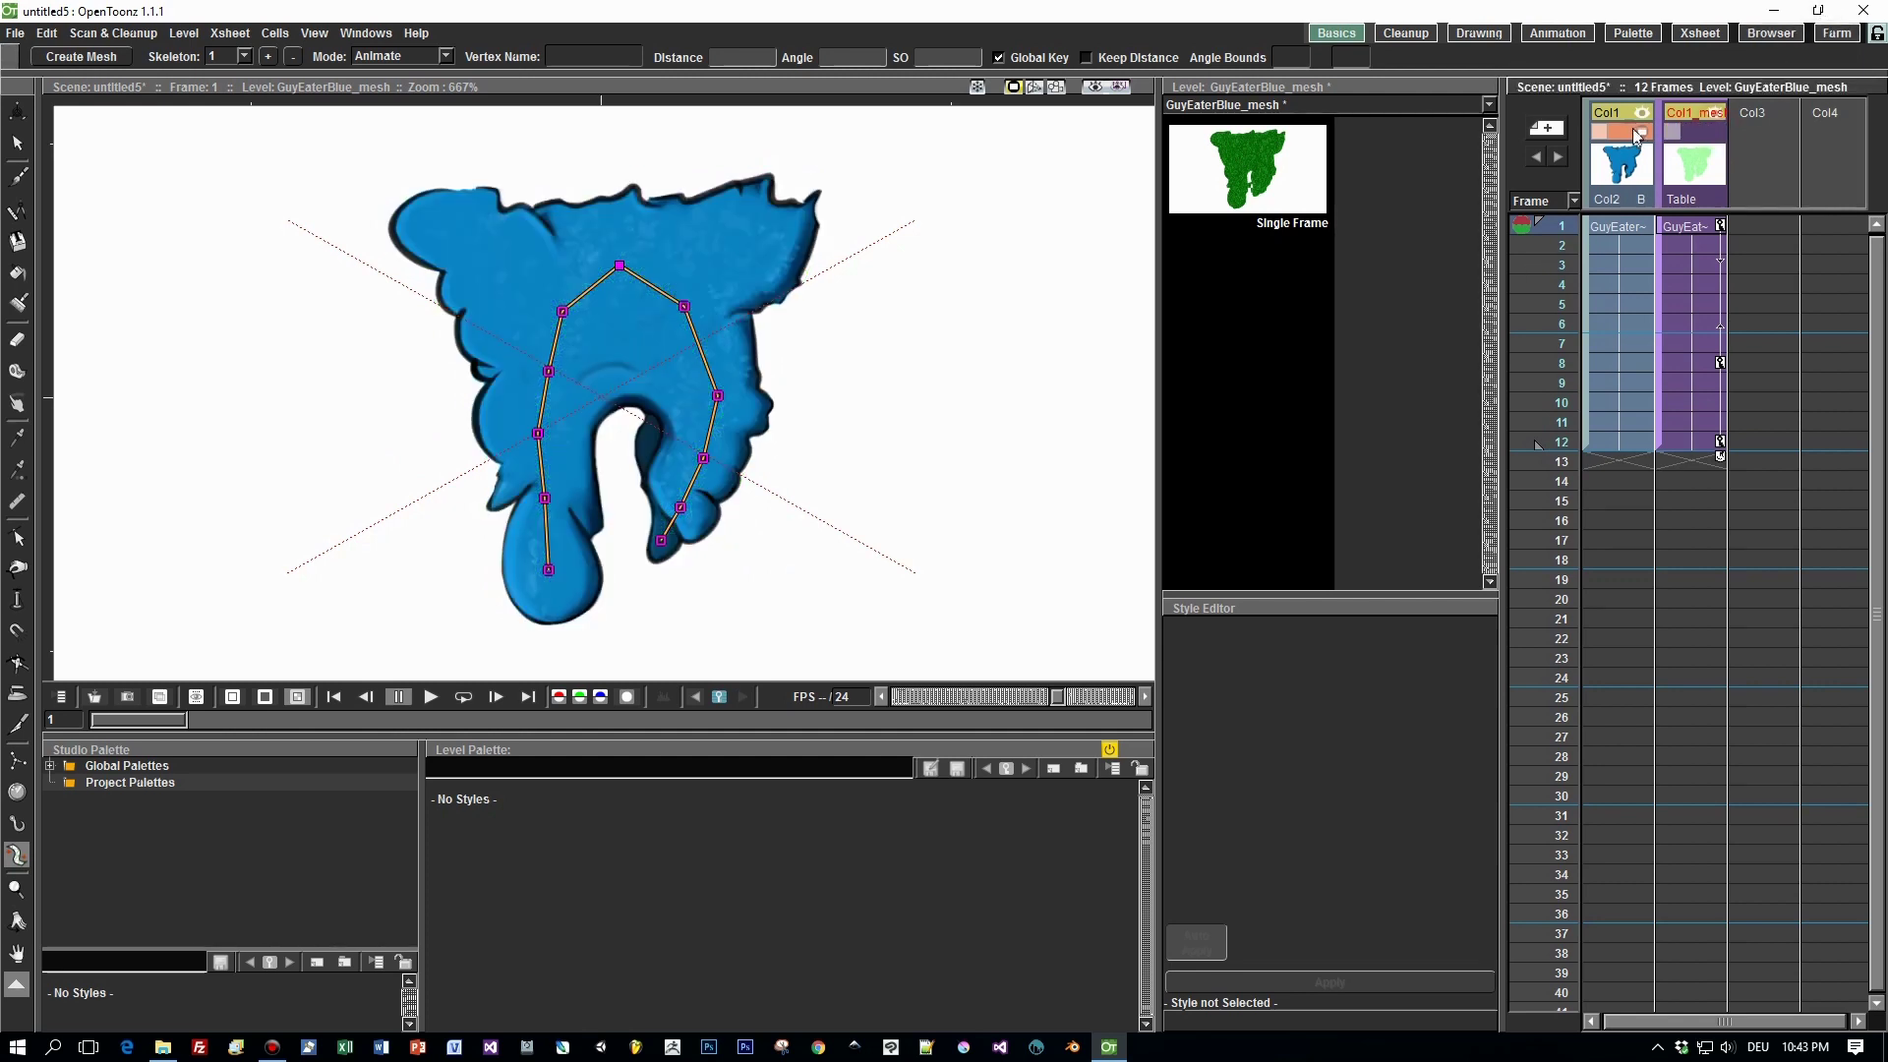
pyautogui.click(1609, 110)
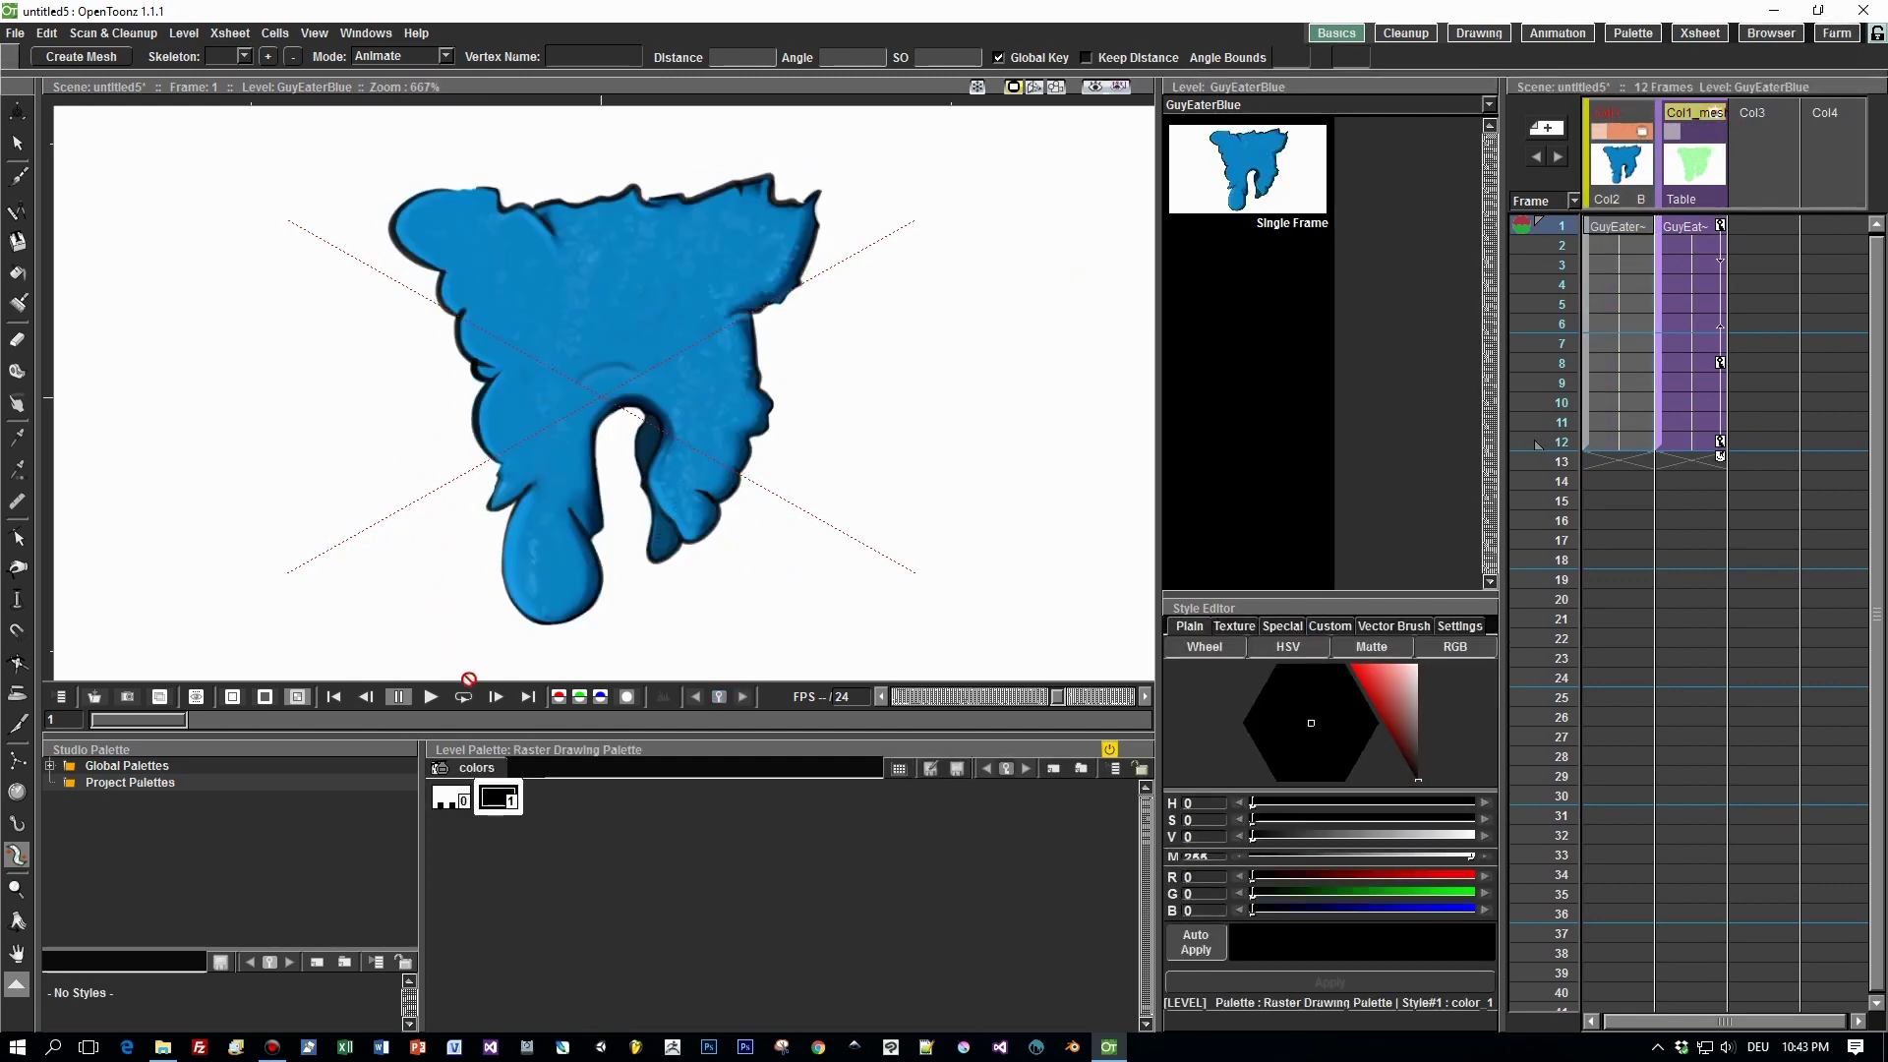
pyautogui.click(460, 702)
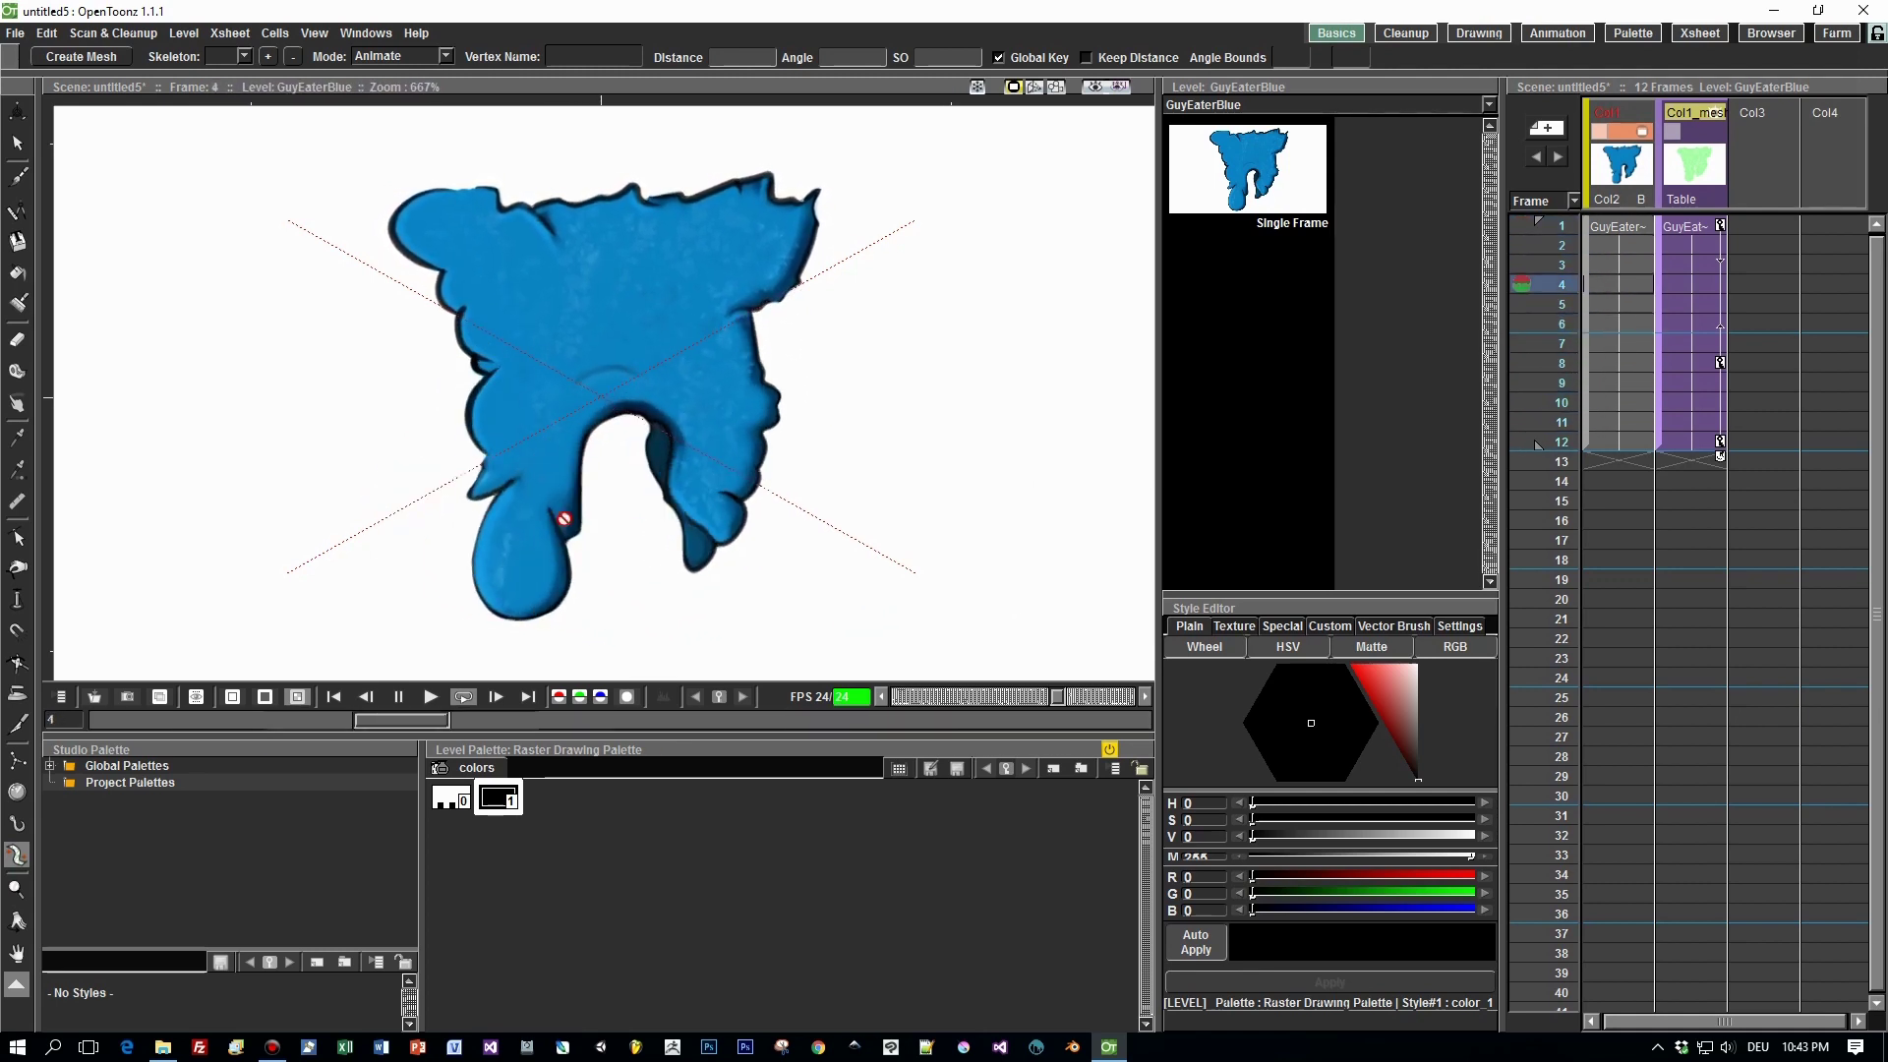
pyautogui.click(429, 697)
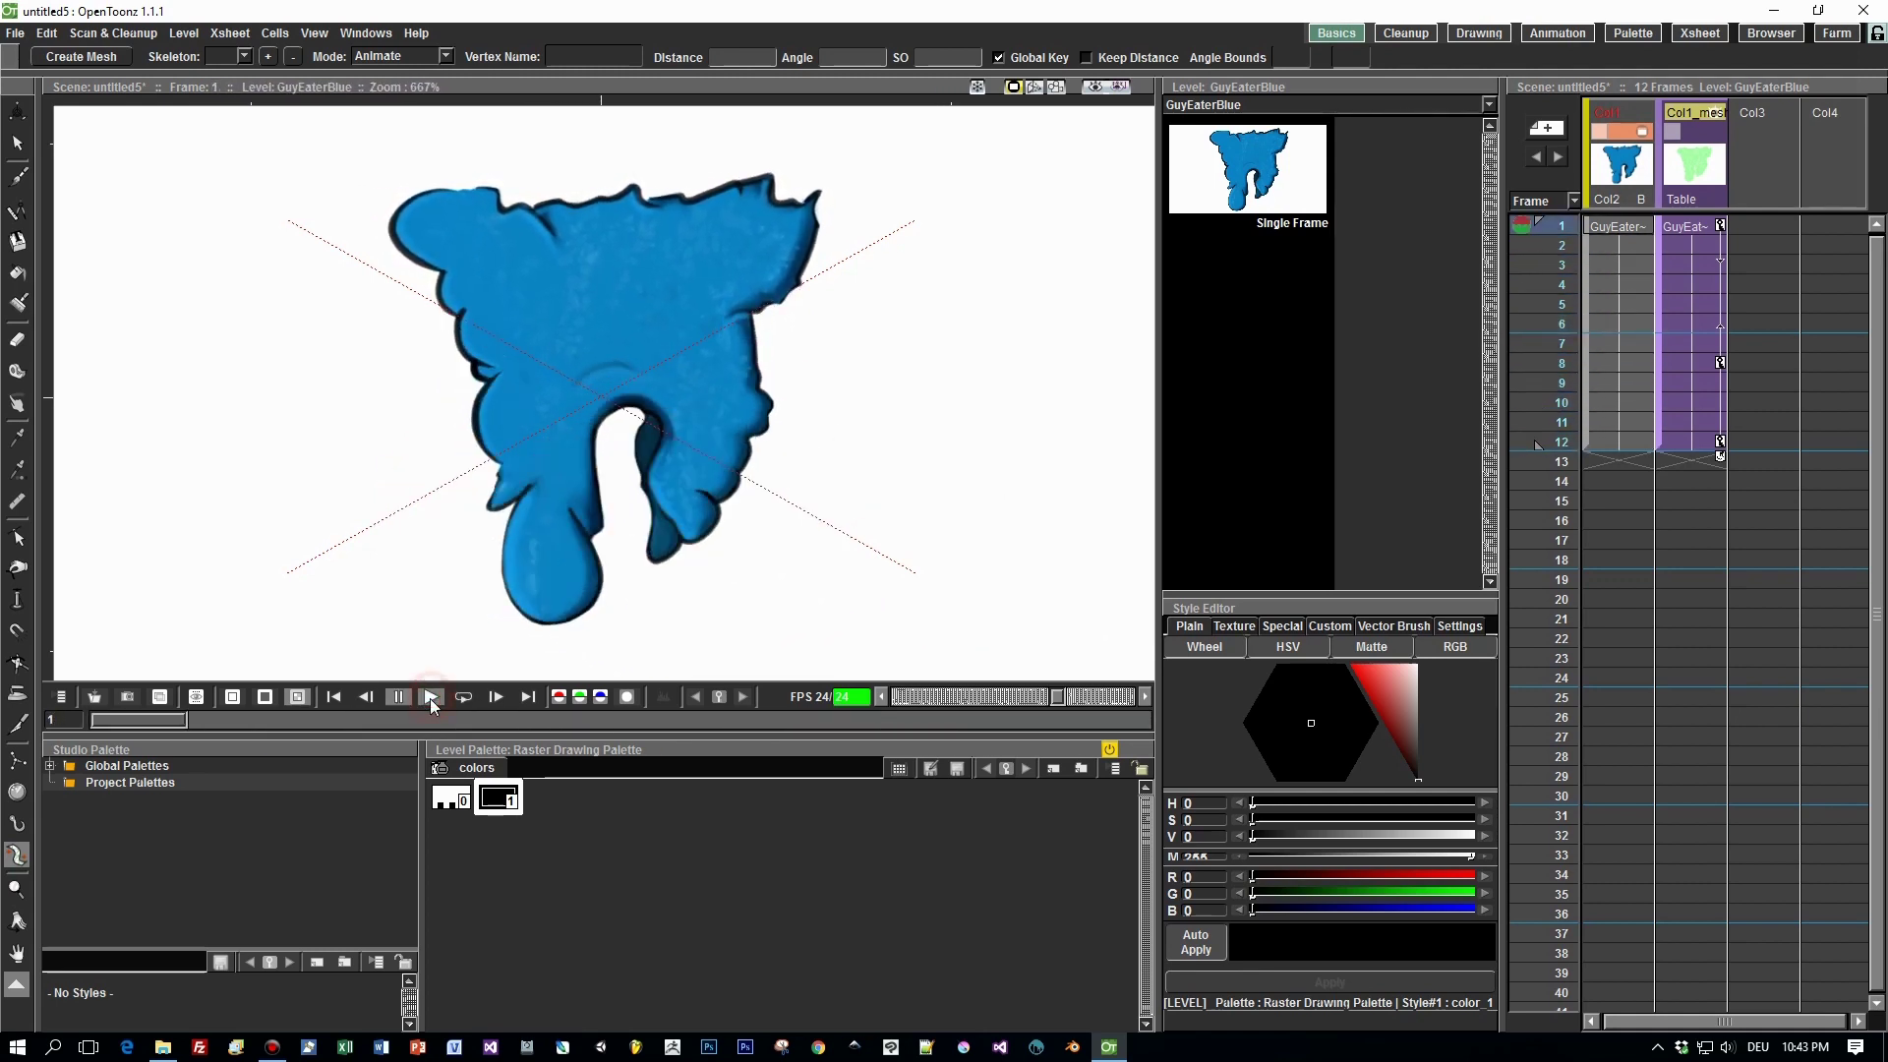
# Show the mesh again and, on frame 12, move the left leg's Vertex __9 and the right leg's Vertex ___4 inward, to about 17° and -18°.
pyautogui.click(1704, 446)
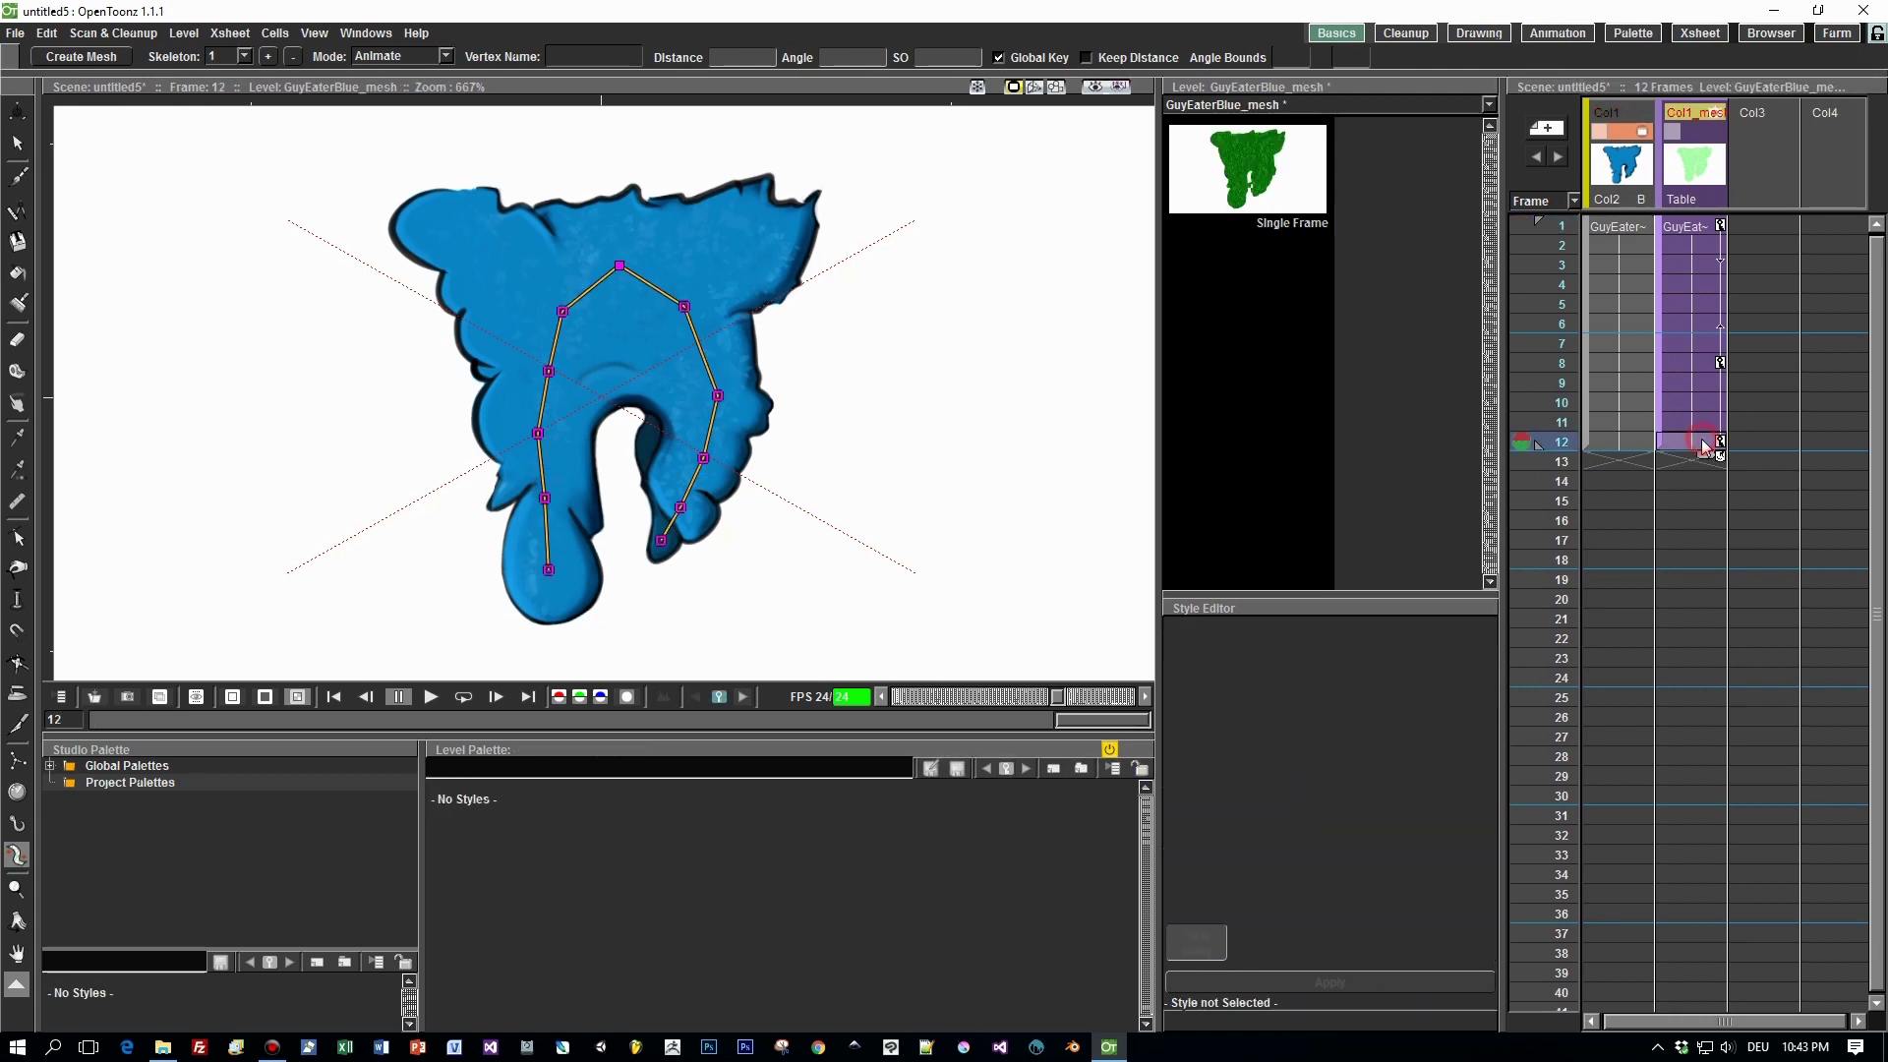
pyautogui.click(1708, 132)
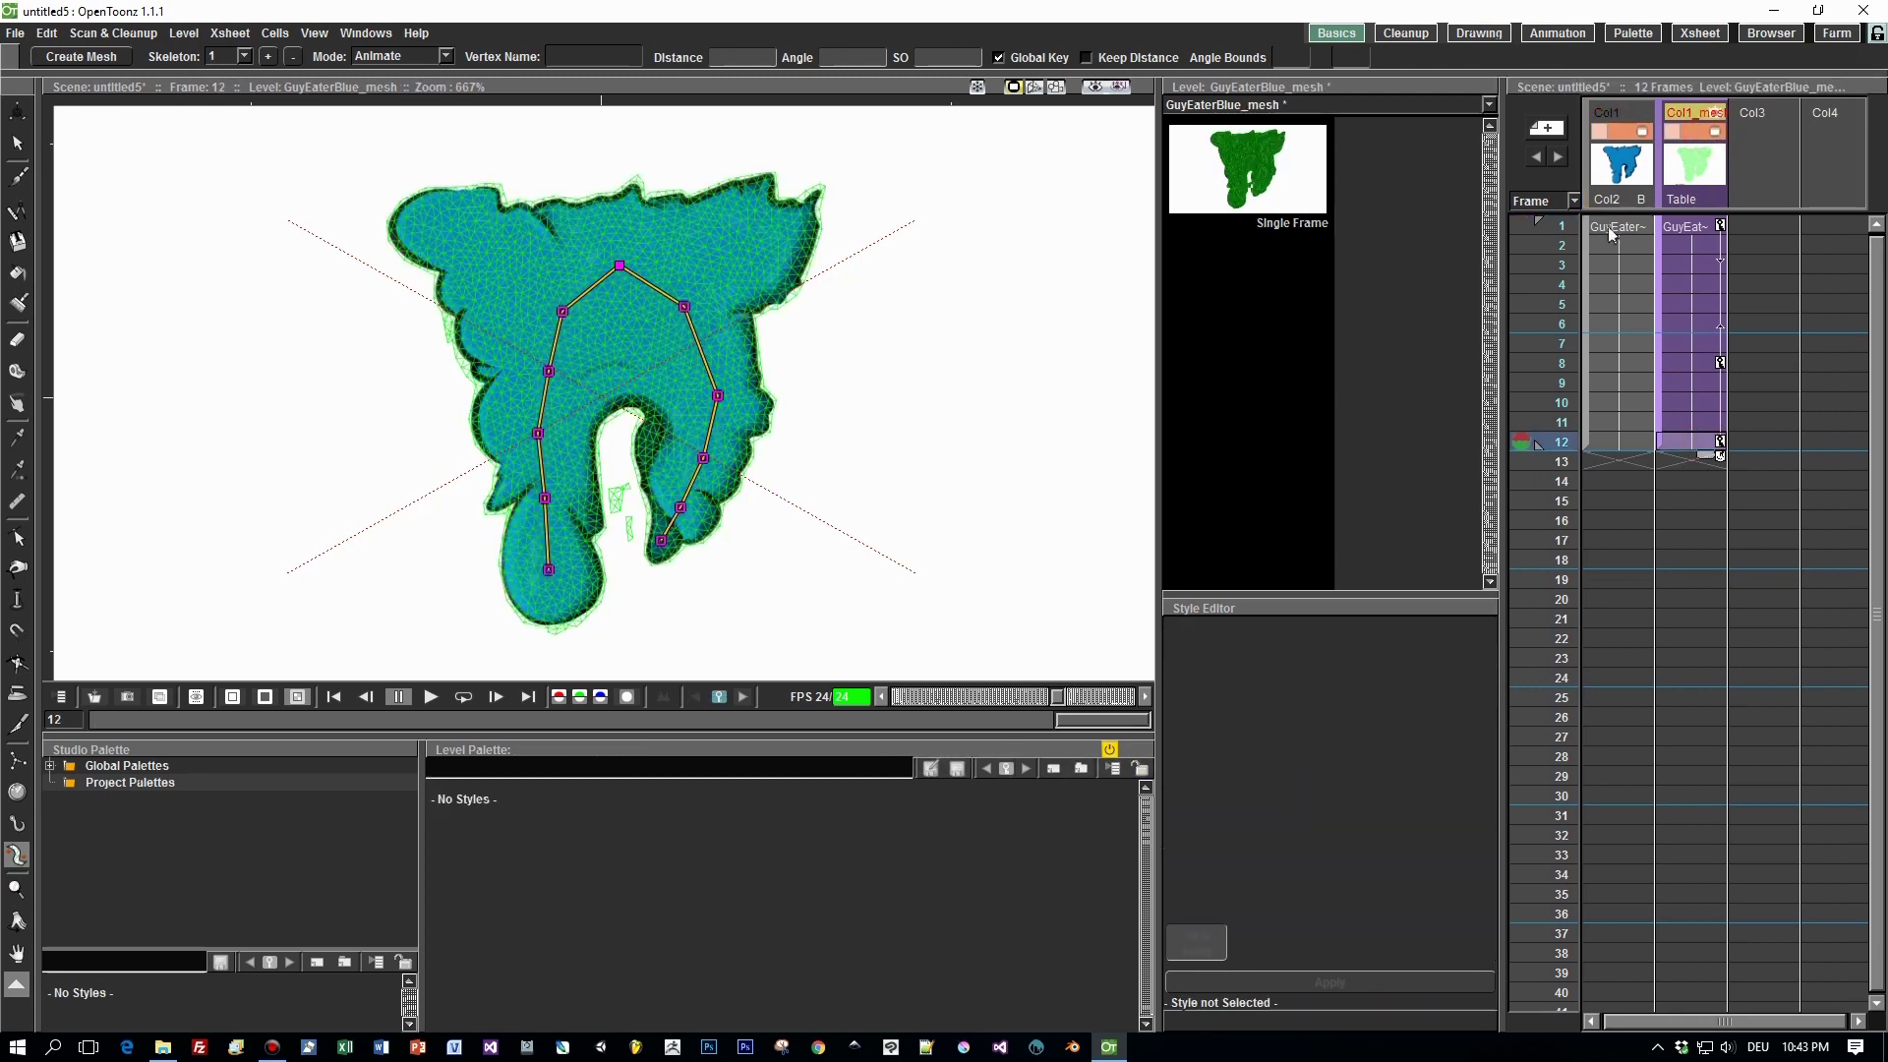
pyautogui.moveTo(545, 504); pyautogui.dragTo(568, 501)
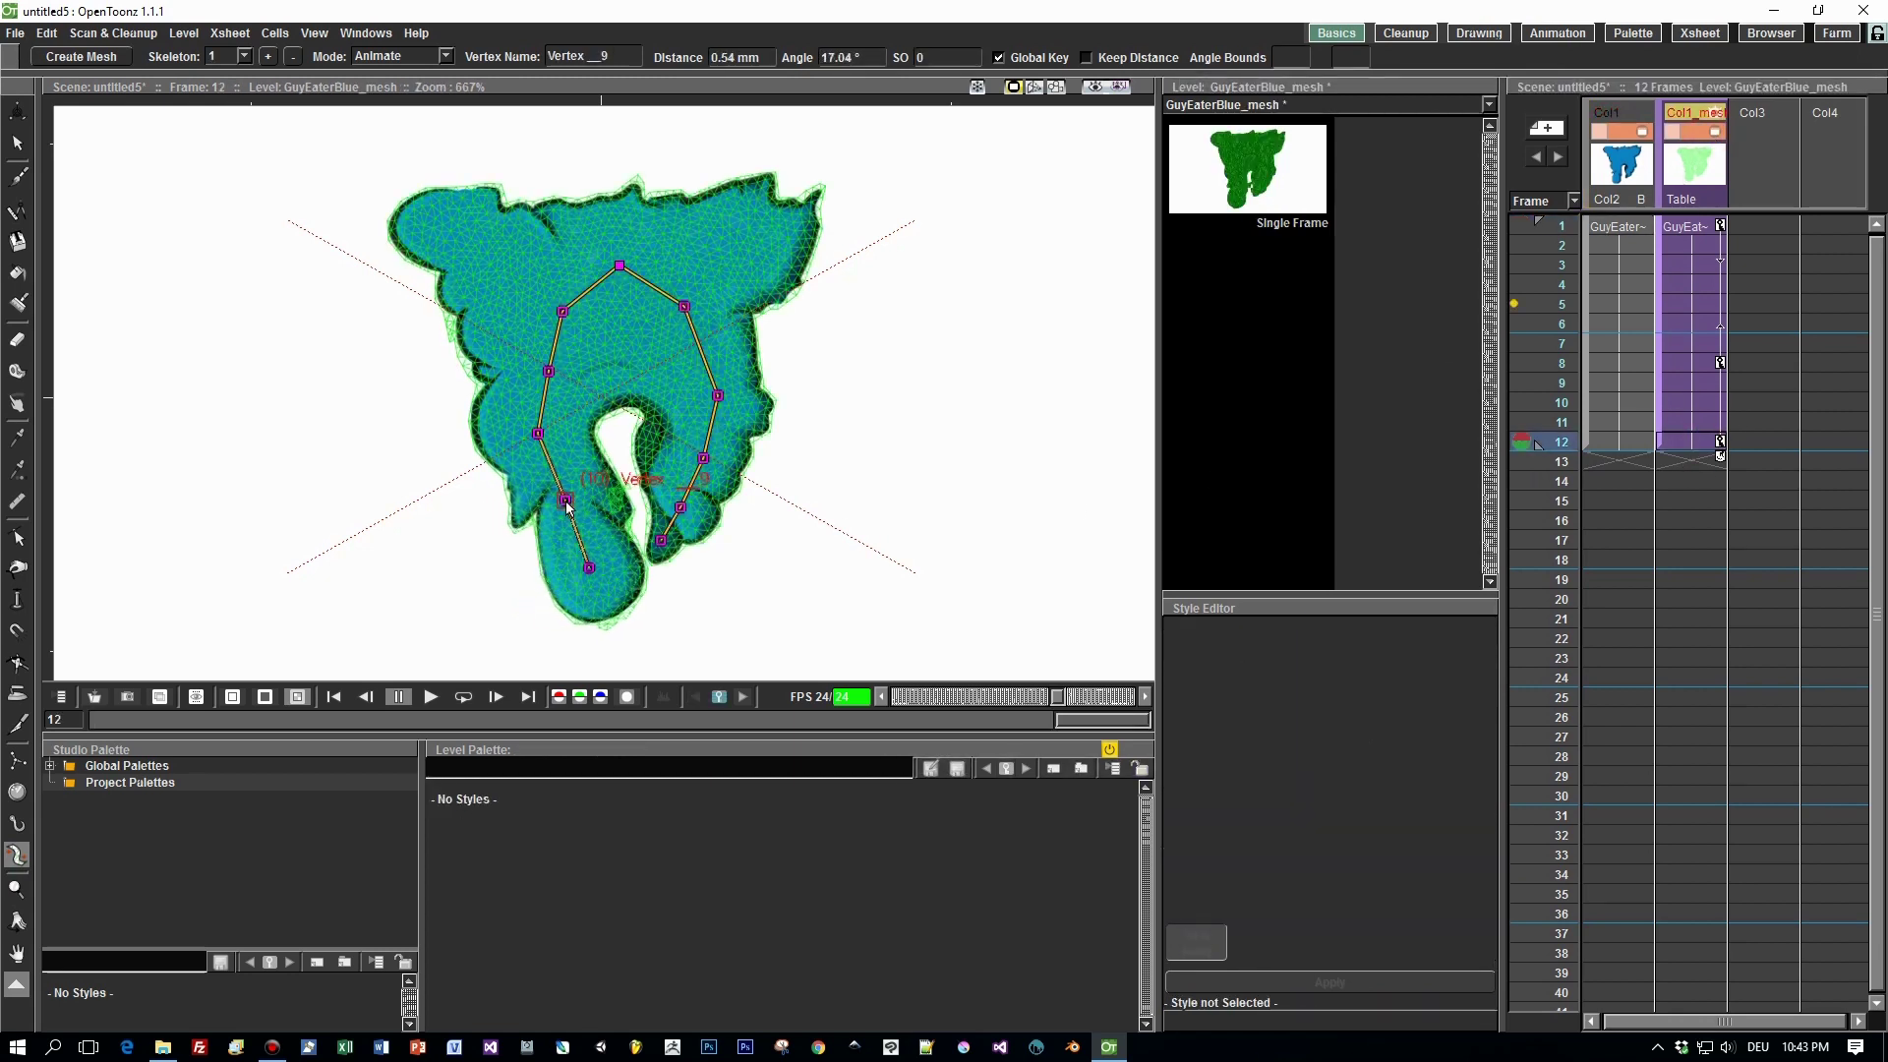
pyautogui.click(681, 508)
pyautogui.moveTo(682, 518); pyautogui.dragTo(670, 504)
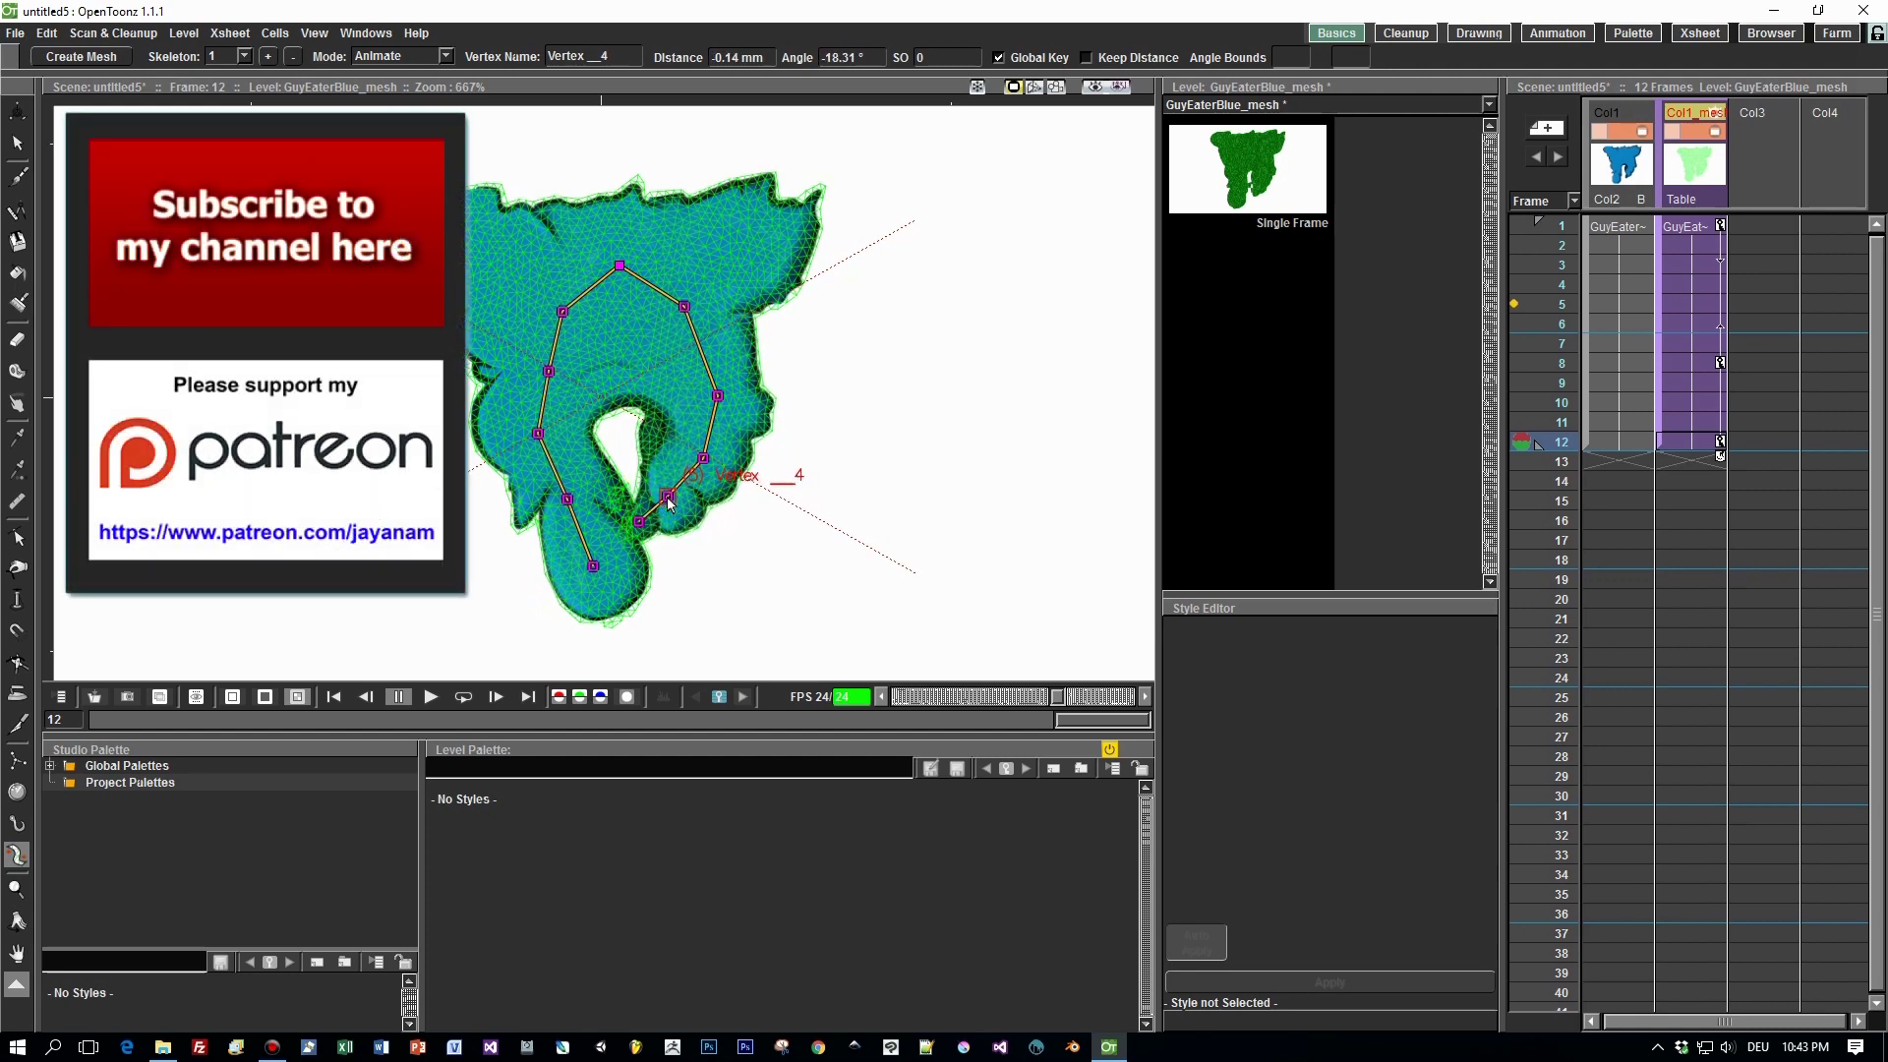